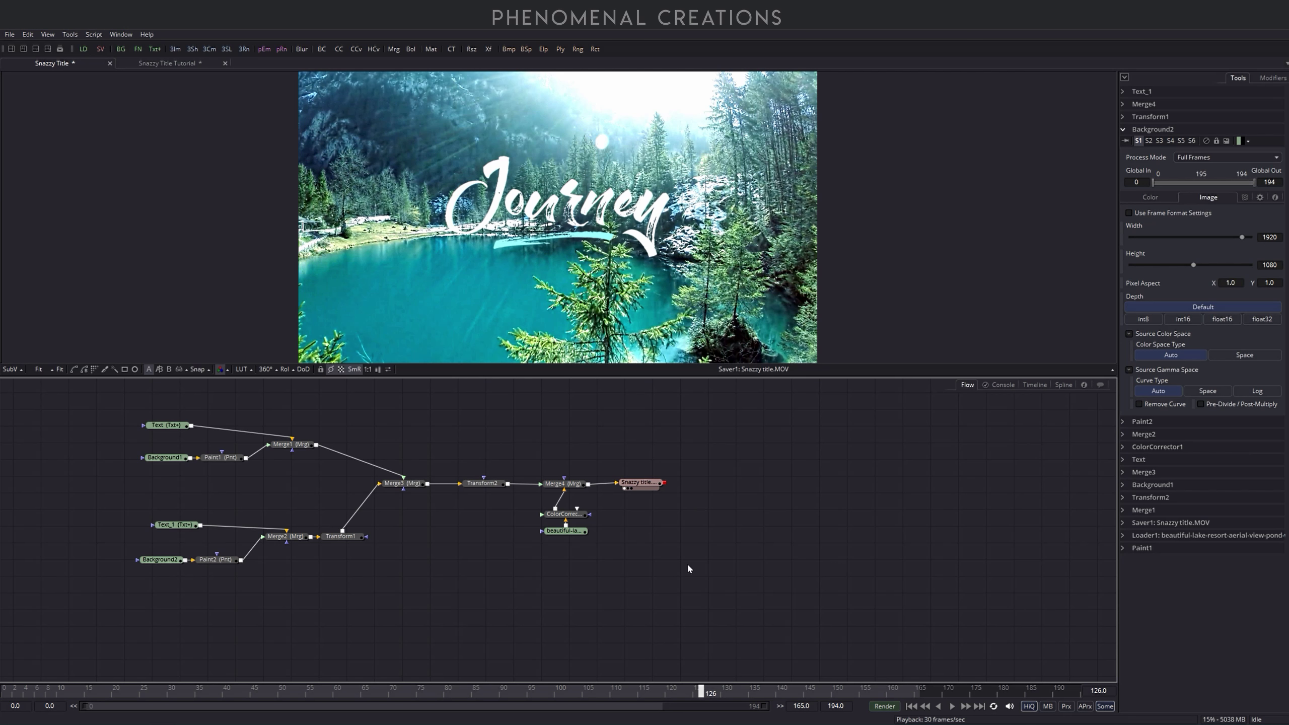
Step: Play the finished Snazzy Title animation from the start to watch the title reveal
drag(656, 557, 686, 568)
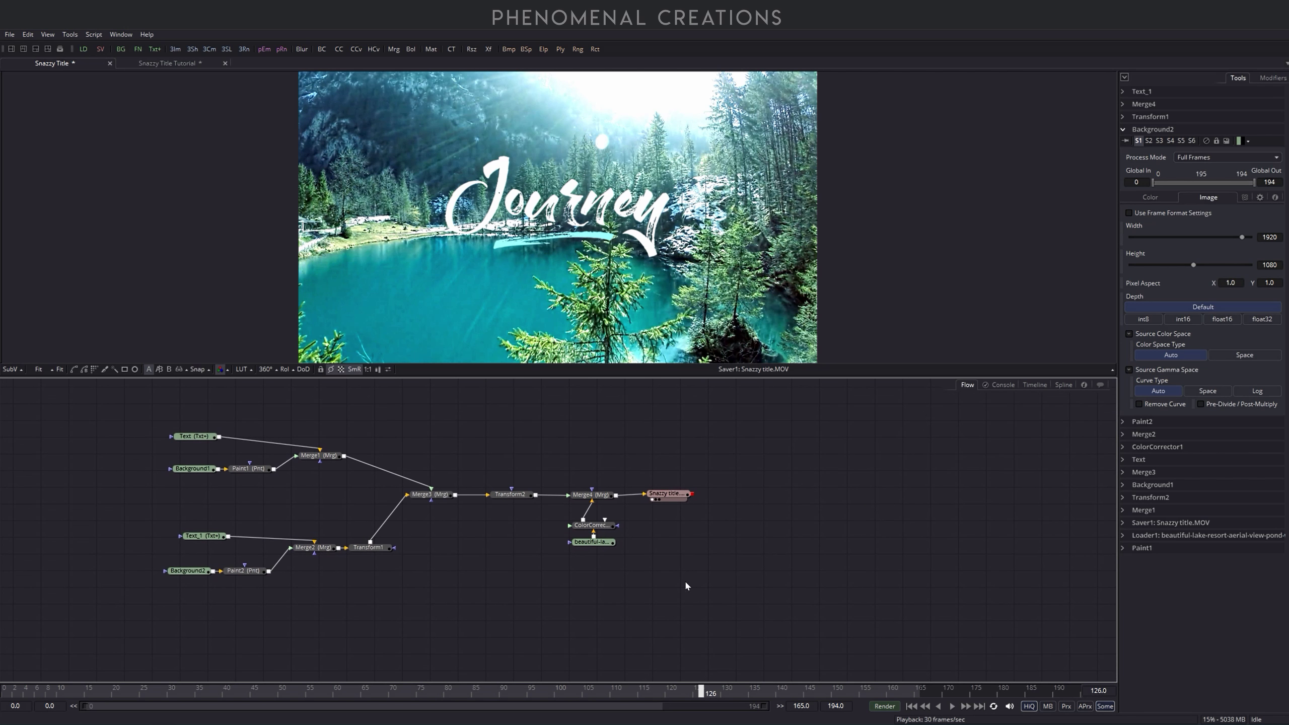
key(Right)
key(Right)
key(Right)
key(Right)
key(Right)
key(Right)
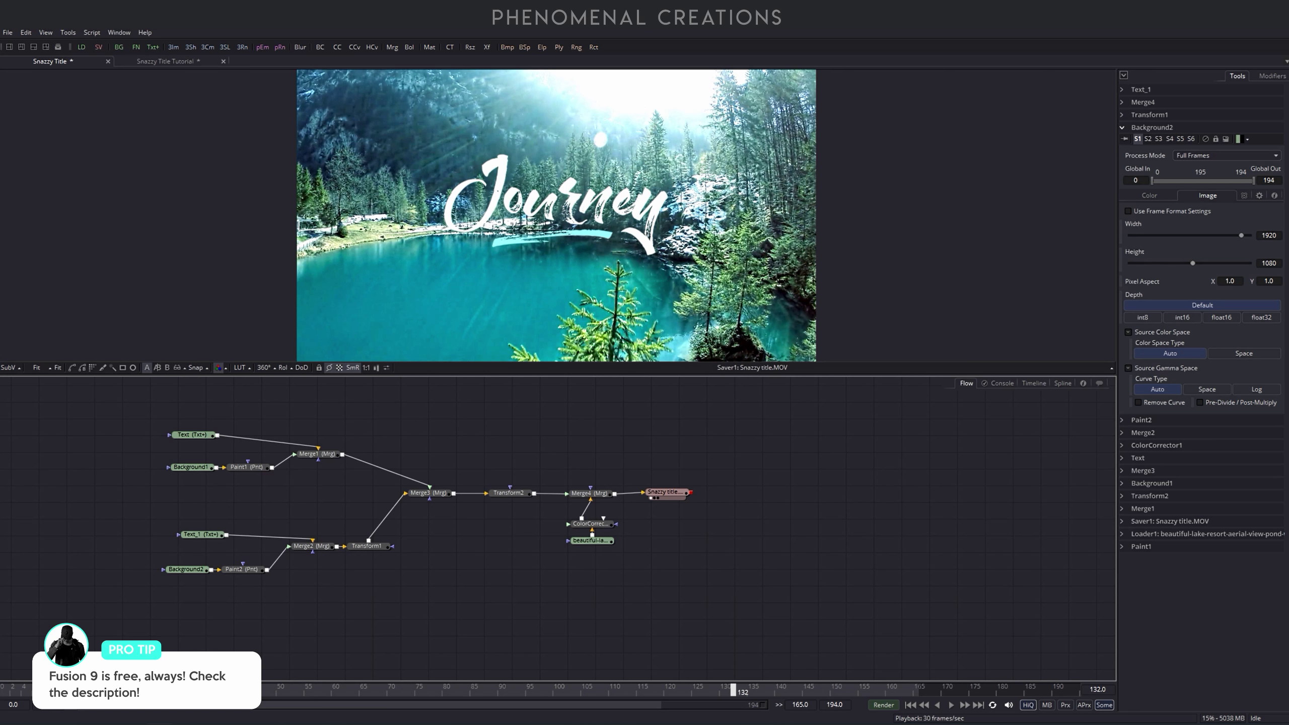
click(28, 691)
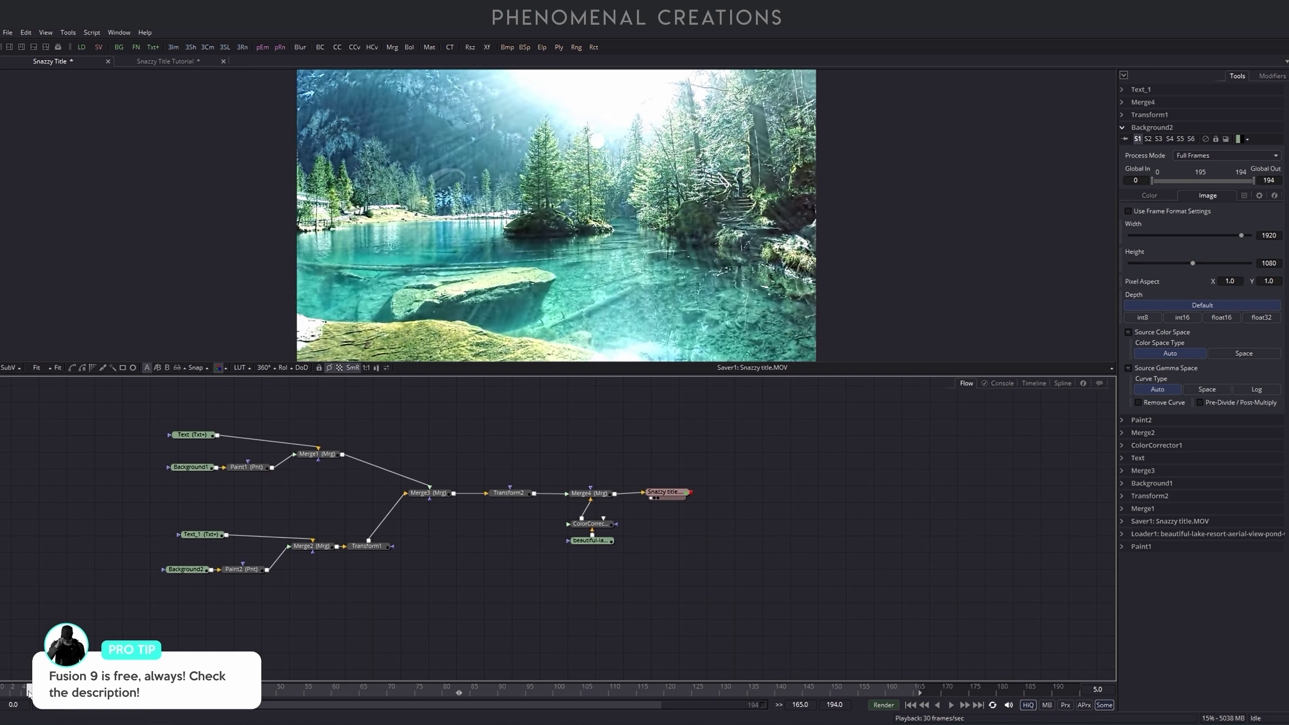
key(space)
key(space)
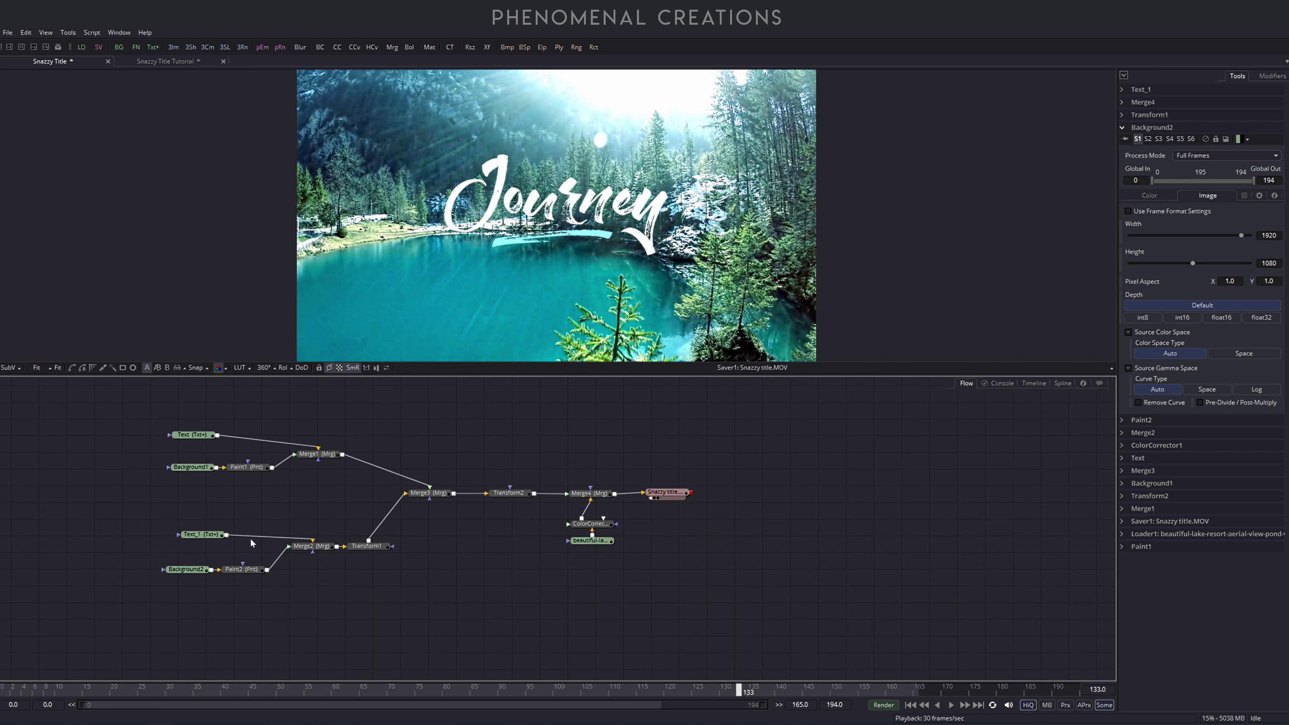
Step: Select all nodes in the finished comp's graph, then deselect them, twice
drag(135, 405, 705, 604)
click(729, 590)
drag(130, 422, 741, 603)
click(741, 602)
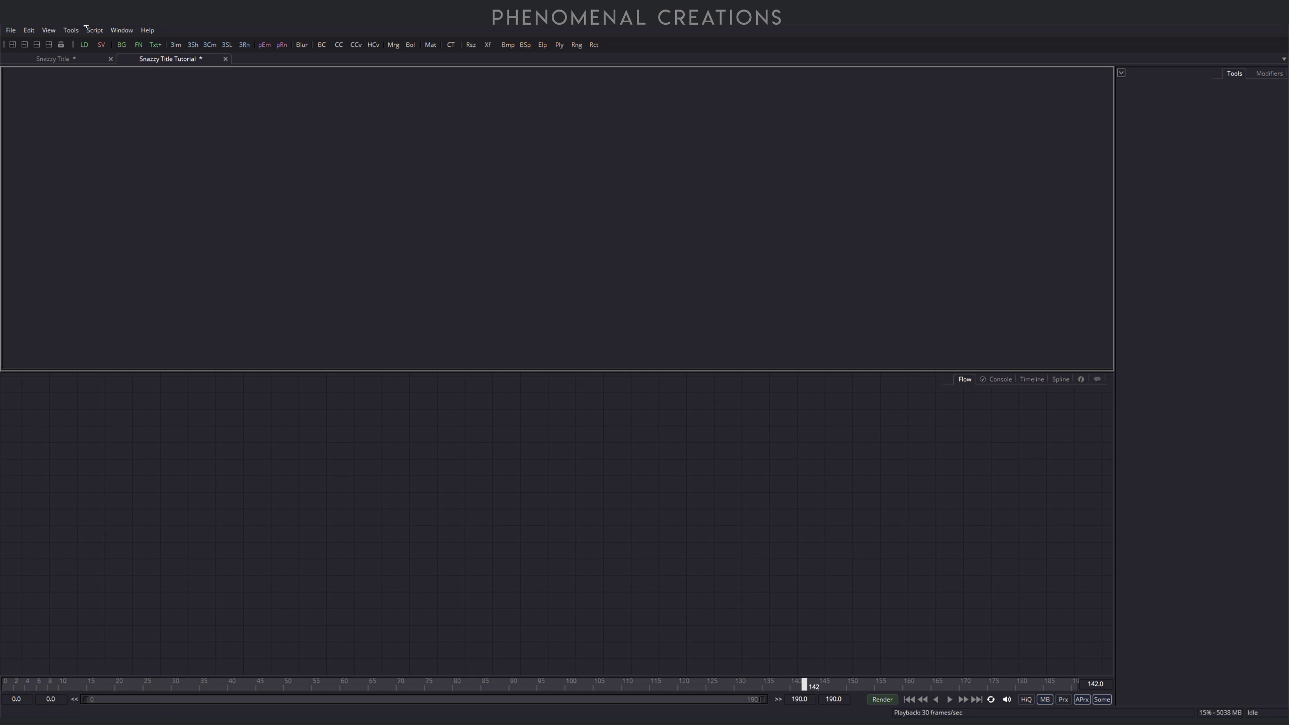
Step: Toggle the viewer between dual and single layouts, then make the node graph the active panel
click(24, 47)
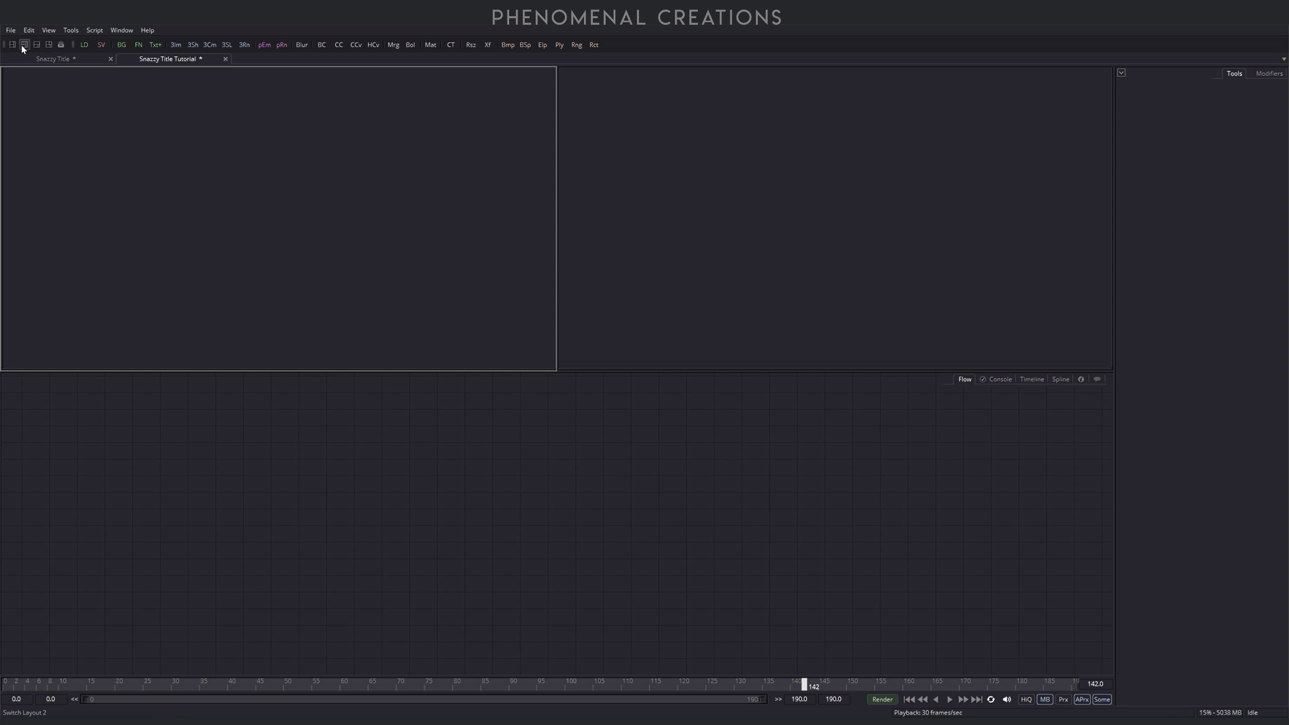
click(13, 46)
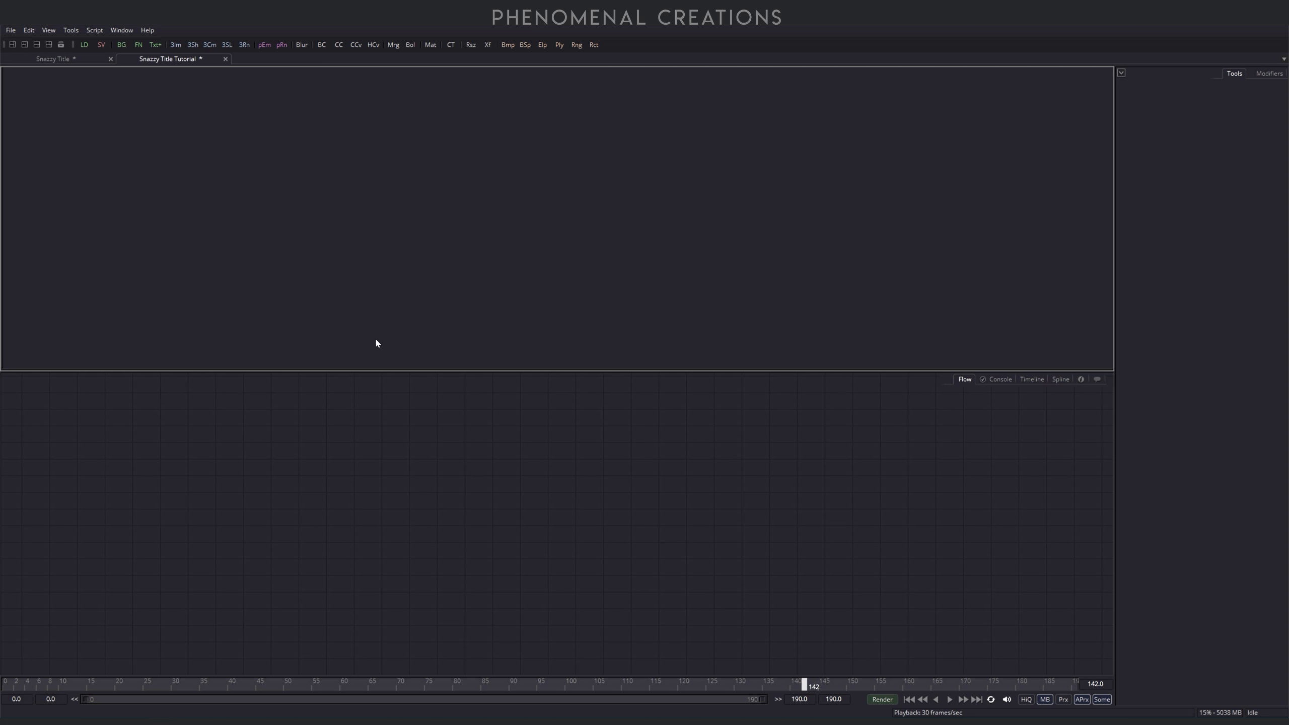
click(526, 452)
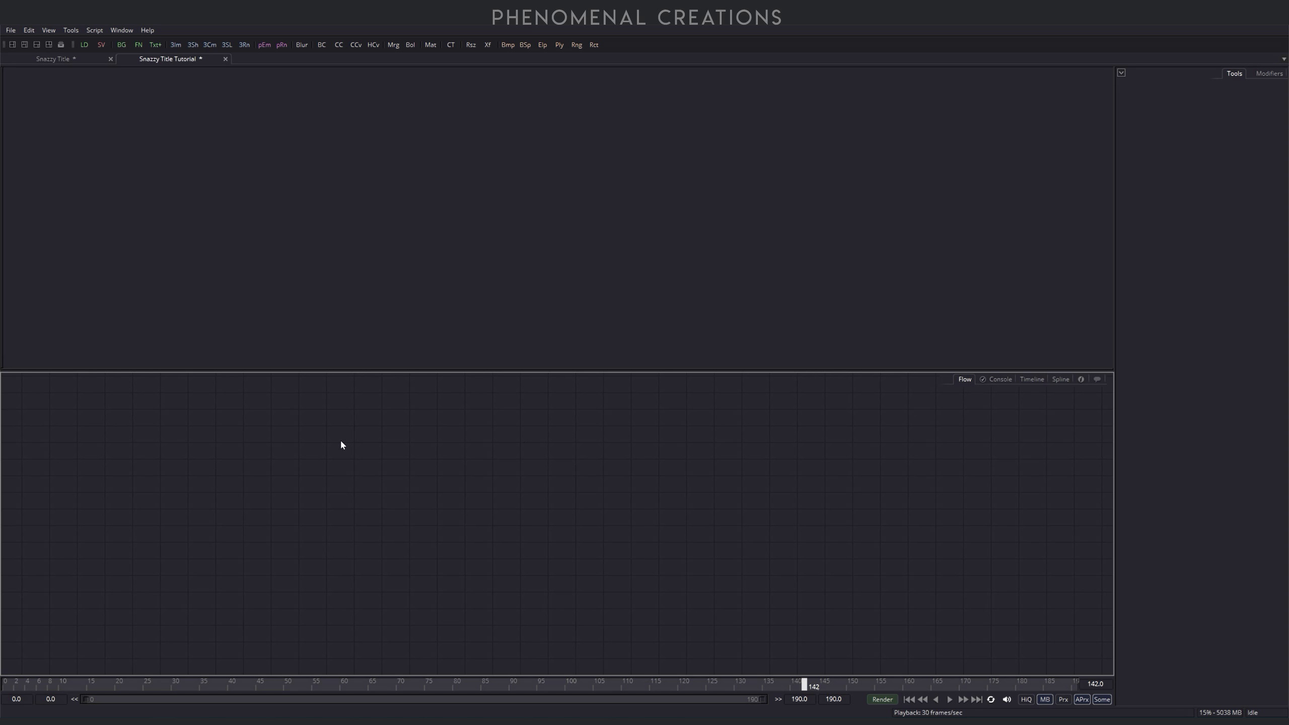
Step: Add a Text+ node, move it left and down, and show it in viewer 1
key(shift+space)
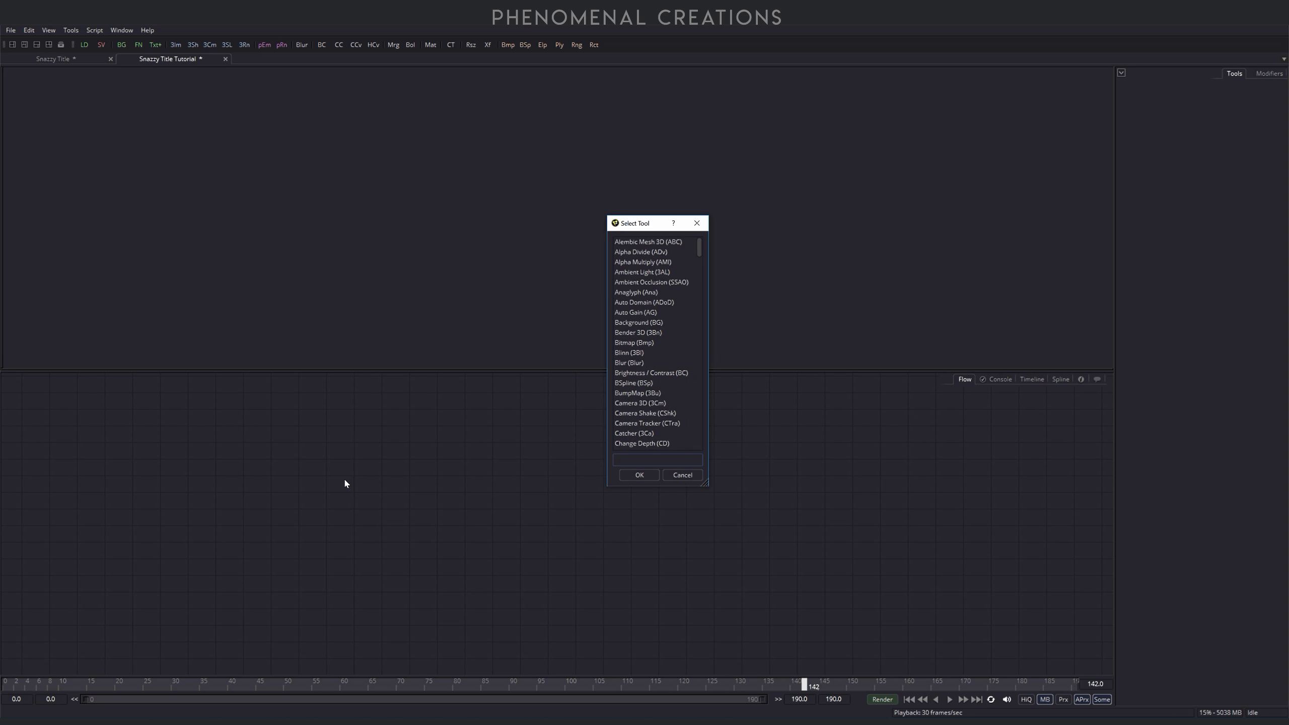
text(text)
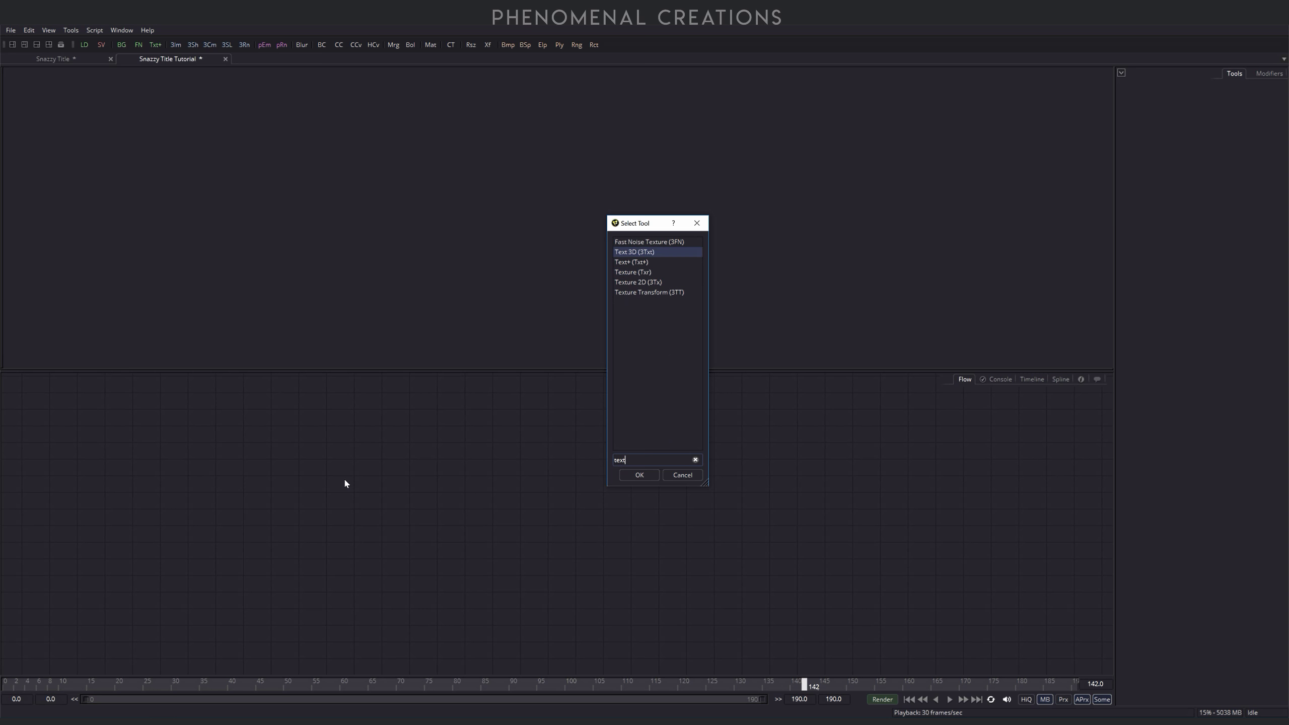
key(Down)
key(Return)
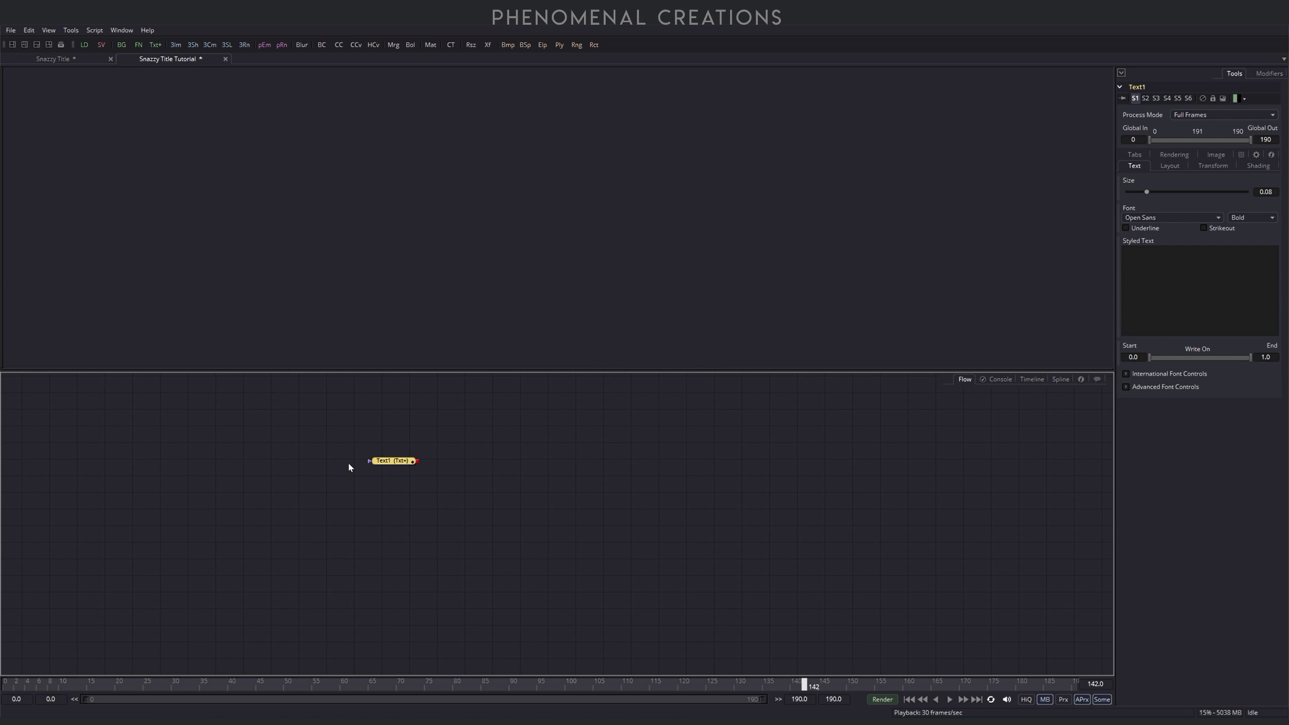
drag(392, 460, 234, 481)
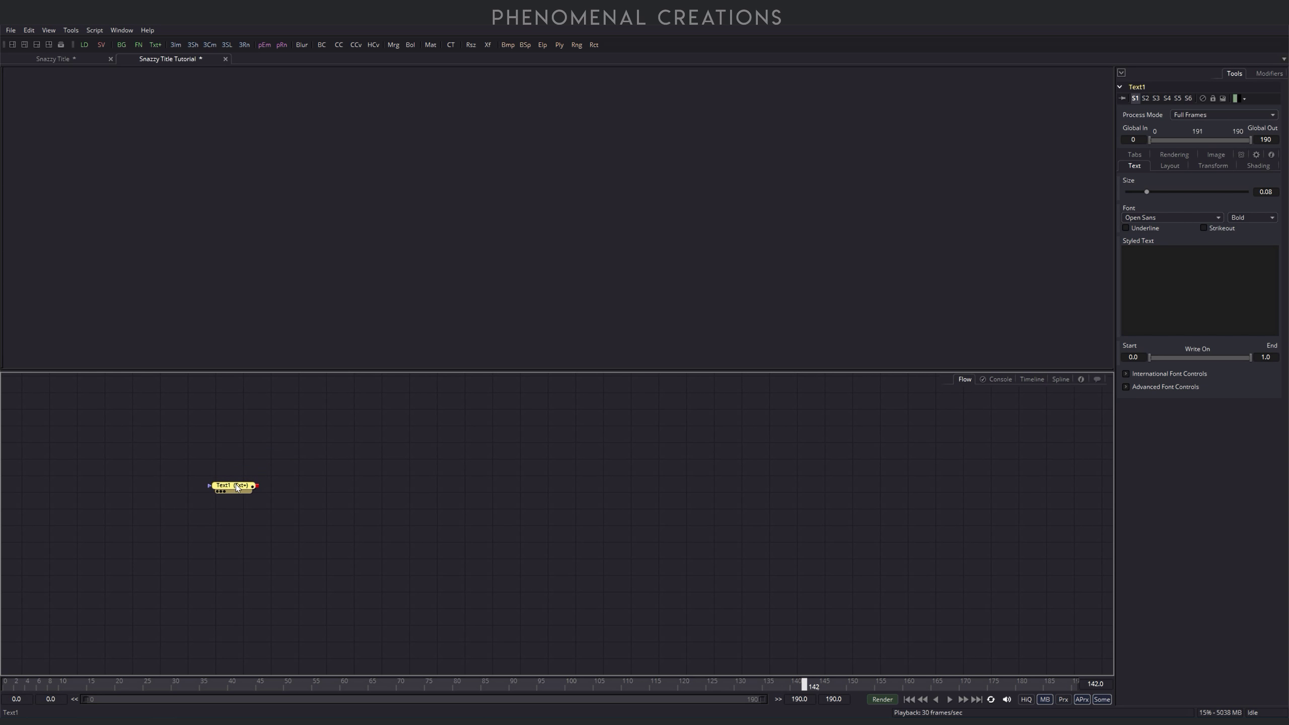
key(1)
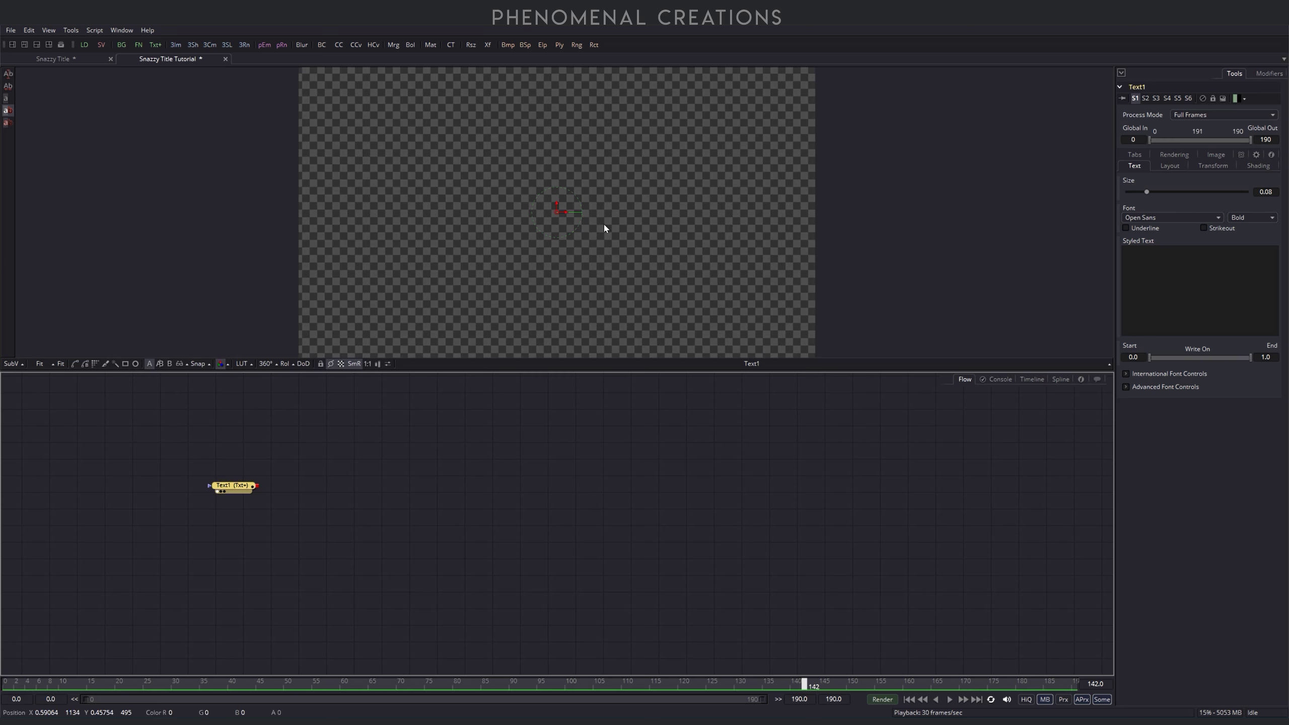
Step: Enter 'Journey' as the text, set the font to Stay Chill and size to 0.3034
click(1124, 251)
text(Journey)
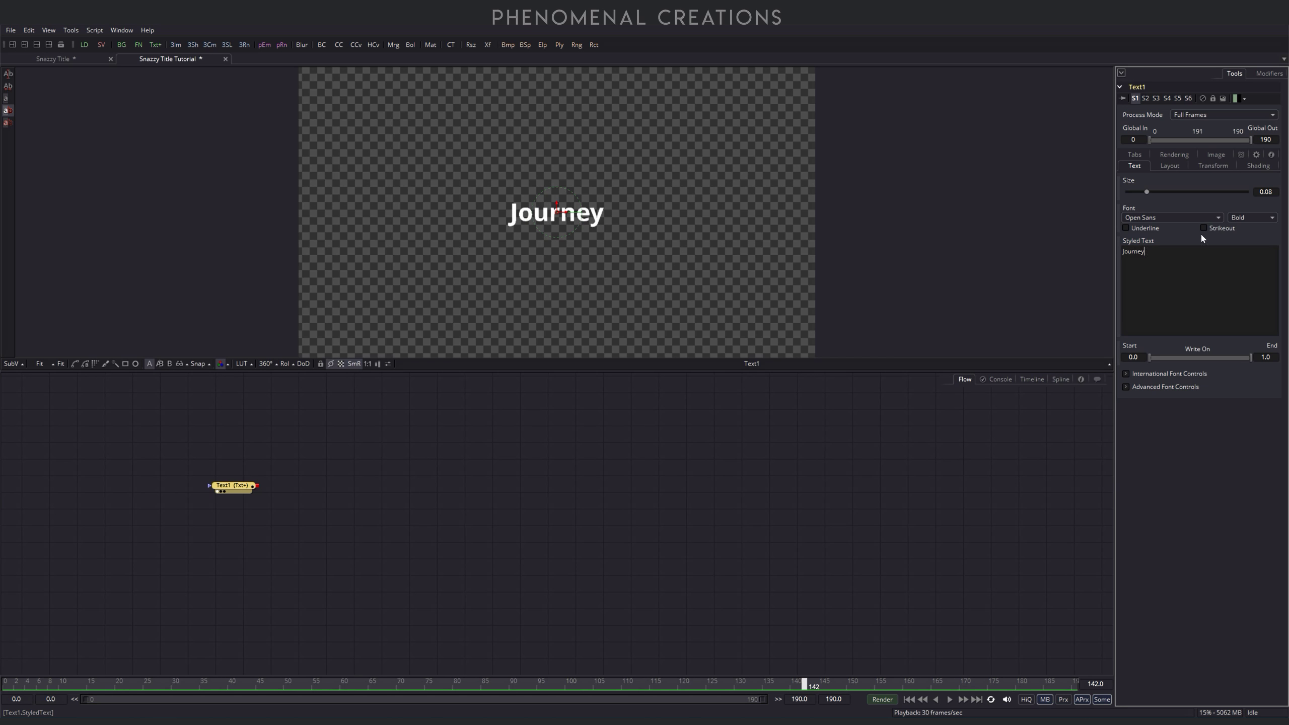
click(1167, 218)
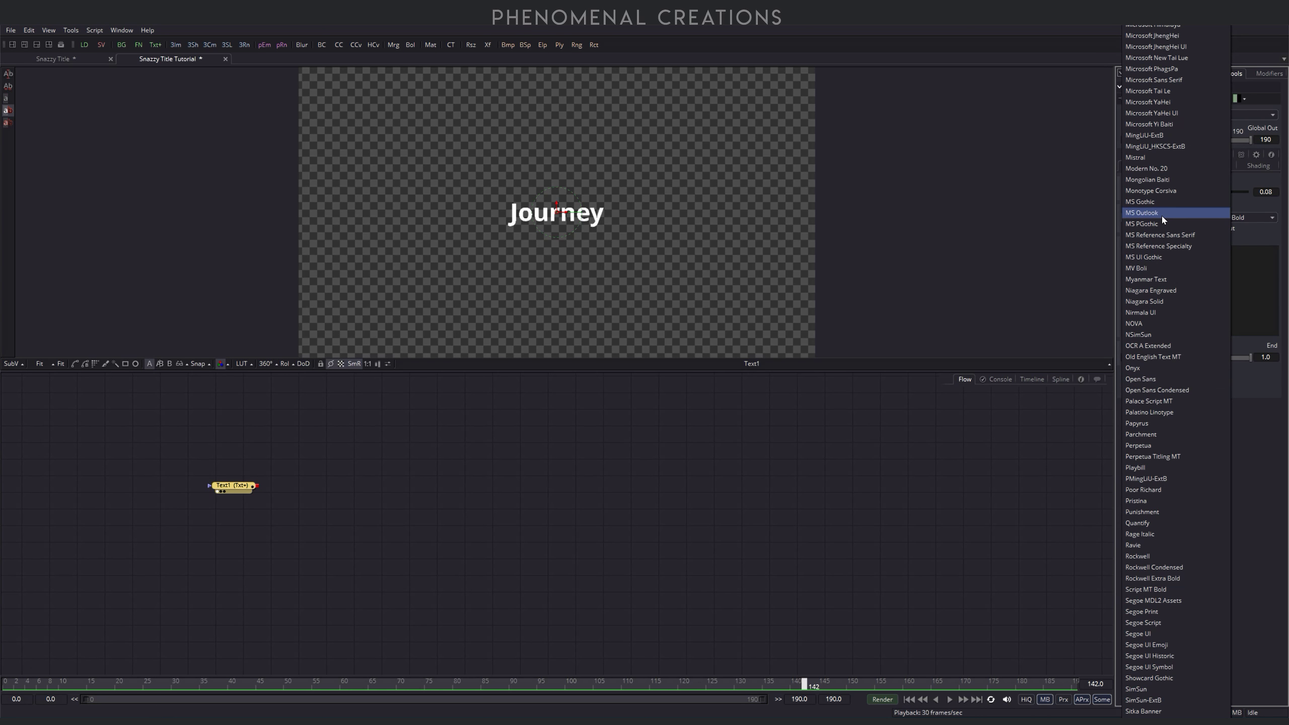
key(s)
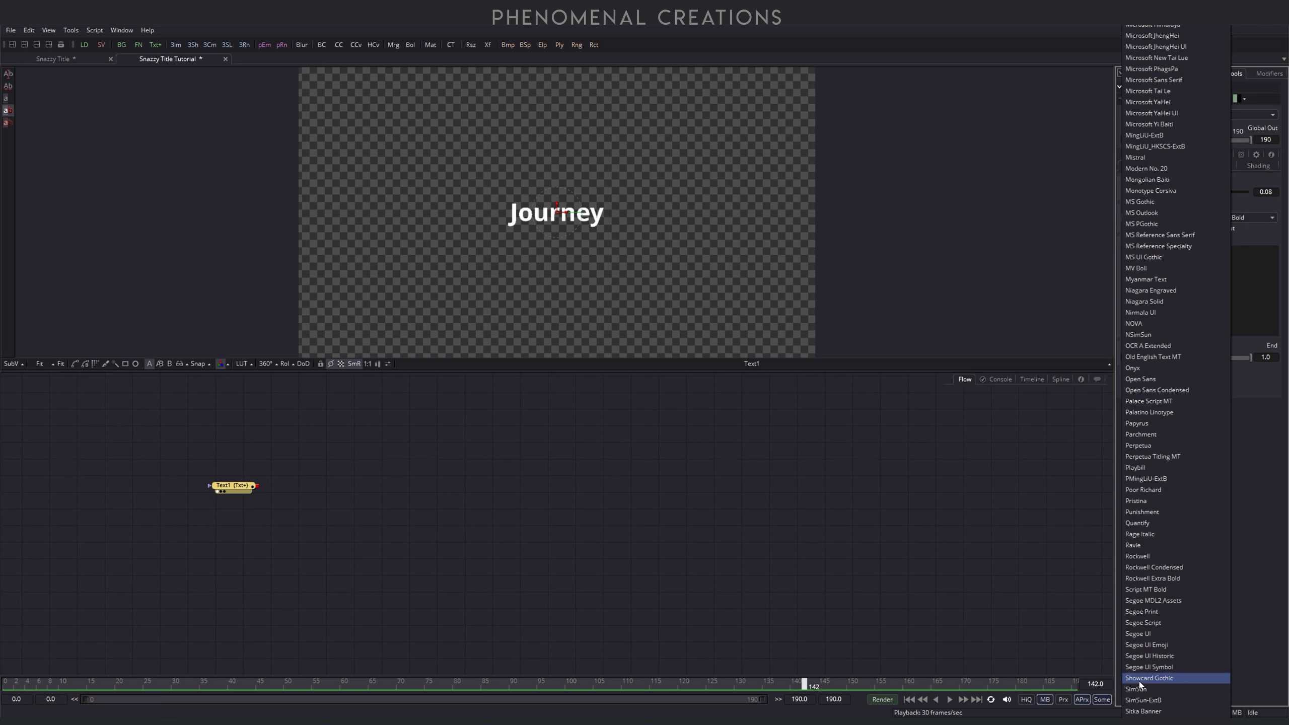
scroll(1140, 679, down, 2)
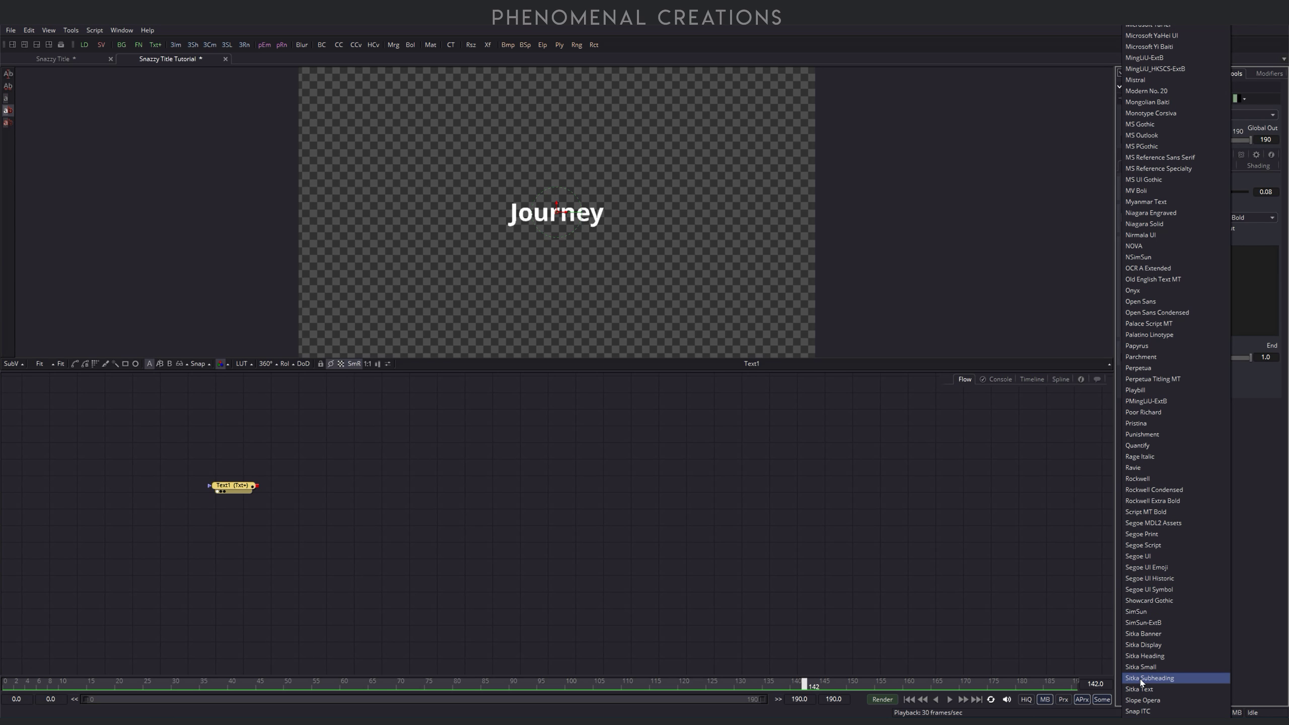
scroll(1152, 713, down, 1)
click(1151, 713)
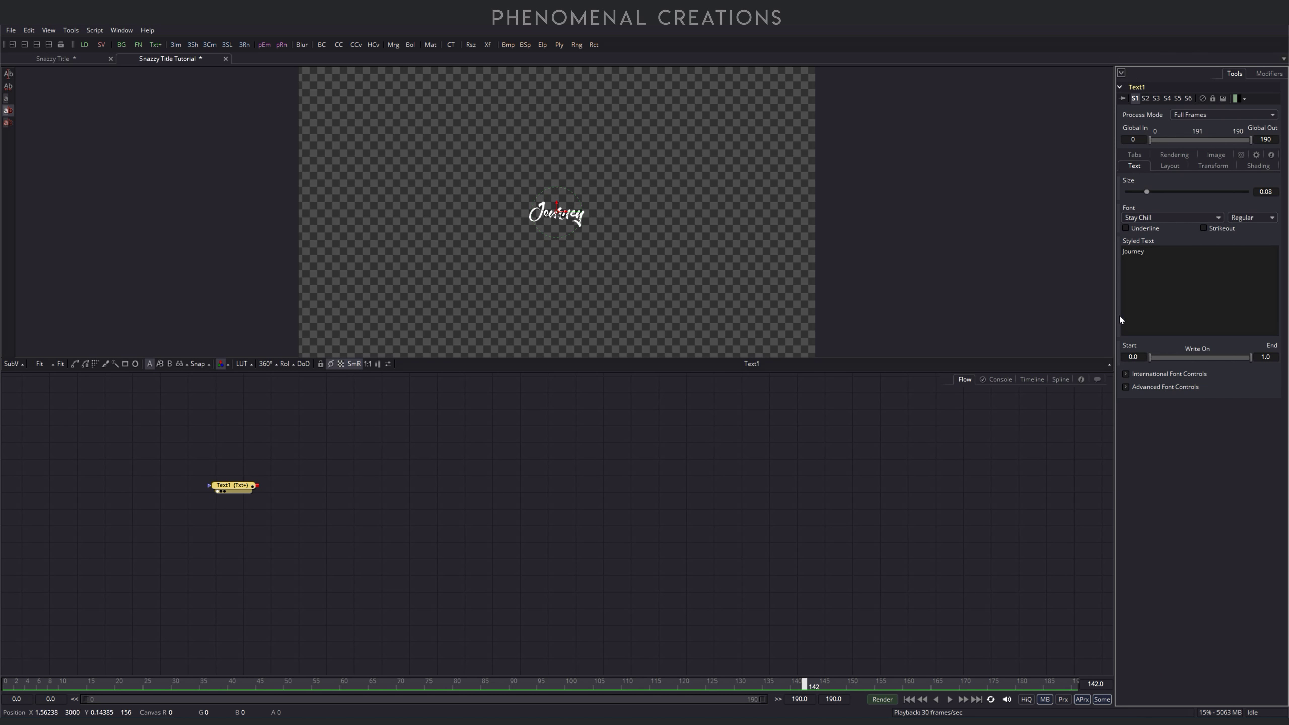
drag(1147, 192, 1200, 193)
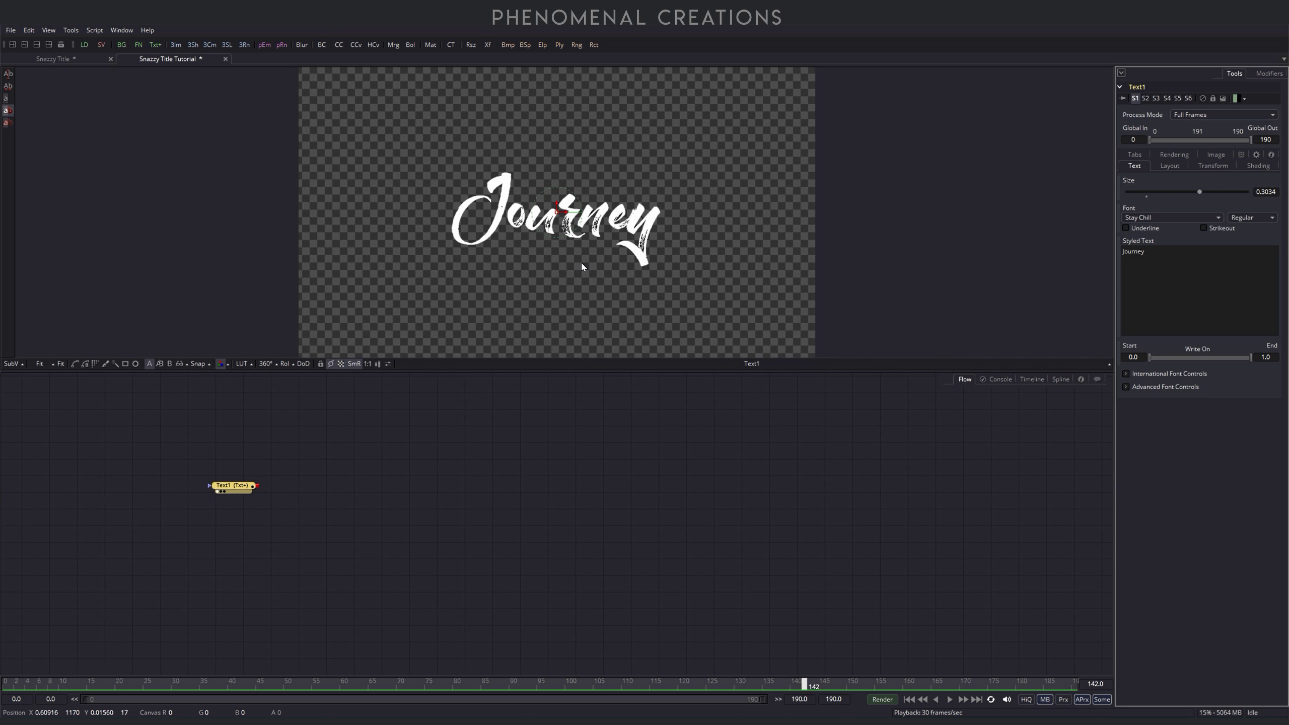
drag(558, 207, 559, 207)
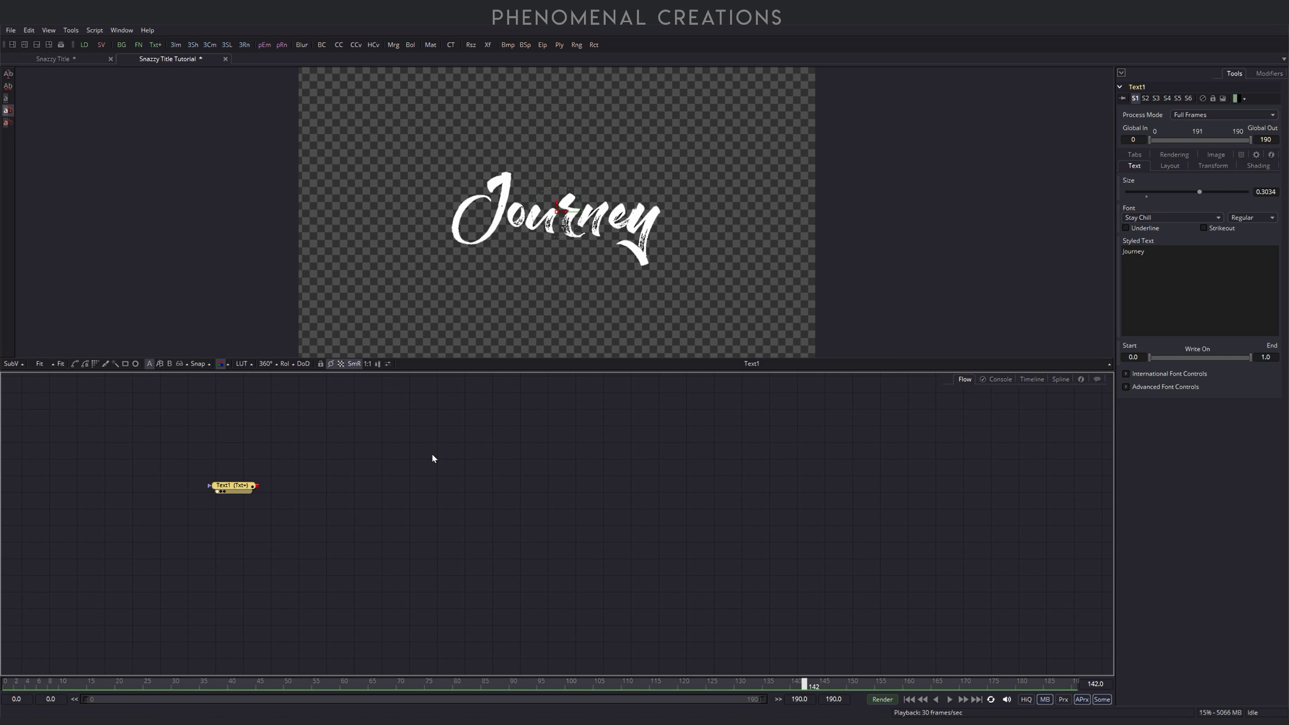
click(291, 533)
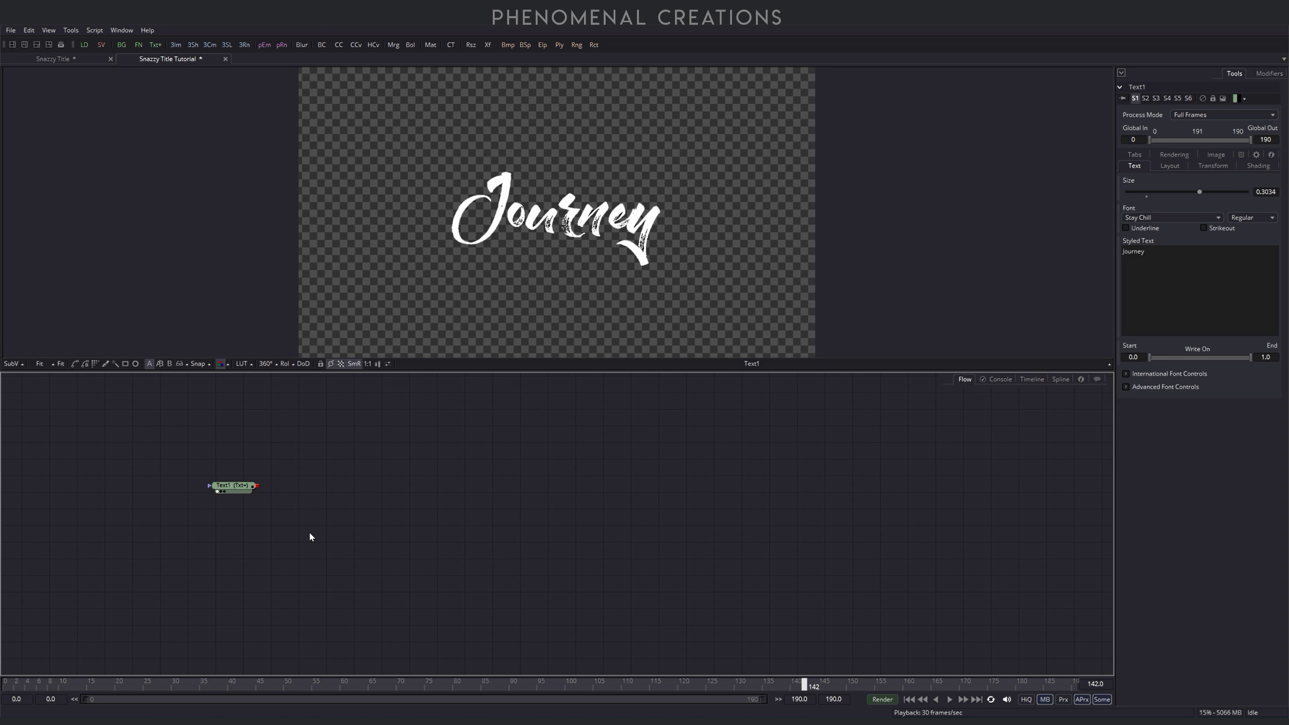
Step: Add a Background node under Text1 and make its colour transparent with alpha 0.0
key(shift+space)
text(back)
key(Return)
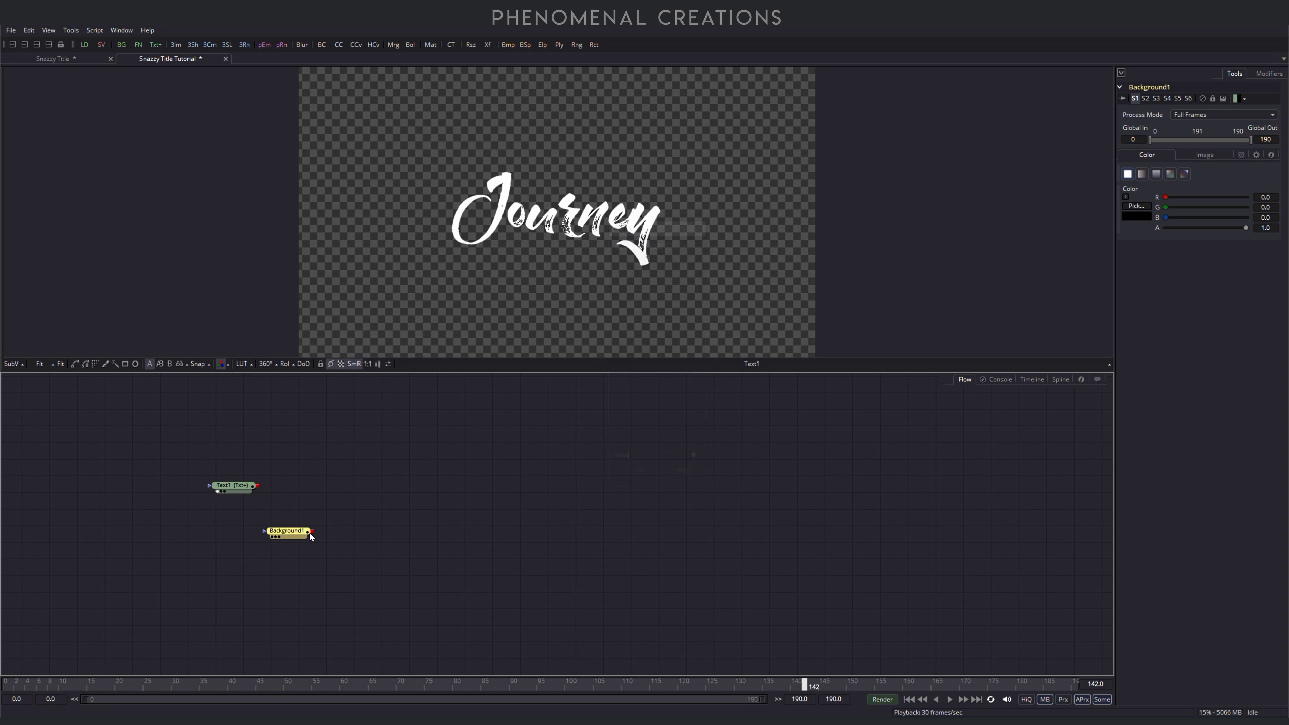
drag(294, 532, 237, 512)
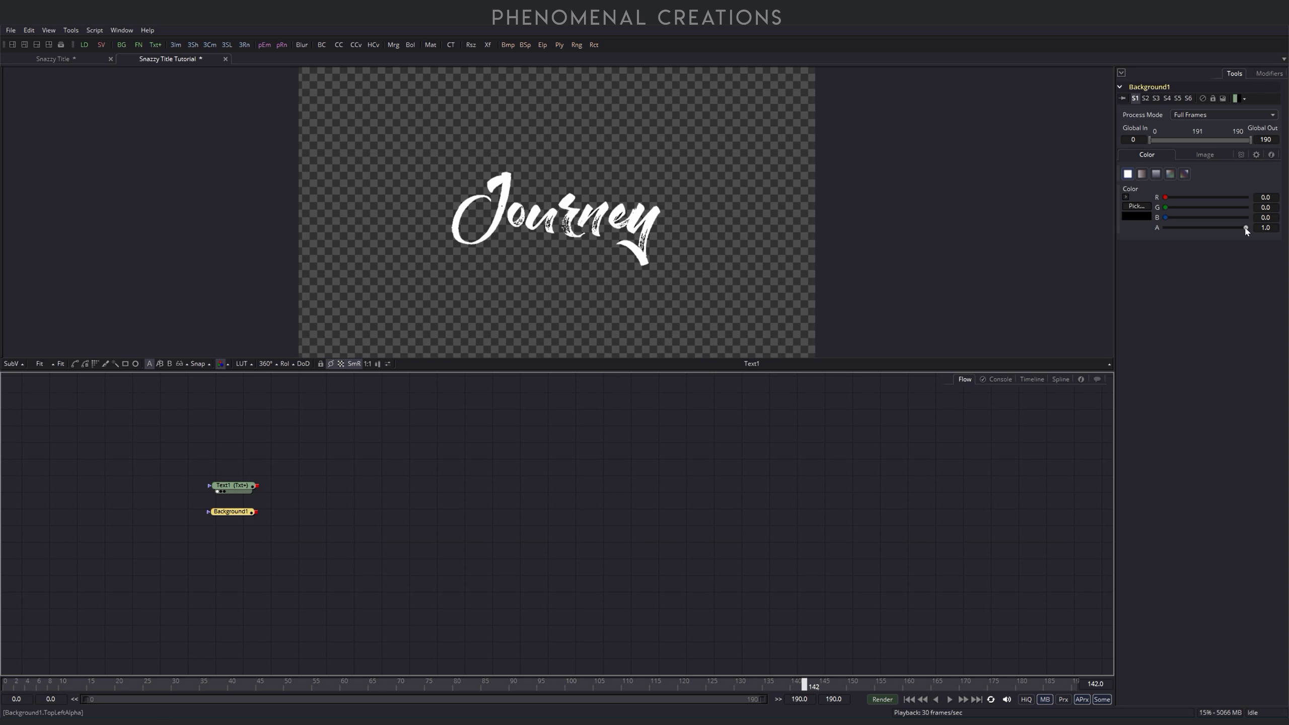
drag(1246, 228, 1207, 229)
key(ctrl+z)
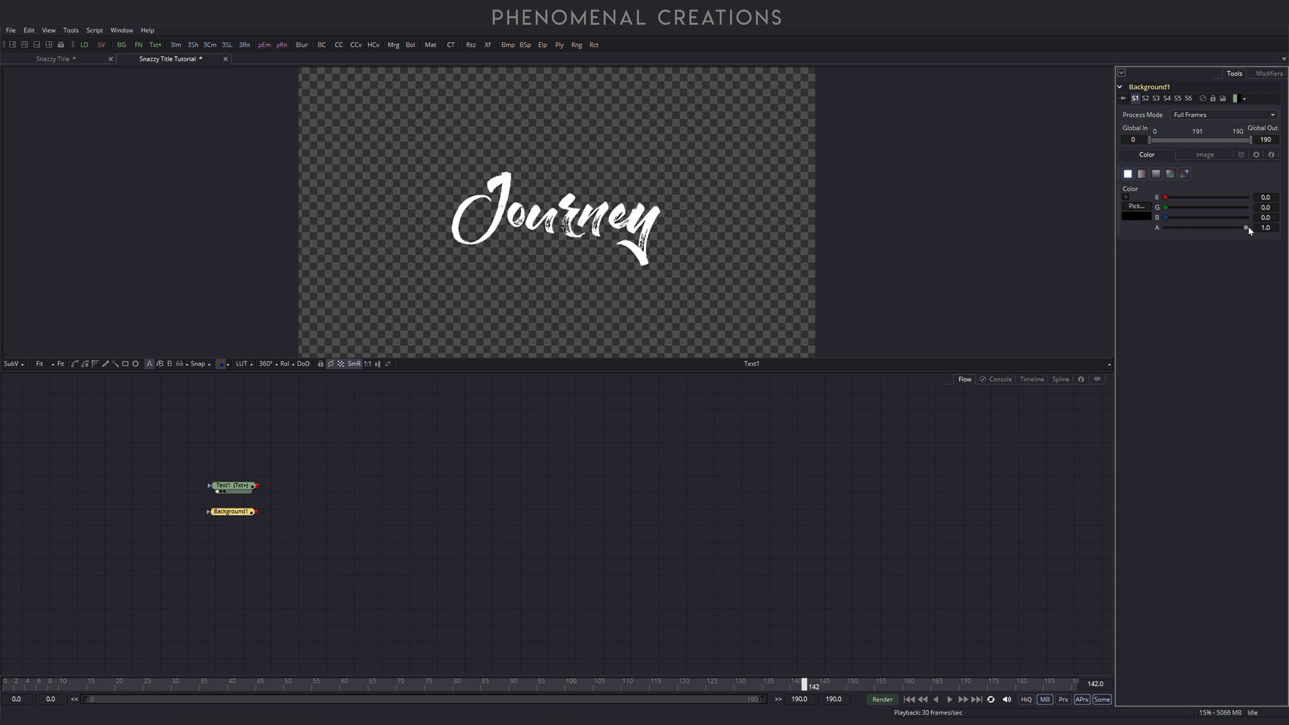
drag(1246, 228, 1159, 228)
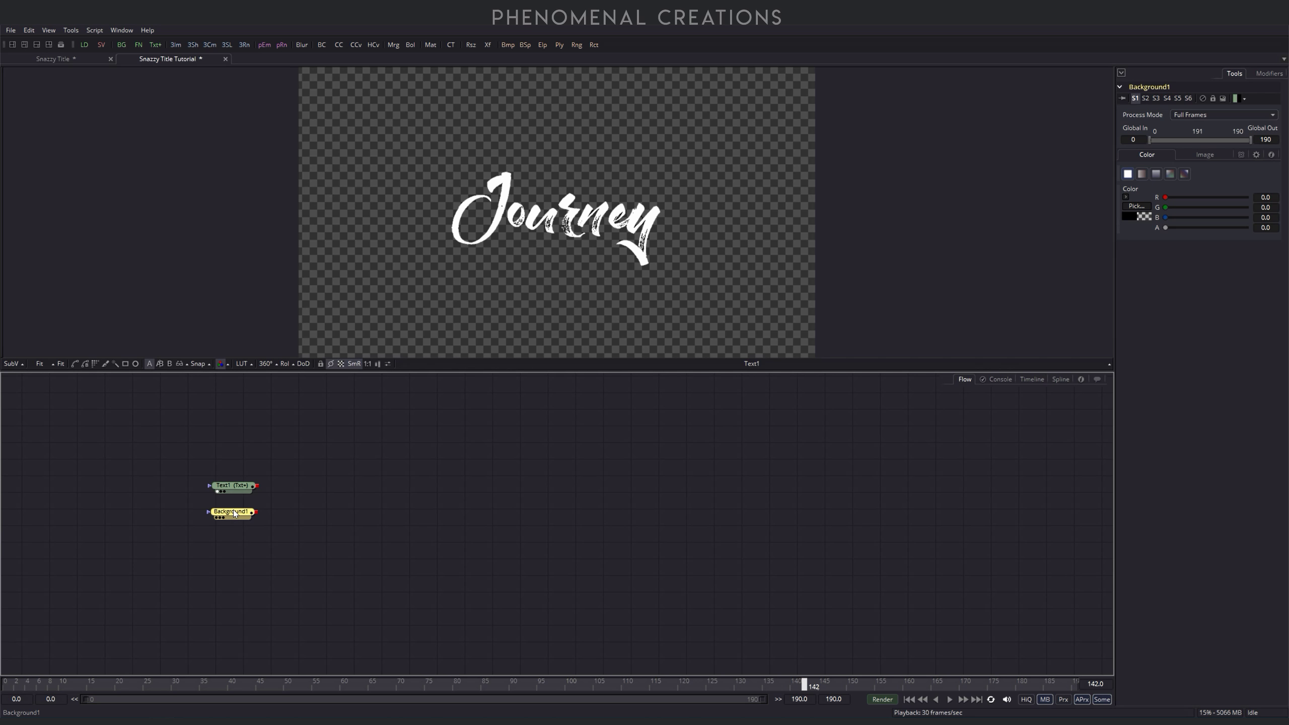
drag(235, 515, 236, 516)
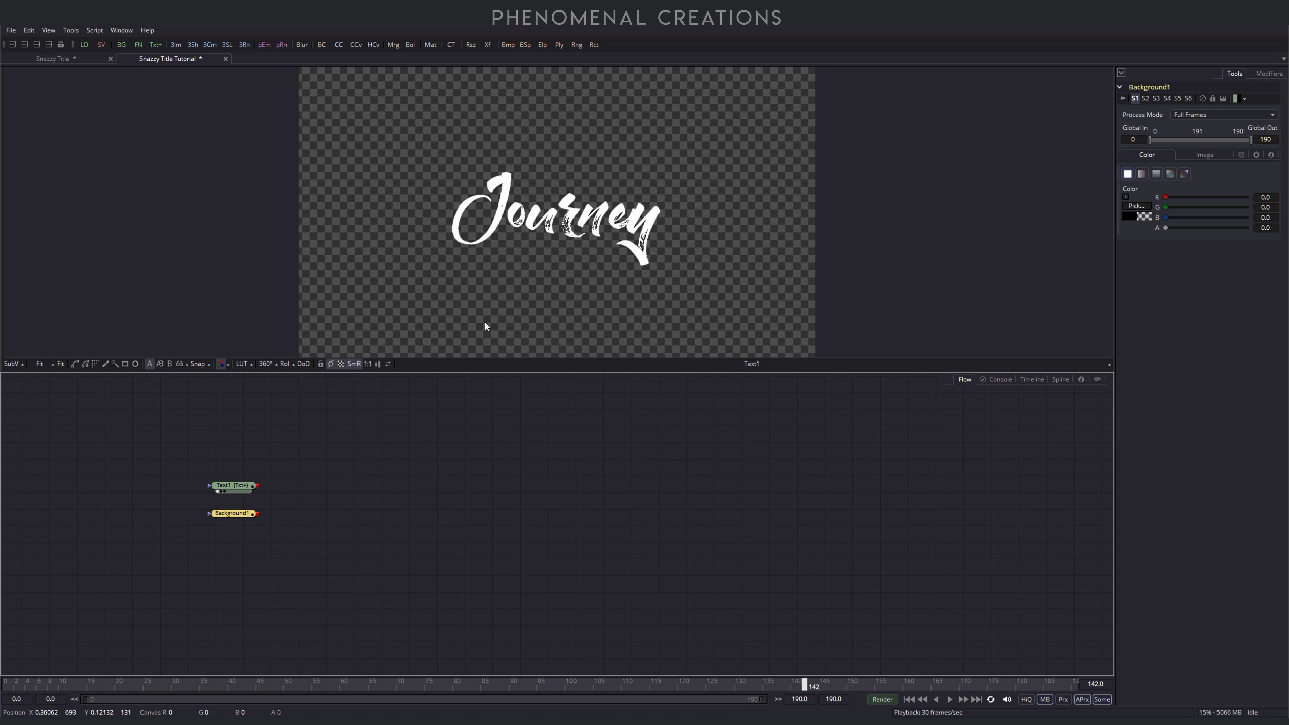
Step: Add a Paint node after Background1 and line it up on the same row
drag(232, 516, 230, 517)
key(ctrl+space)
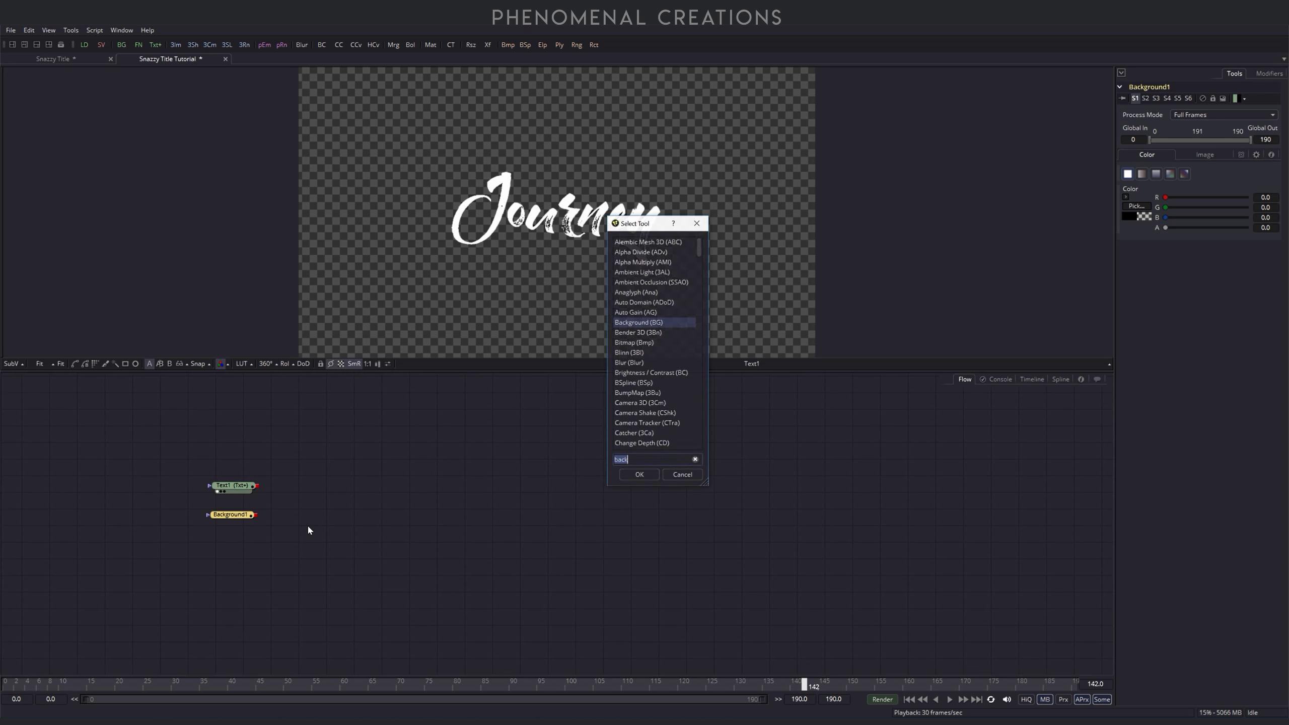
text(paint)
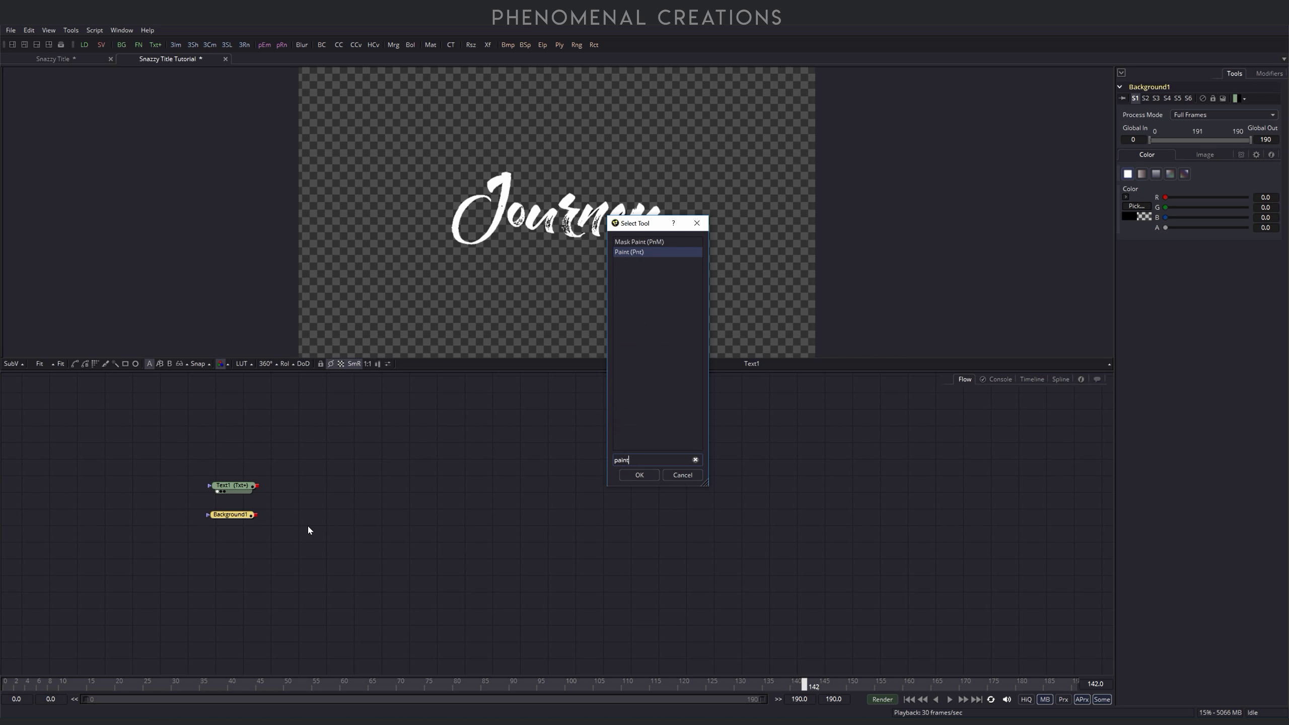
key(Return)
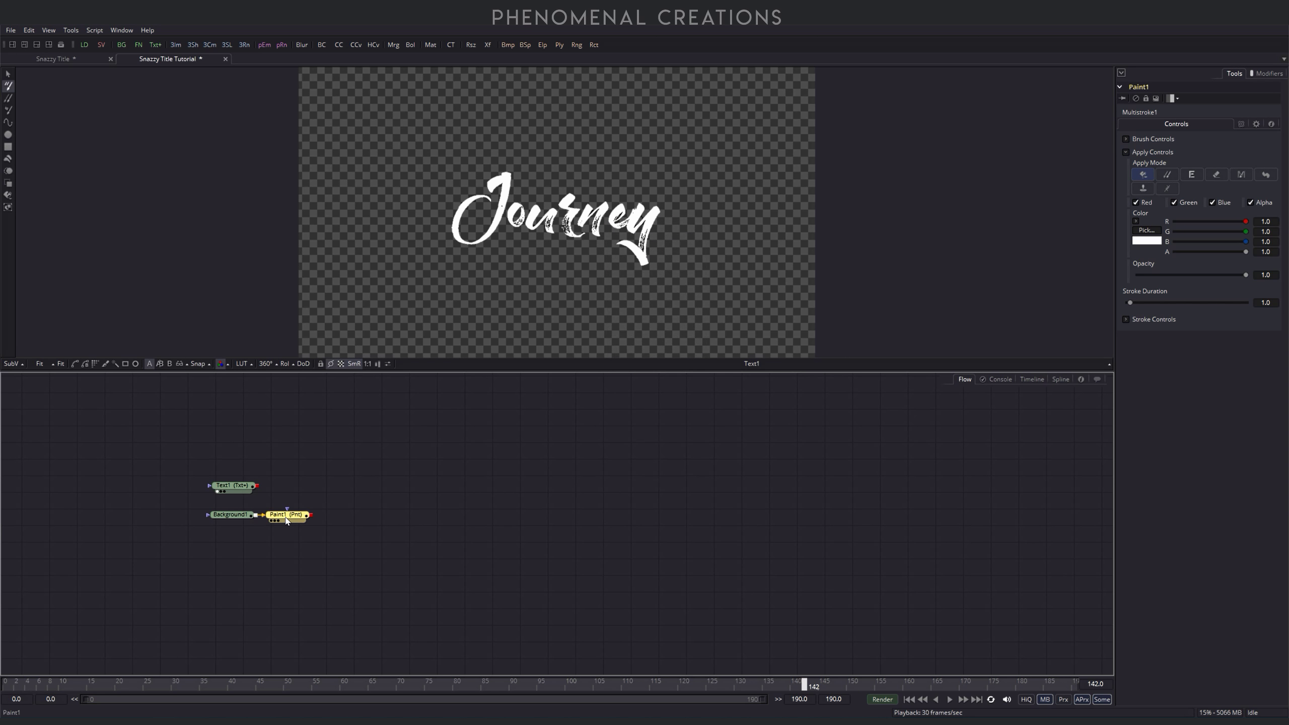
drag(297, 521, 310, 517)
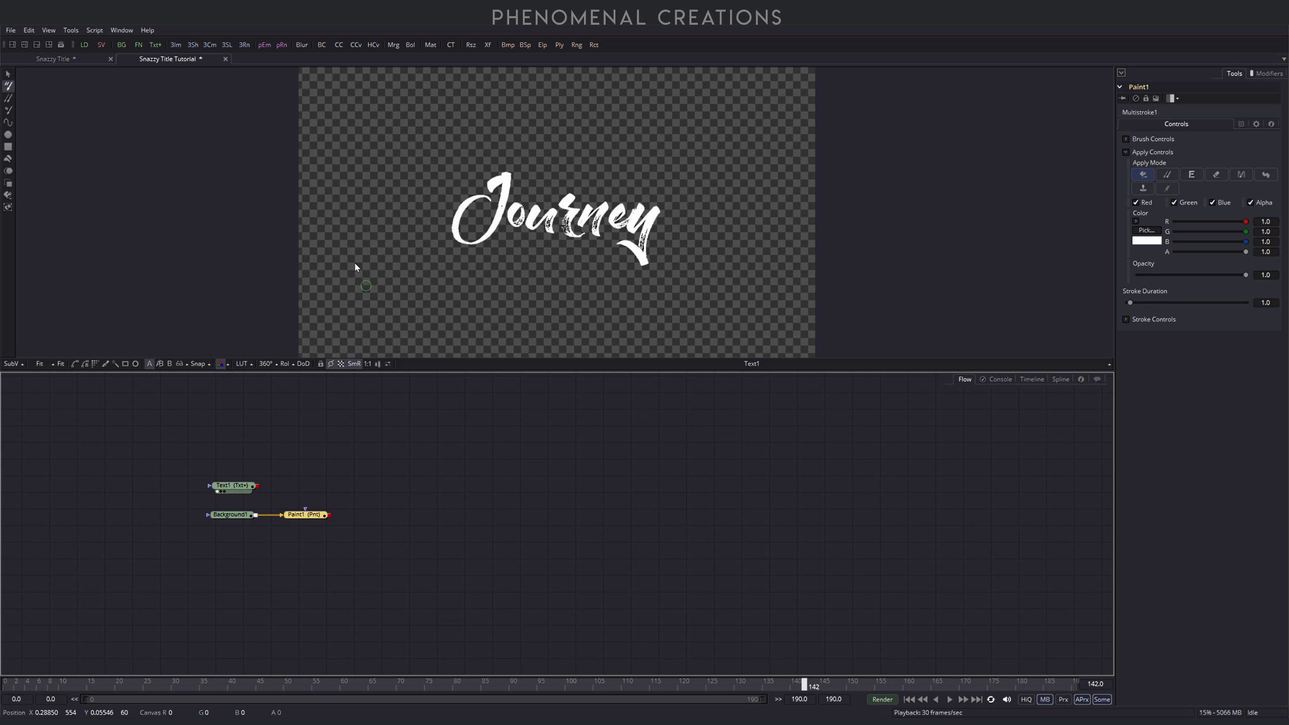
mouse_move(305, 515)
mouse_down()
mouse_move(236, 480)
mouse_move(267, 520)
mouse_move(291, 519)
mouse_up()
click(292, 517)
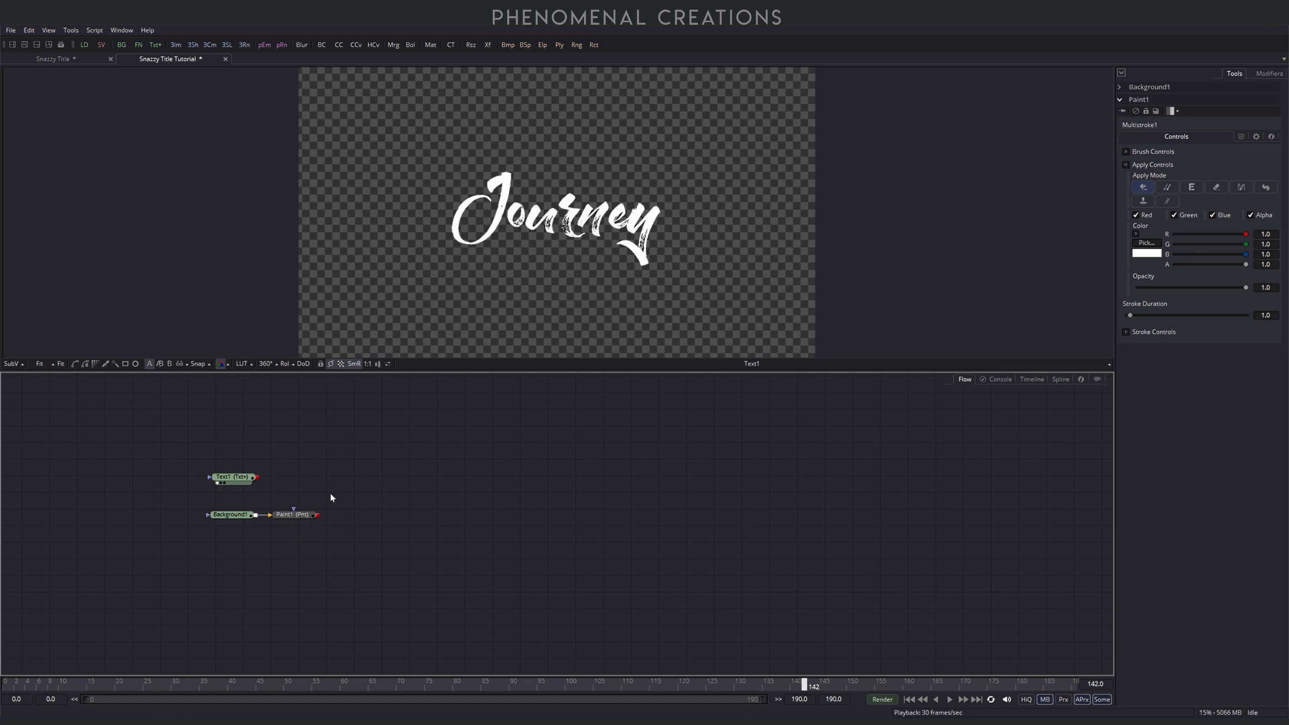
Step: Add a Merge node, wiring Text1 as its background and Paint1 as its foreground
key(ctrl+space)
text(merge)
key(Return)
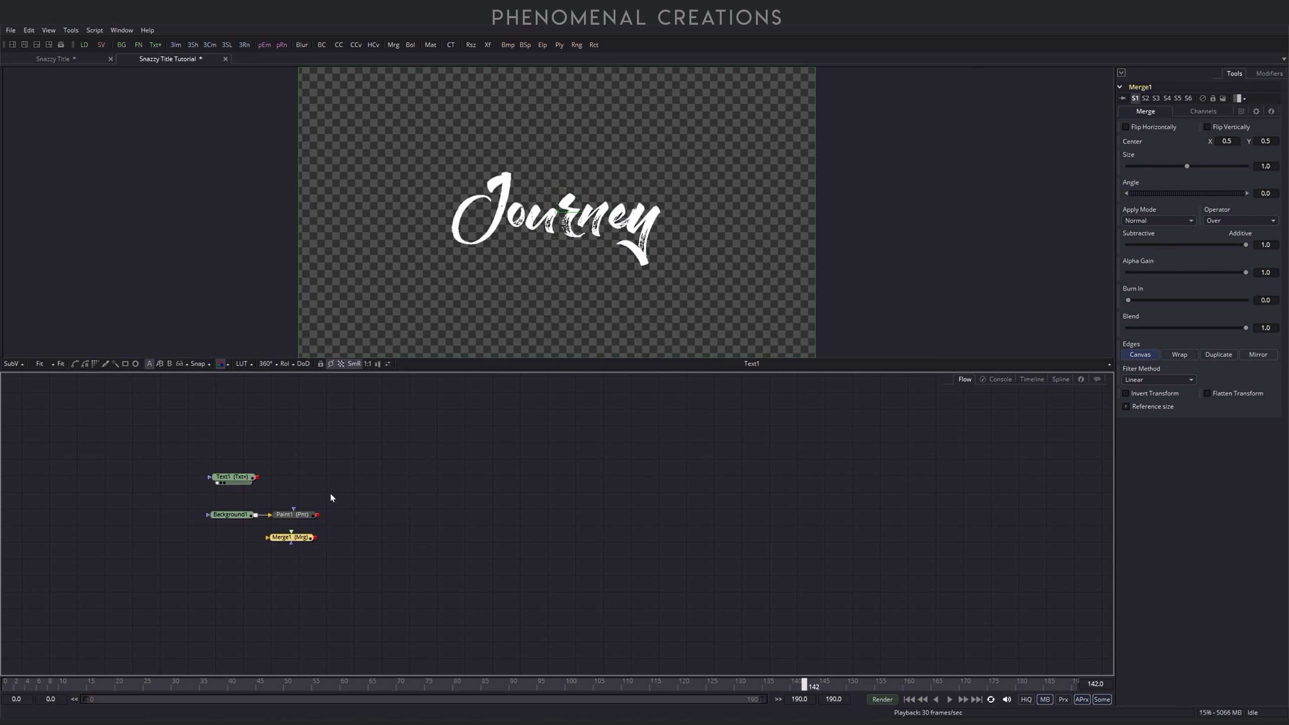
mouse_move(298, 540)
mouse_down()
mouse_move(349, 534)
mouse_move(377, 495)
mouse_up()
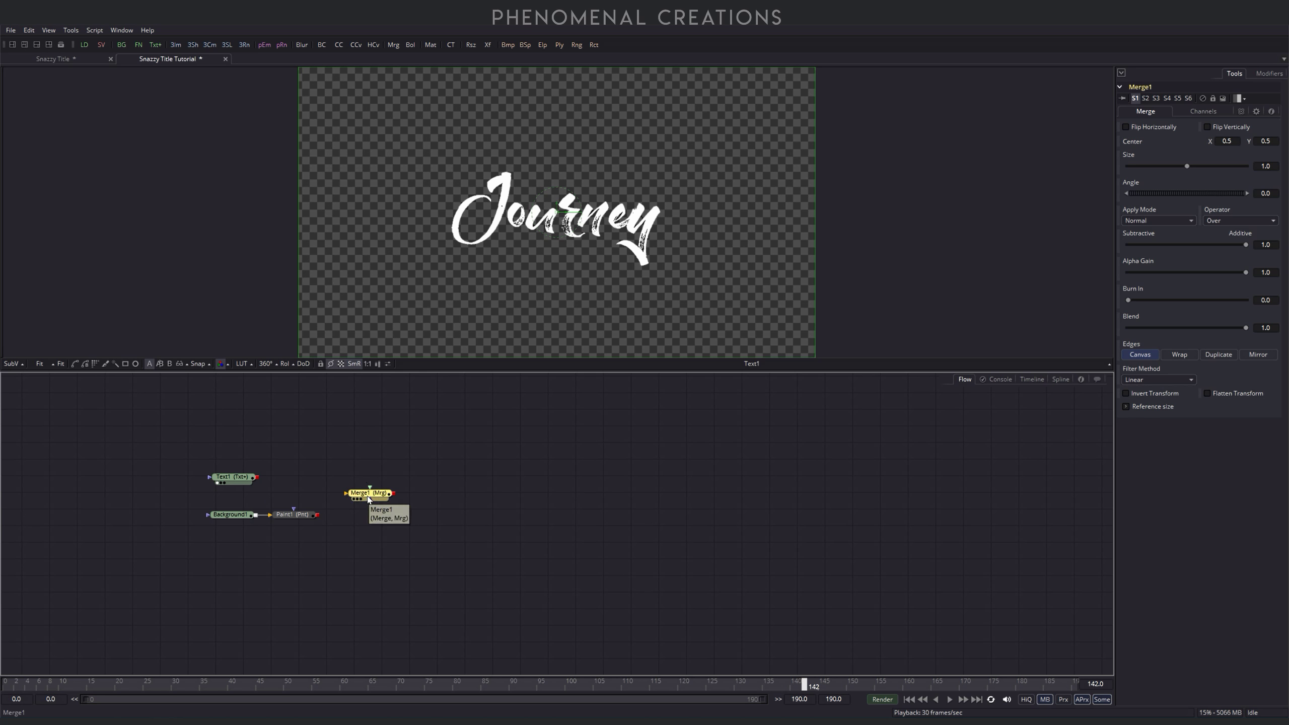
drag(373, 494, 378, 491)
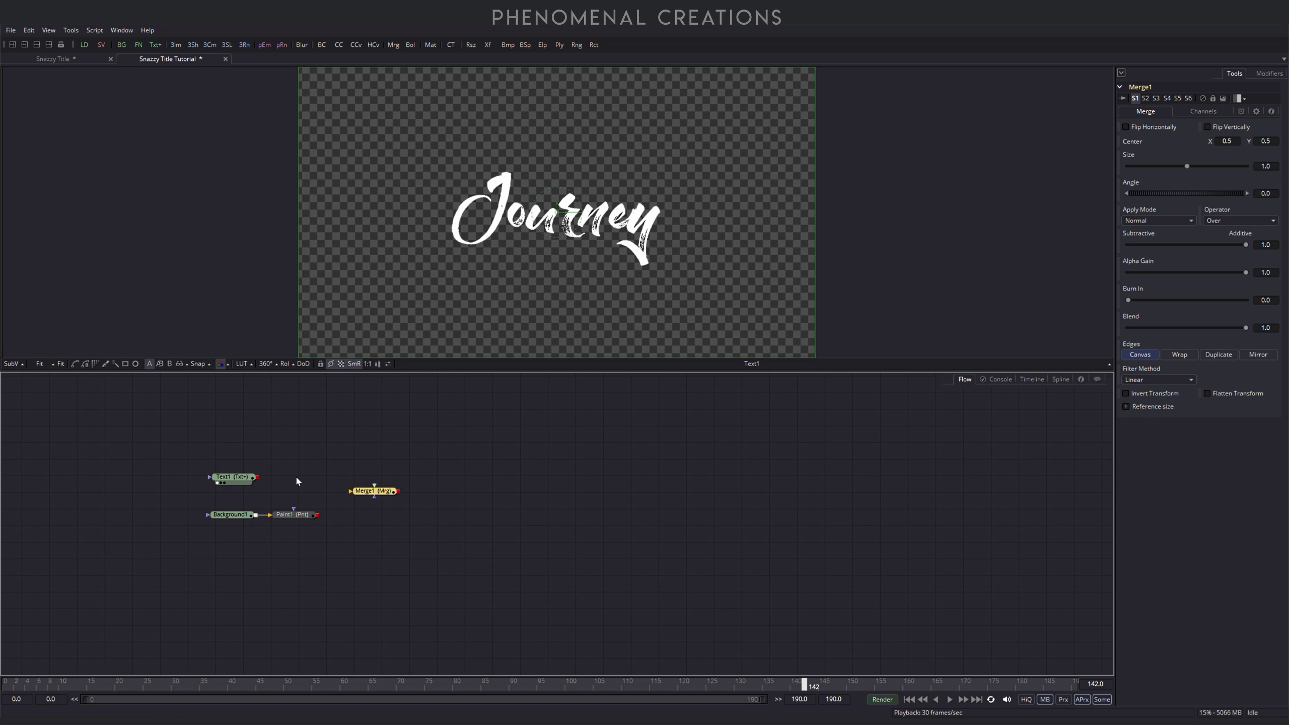
drag(349, 491, 257, 478)
mouse_move(380, 487)
mouse_down()
mouse_move(287, 511)
mouse_move(308, 506)
mouse_move(304, 515)
mouse_up()
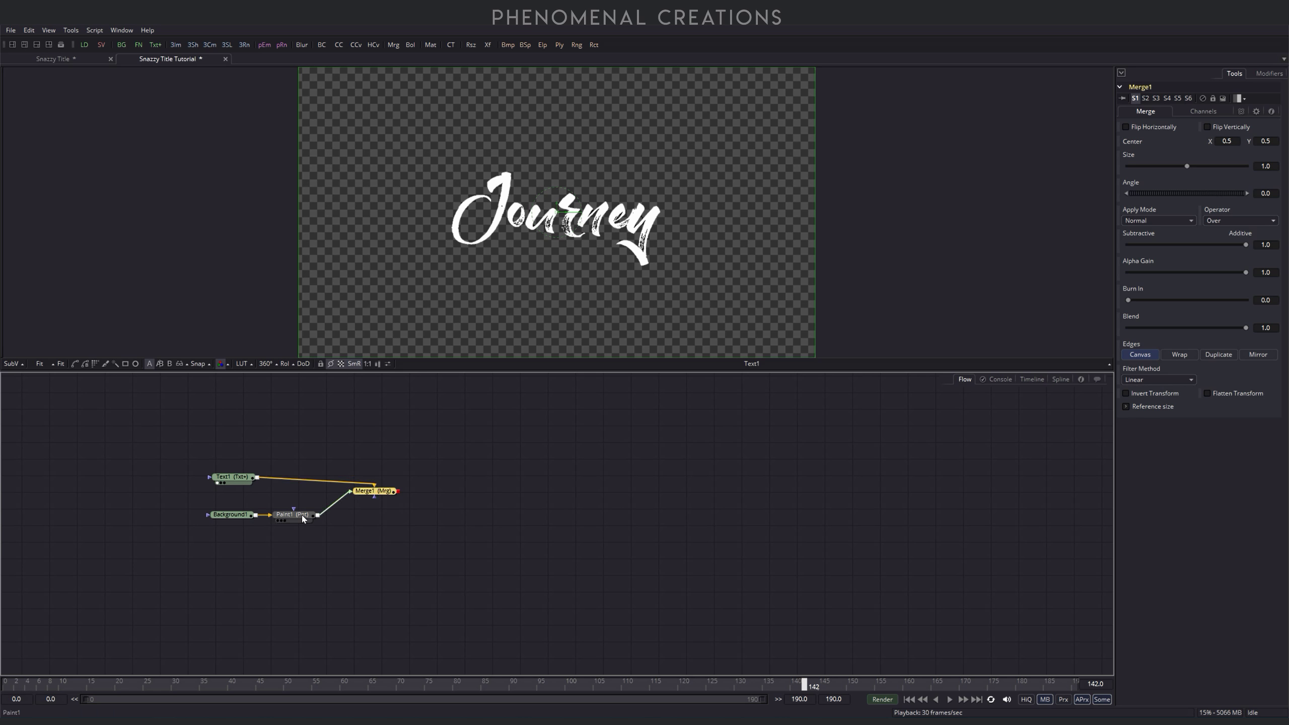
click(348, 559)
click(377, 494)
Step: On Paint1, choose the PolylineStroke tool and pick hot pink (#ff23ab) as the stroke colour
click(292, 515)
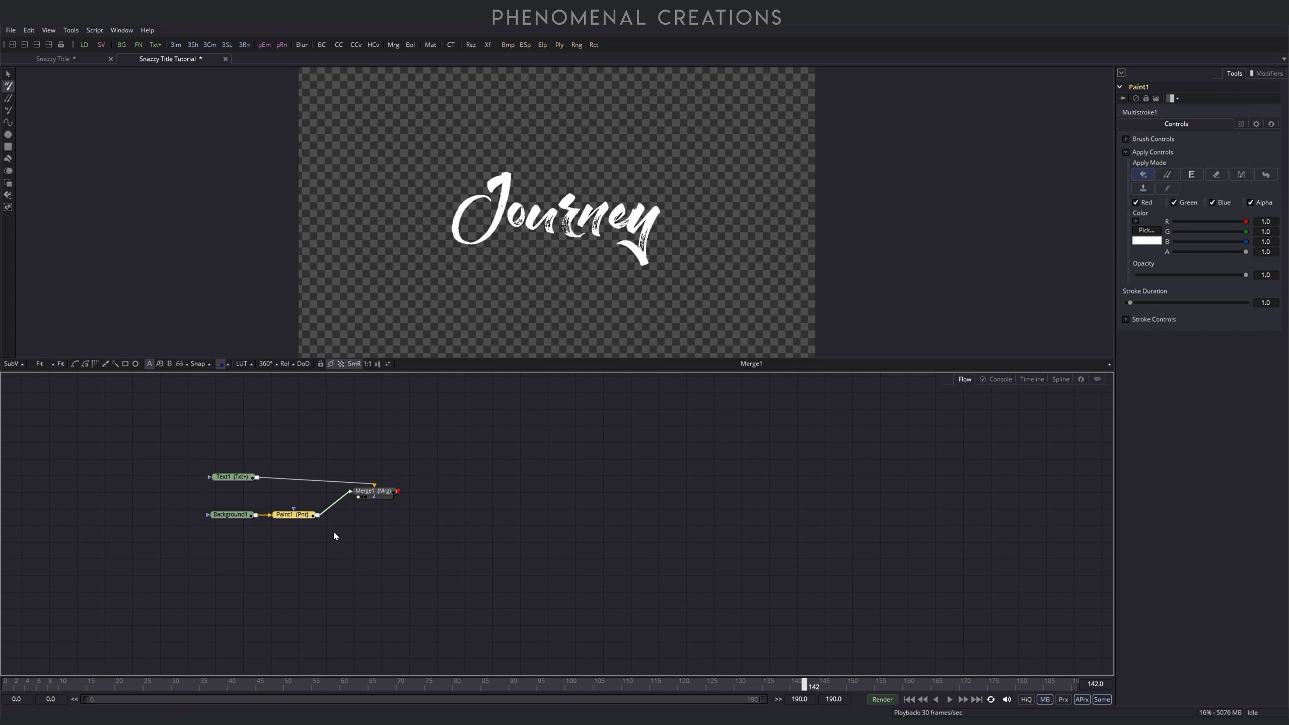
click(9, 123)
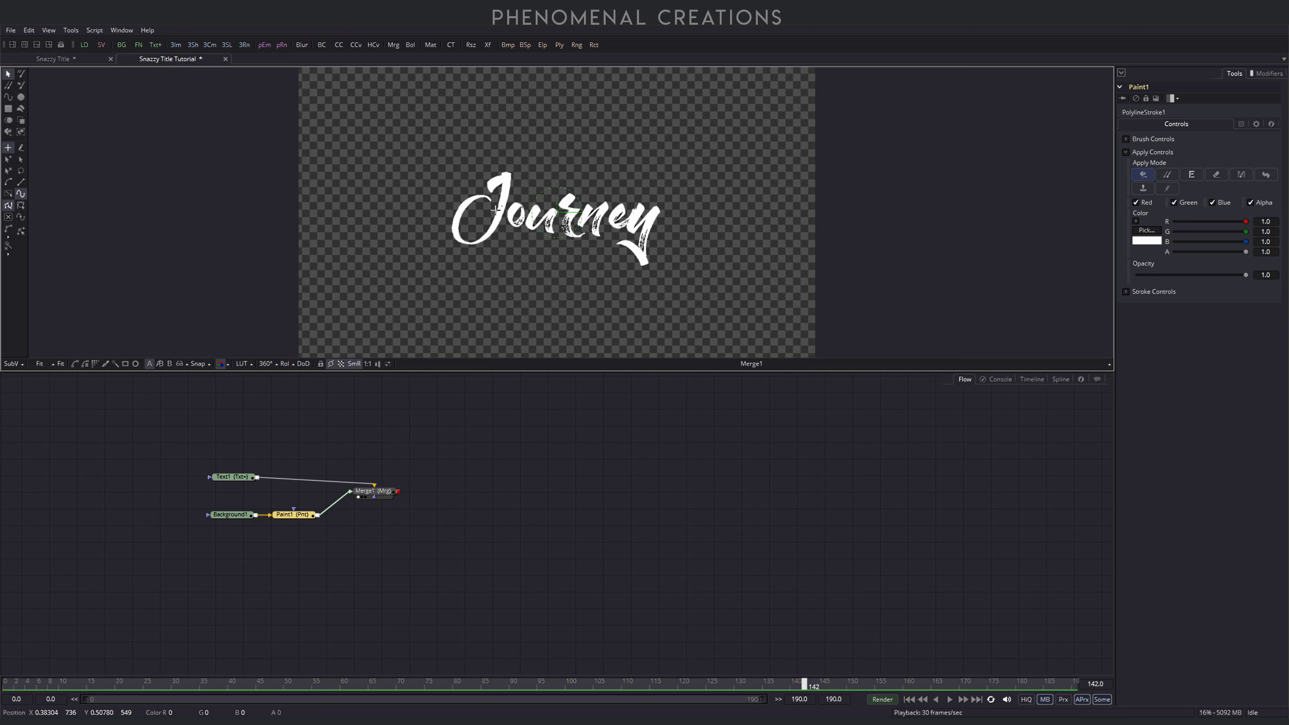
scroll(495, 208, up, 2)
scroll(495, 208, down, 1)
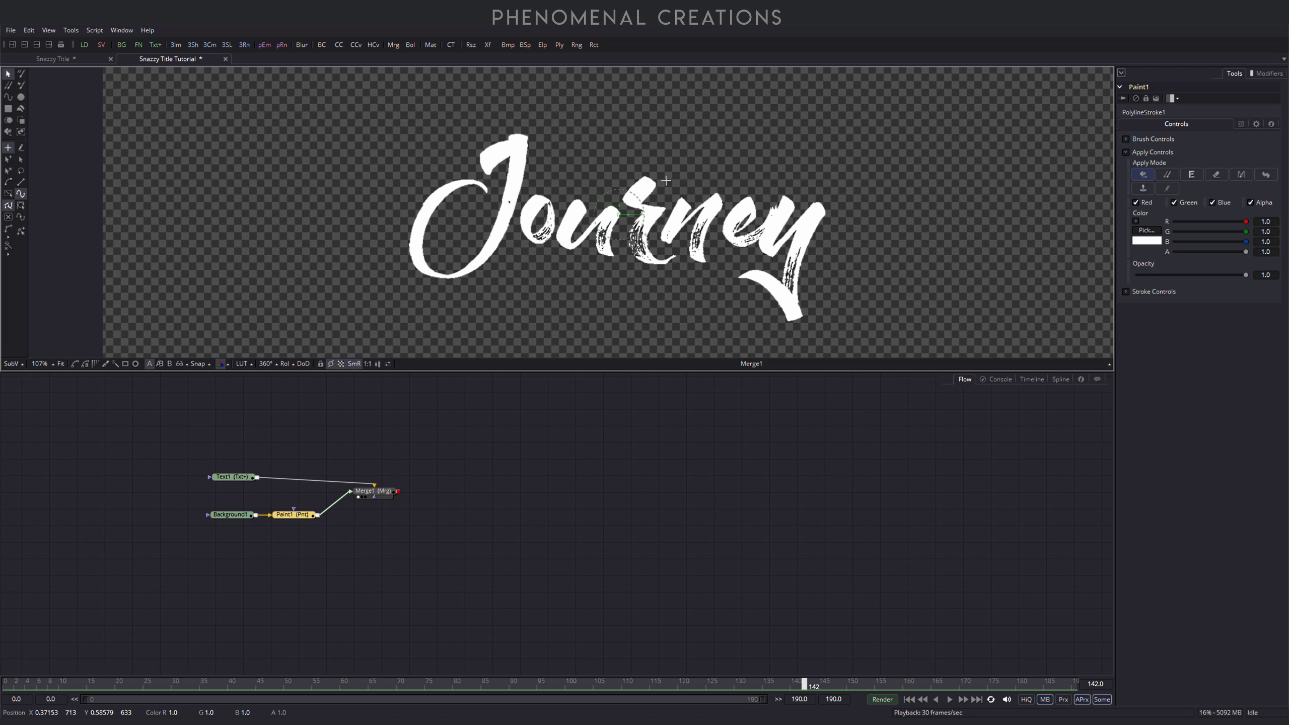
click(1157, 232)
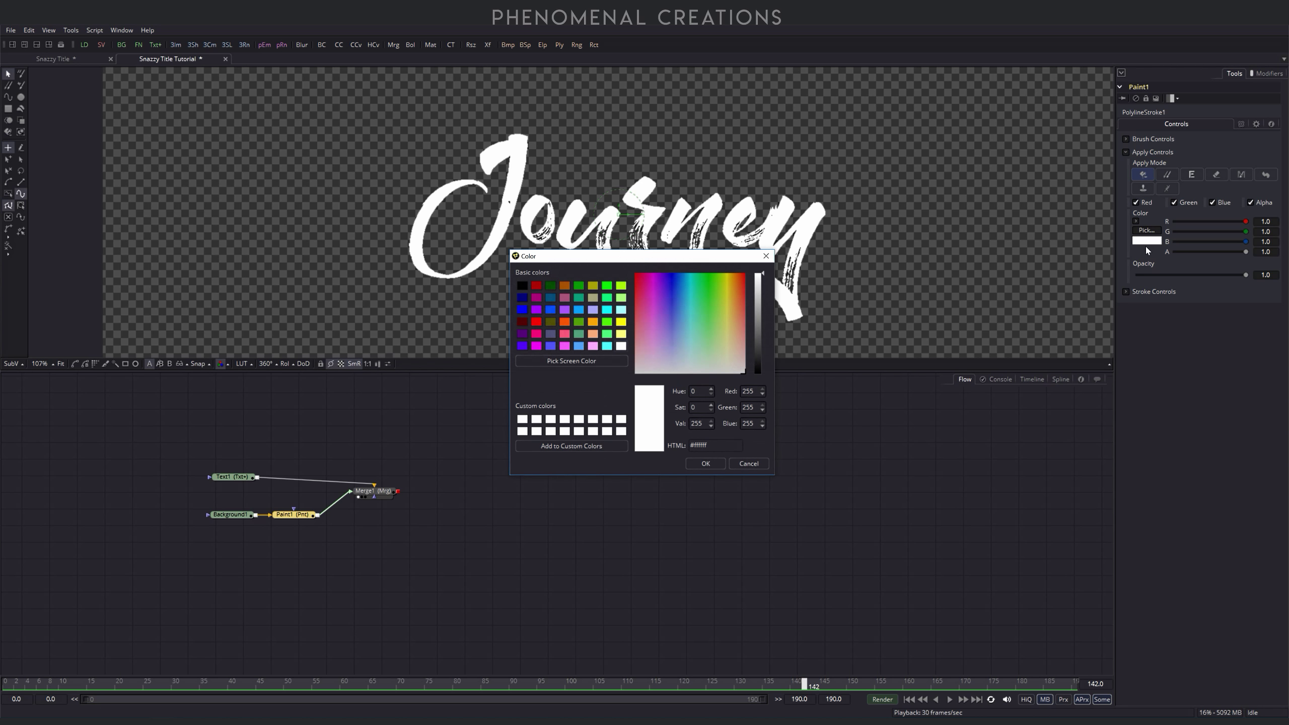
click(646, 288)
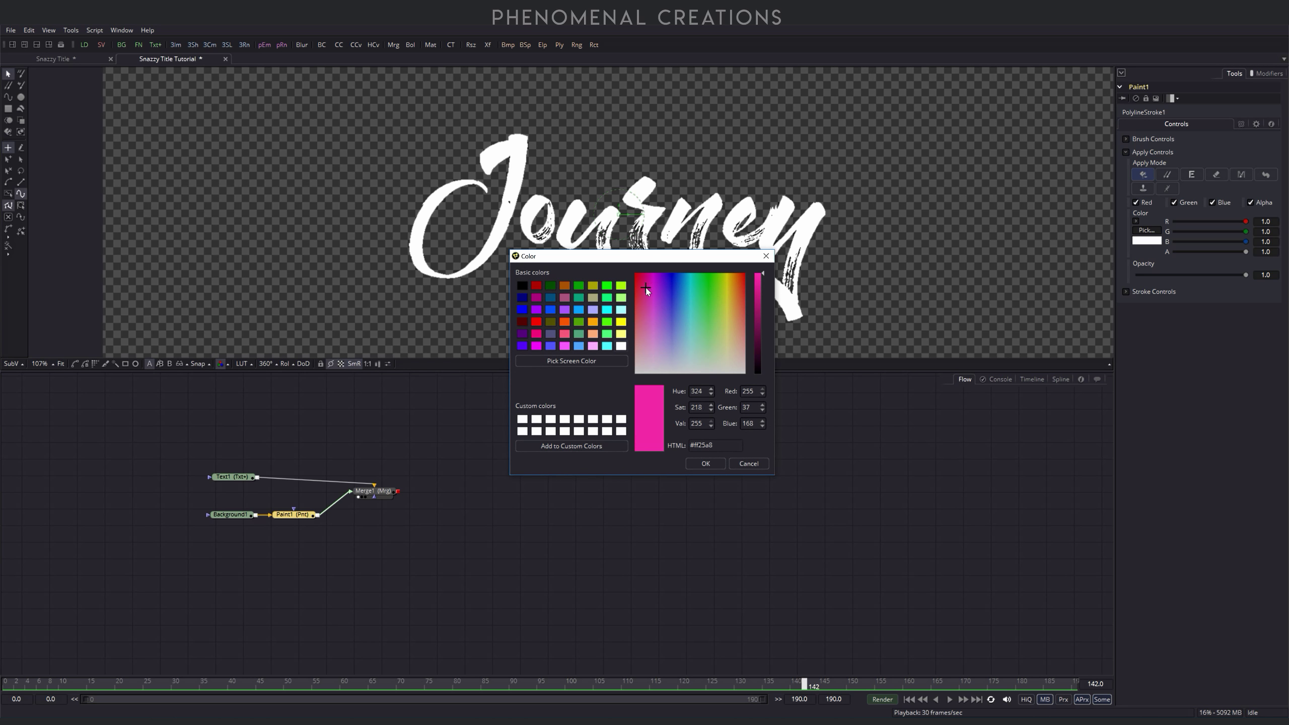
Step: Confirm the pink colour and trace the polyline stroke all around the J
click(706, 464)
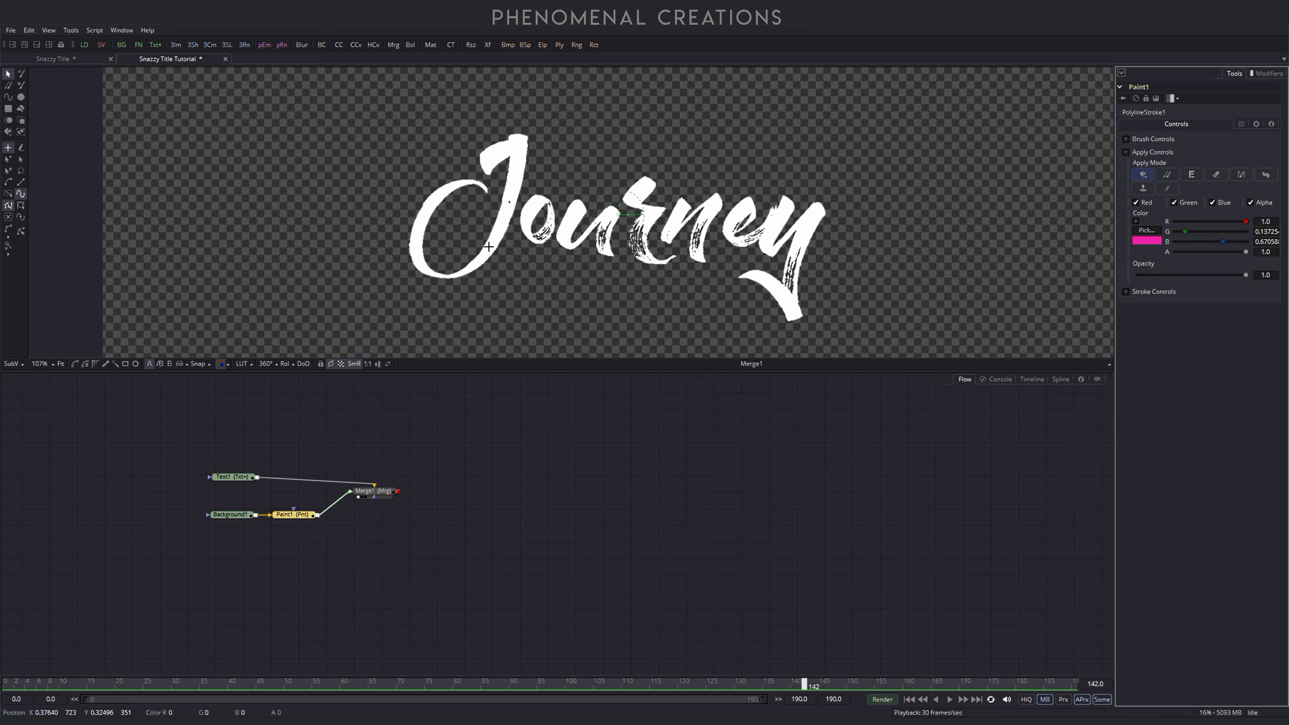
click(487, 161)
click(503, 148)
click(517, 147)
click(518, 162)
click(508, 211)
click(493, 242)
click(486, 256)
click(460, 275)
click(436, 277)
click(423, 274)
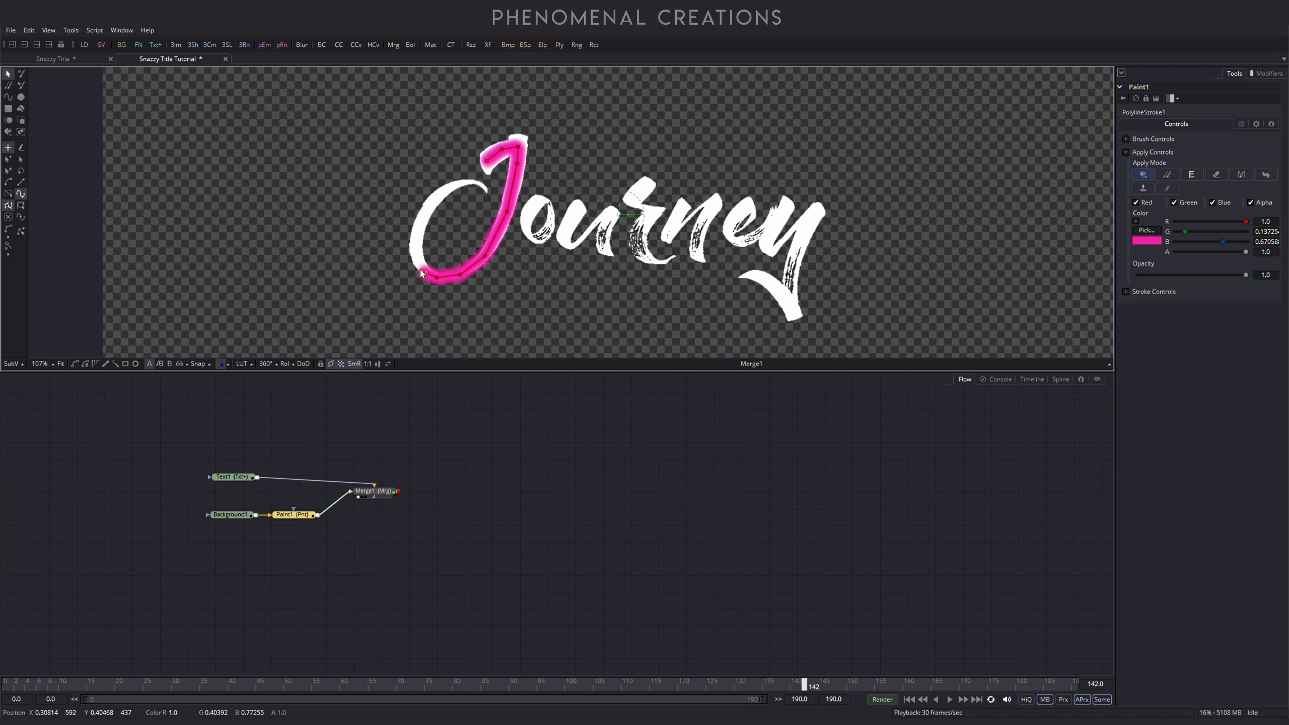
click(414, 244)
click(416, 223)
click(428, 206)
click(435, 196)
click(452, 186)
click(470, 181)
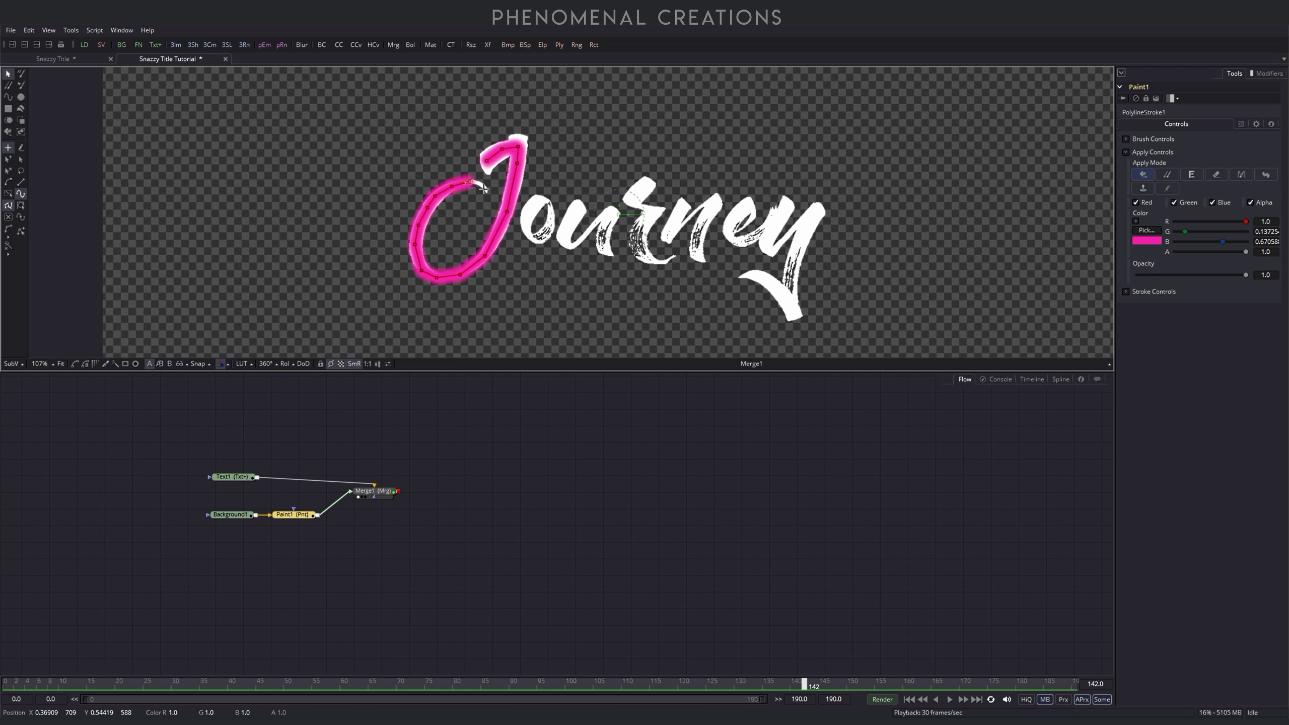
click(489, 190)
Step: Continue the stroke through the o and the u
click(537, 186)
click(549, 205)
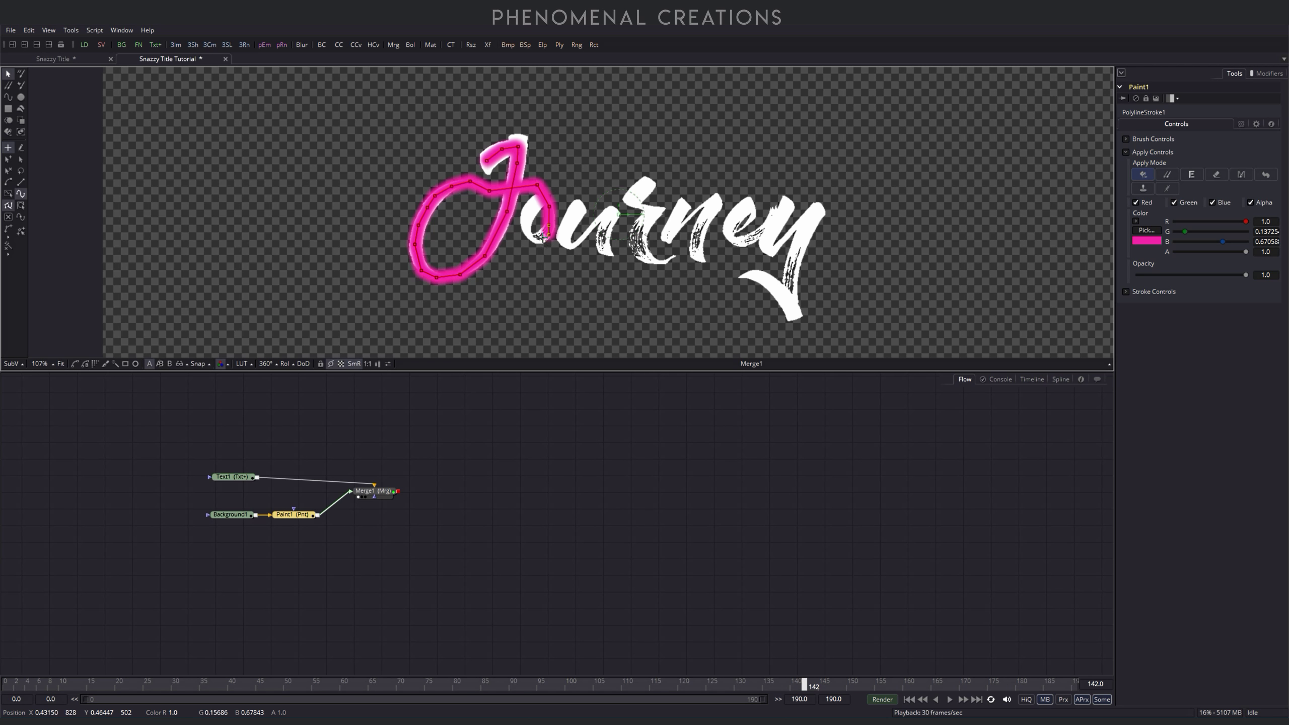
click(552, 233)
click(538, 238)
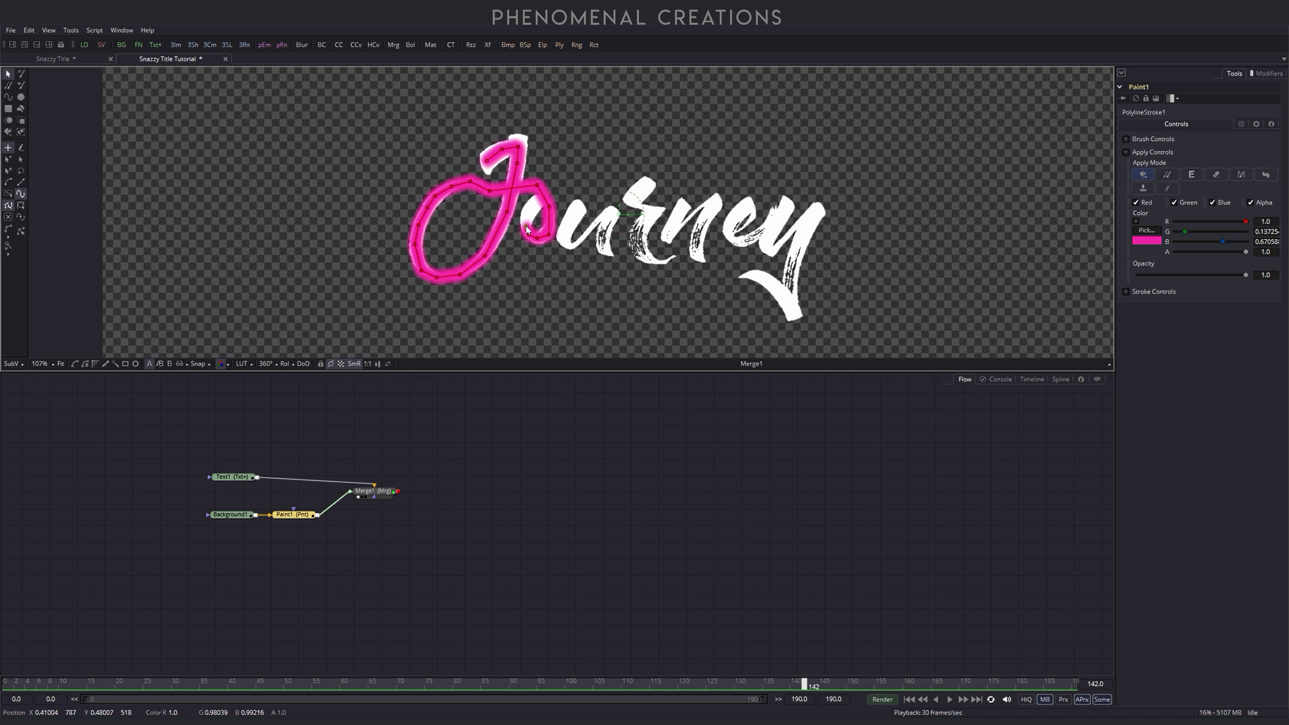
click(527, 216)
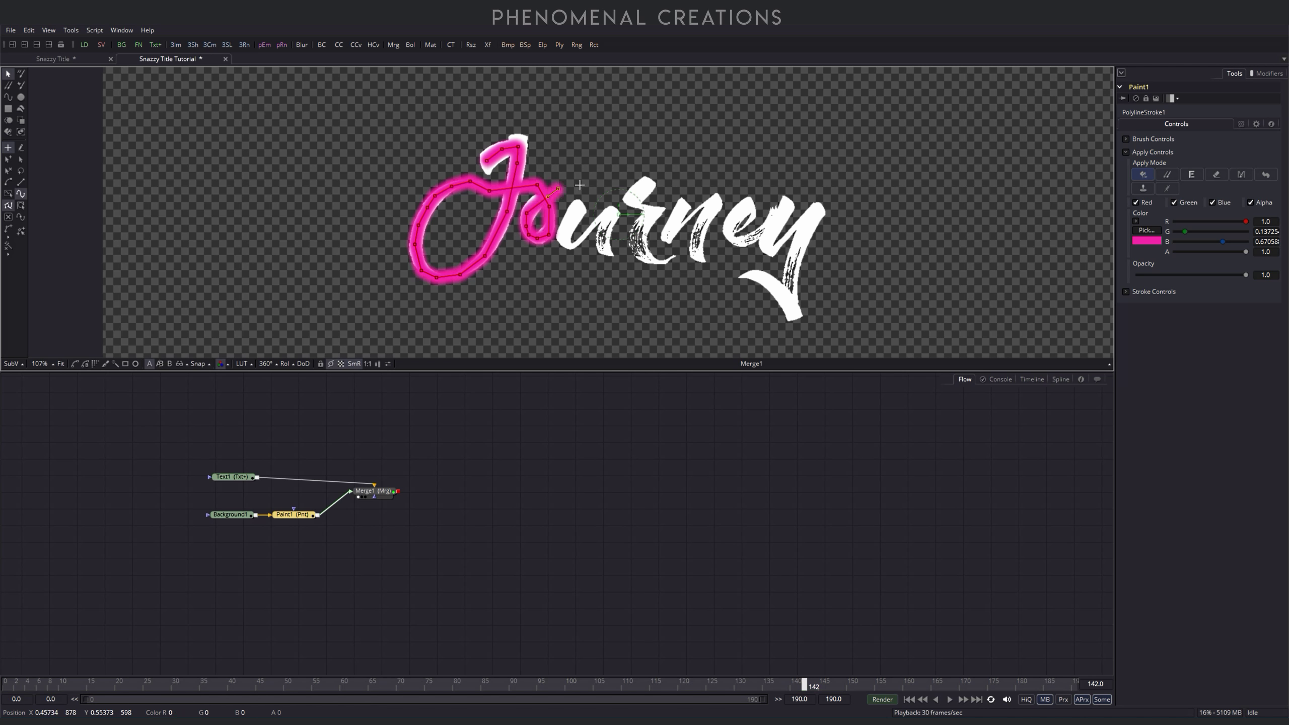
click(559, 189)
click(582, 187)
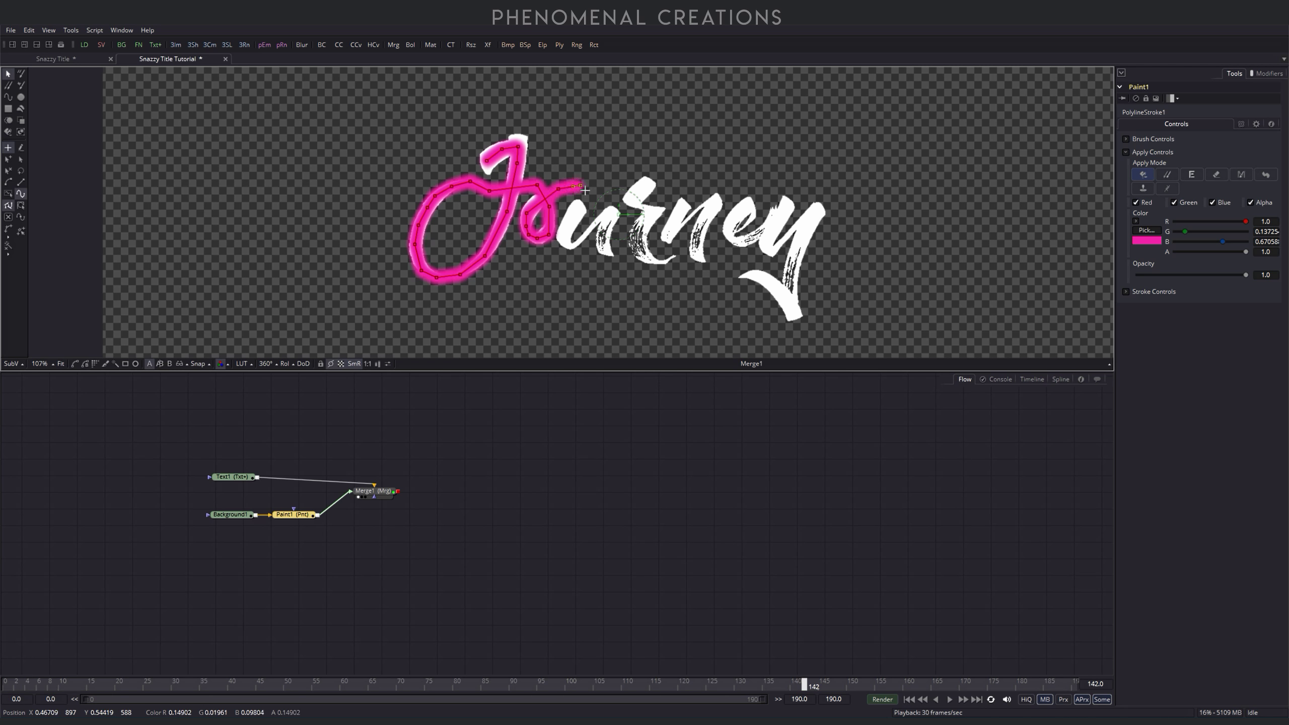
click(573, 222)
click(566, 247)
click(582, 243)
click(602, 217)
Step: Carry the stroke over the r and its tail and across the n
click(615, 214)
click(600, 244)
click(607, 265)
click(633, 286)
click(655, 280)
click(679, 257)
click(660, 262)
click(641, 254)
click(636, 230)
click(634, 208)
click(658, 175)
click(695, 175)
click(667, 239)
Step: Finish the stroke over the e and down to the curve of the y's tail
click(703, 267)
click(716, 201)
click(749, 224)
click(756, 208)
click(734, 231)
click(771, 254)
click(789, 202)
click(820, 209)
click(796, 320)
drag(750, 276, 780, 272)
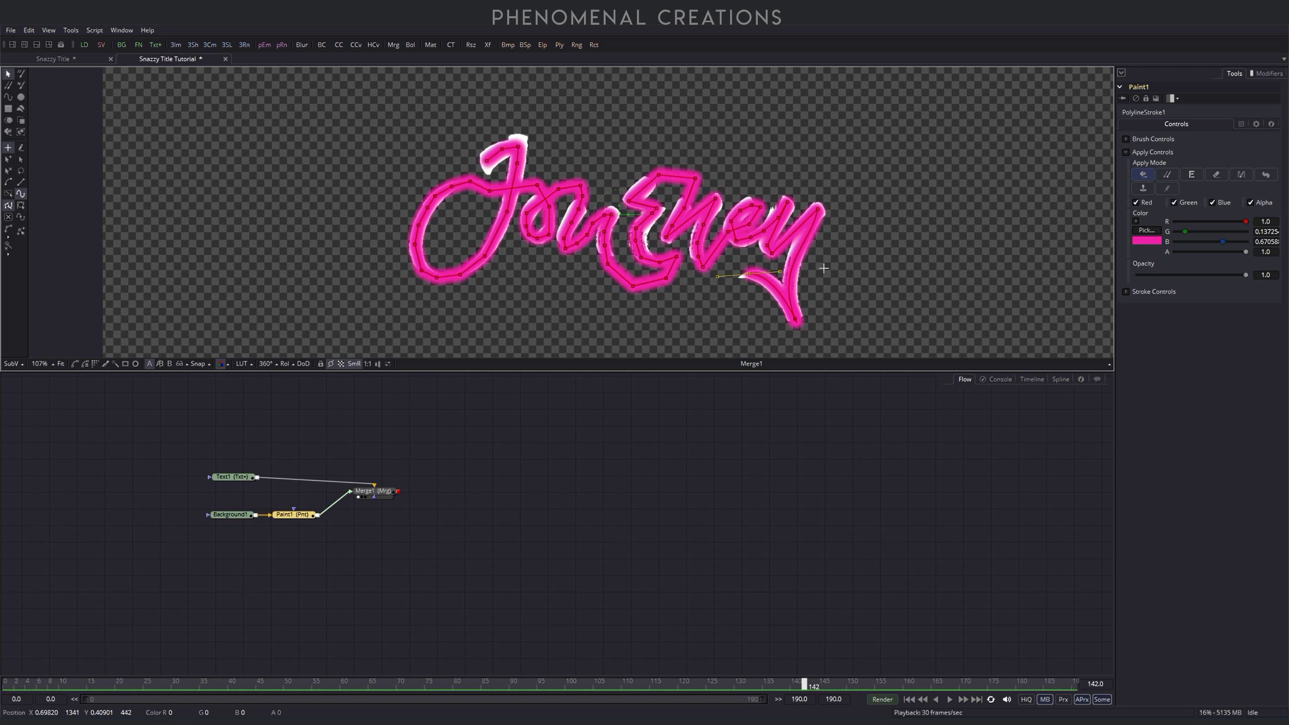
Step: Set the brush softness to 0.001 in Brush Controls for a hard edge
click(1125, 152)
click(1125, 138)
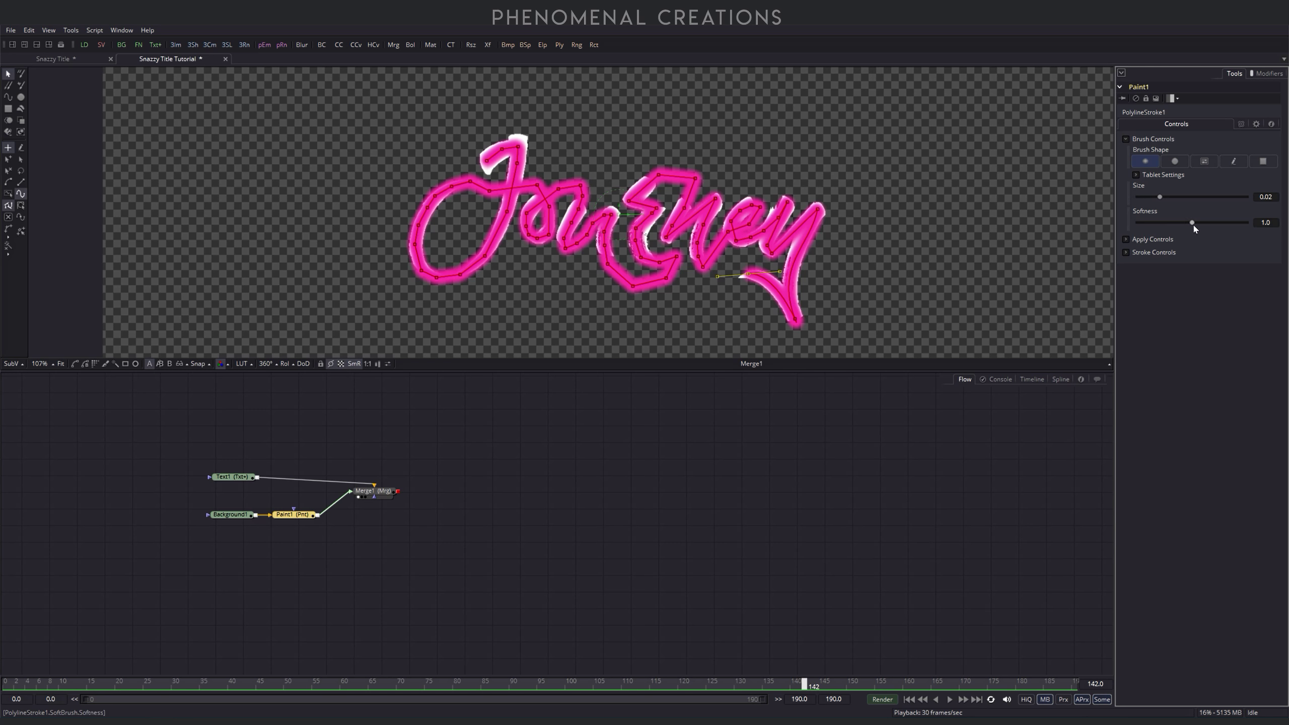
drag(1193, 224, 1104, 220)
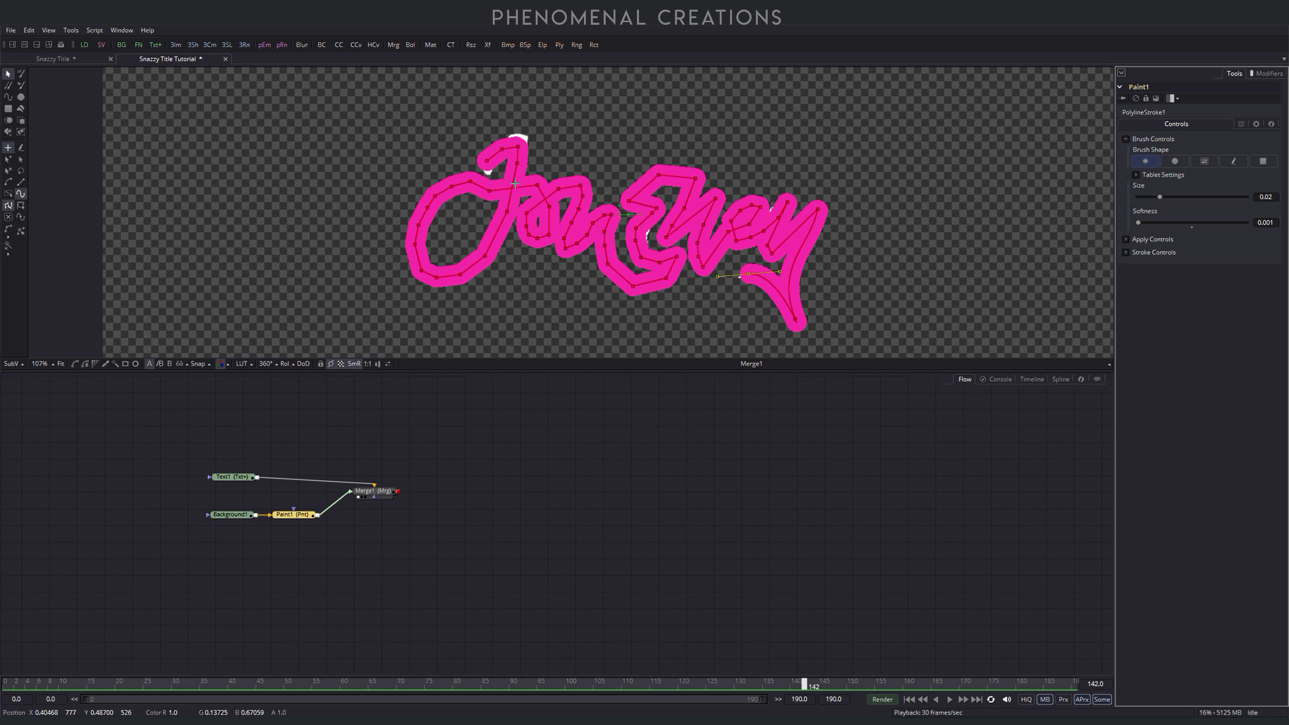
Step: Adjust the stroke's start point so it covers the top of the J
drag(518, 149, 517, 143)
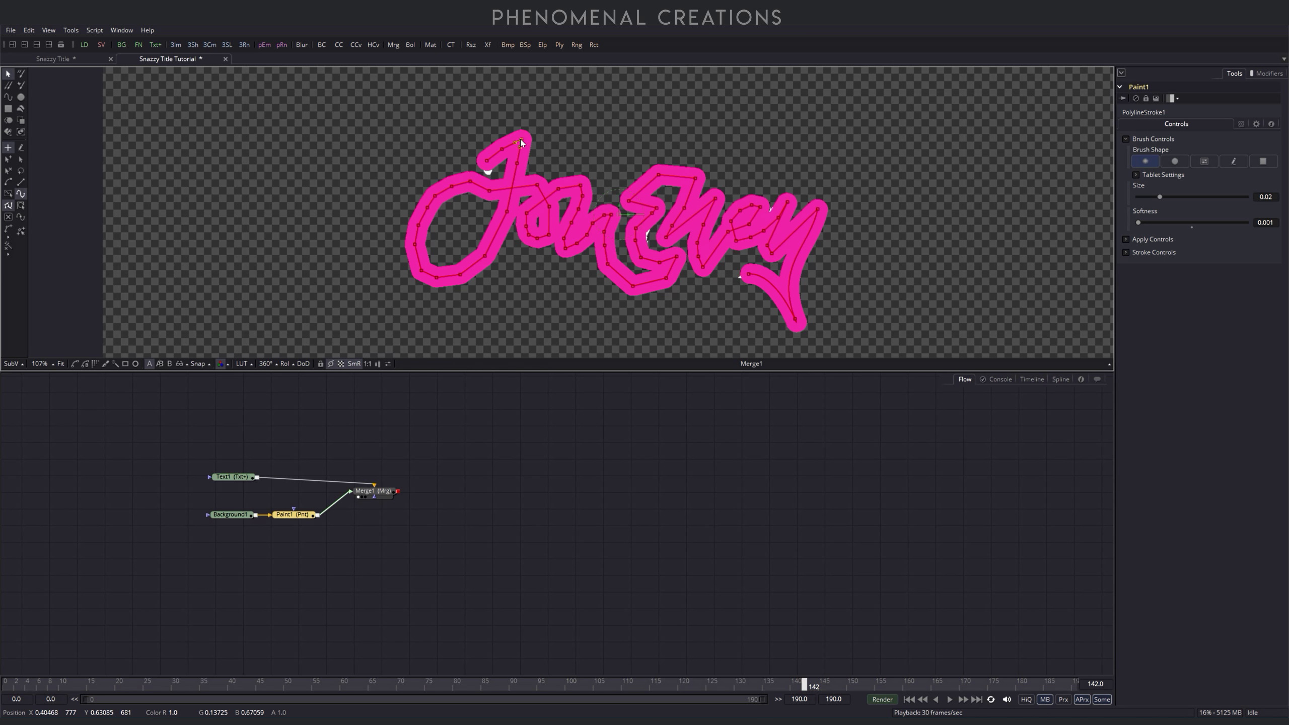
click(487, 164)
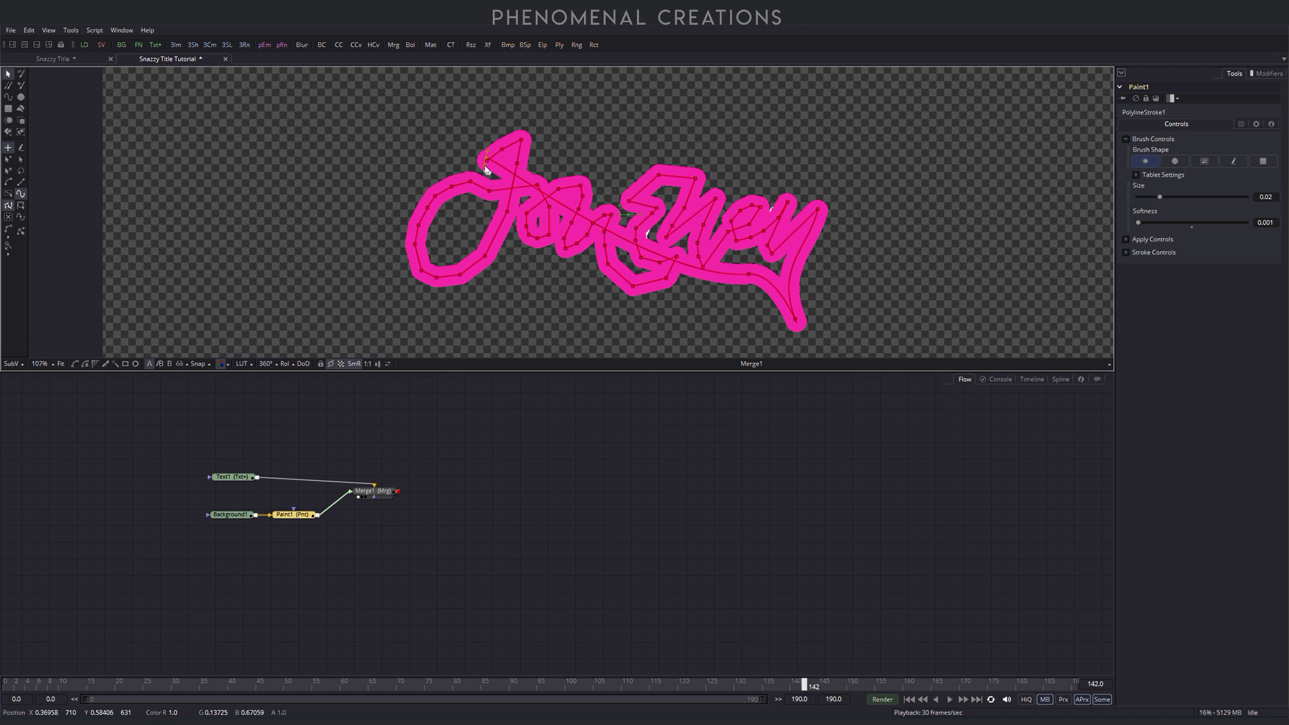
key(ctrl+z)
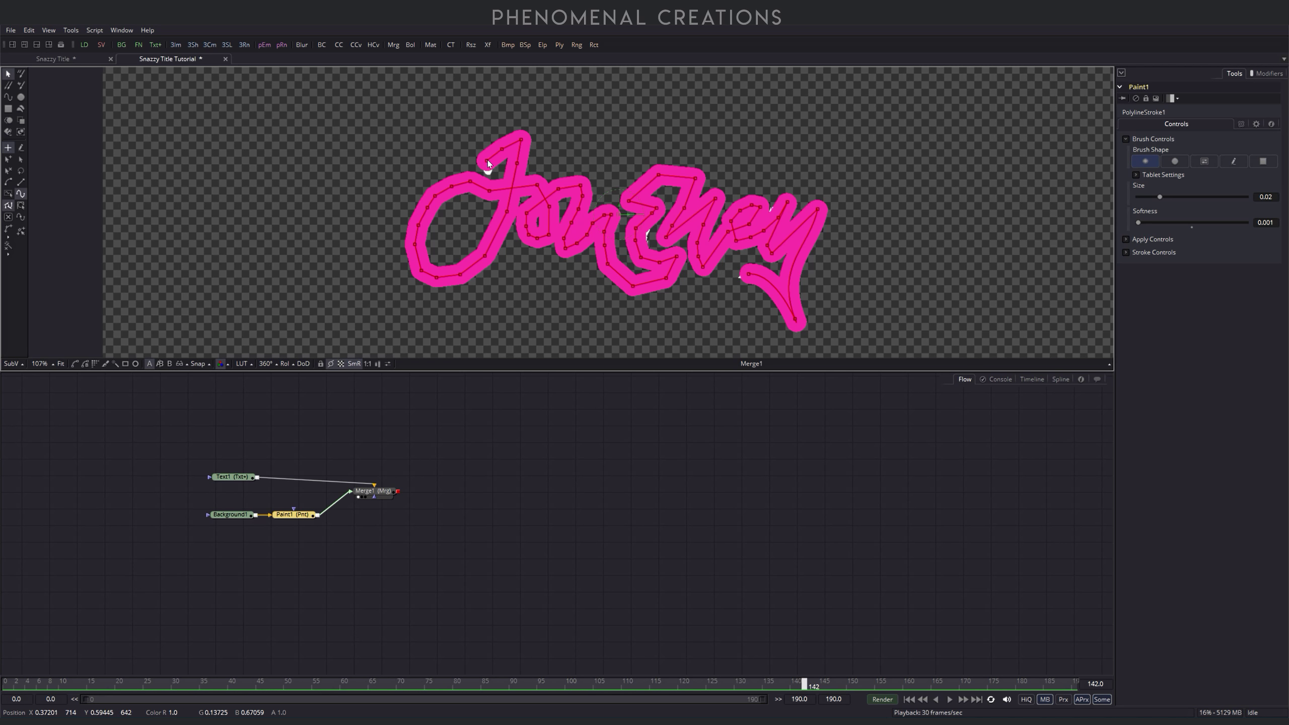
drag(489, 161, 485, 154)
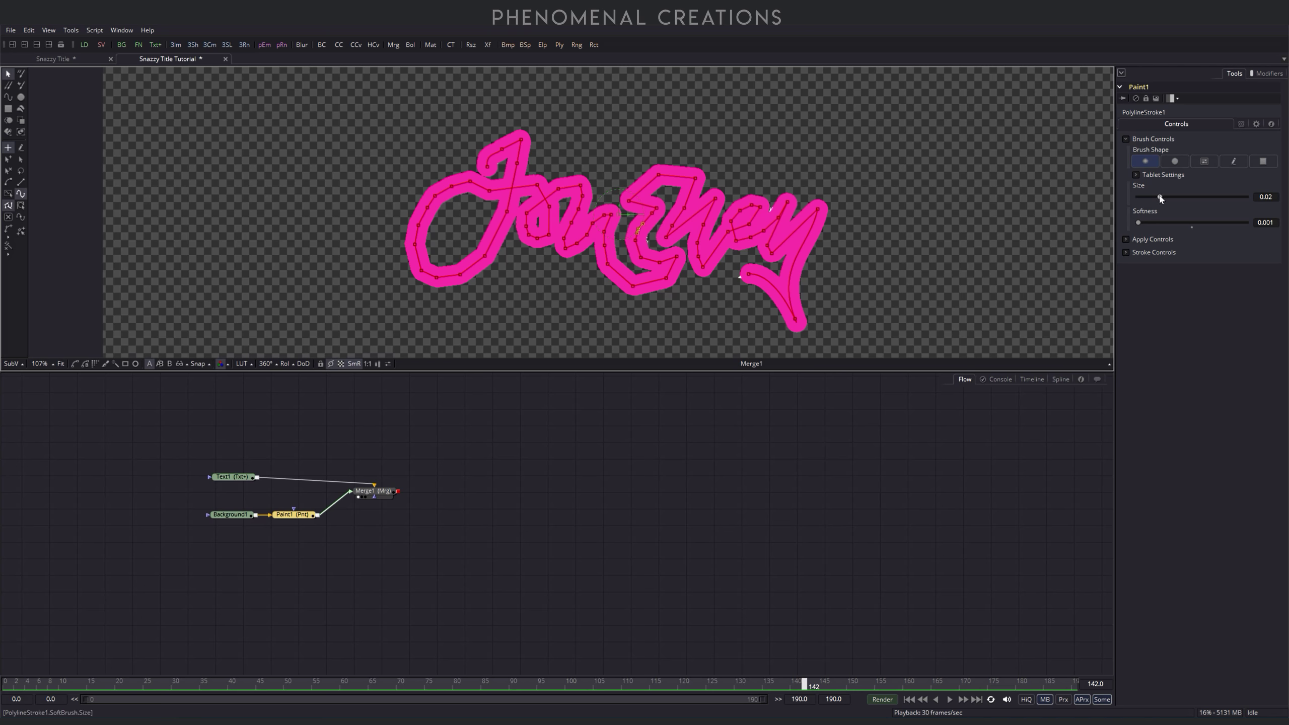
Step: Increase the brush size to 0.022 and adjust the curve at a stroke point
drag(1161, 197, 1163, 198)
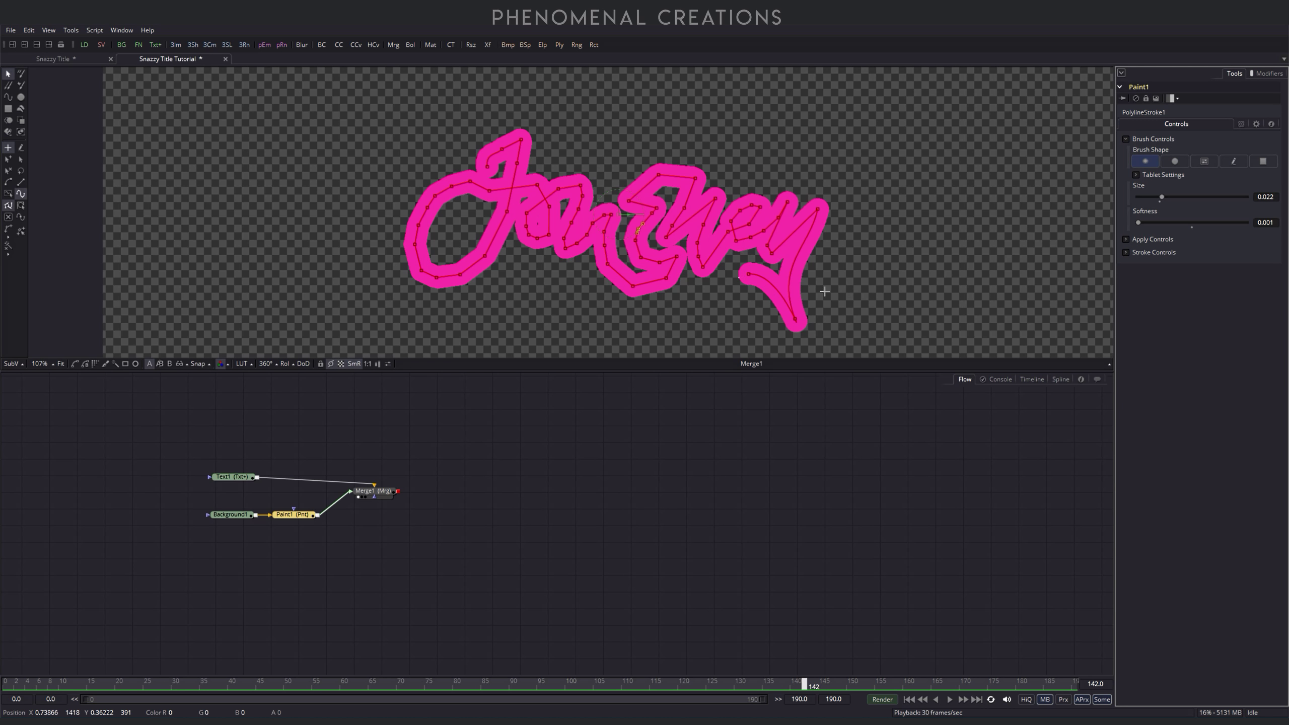
click(744, 275)
drag(745, 276, 744, 276)
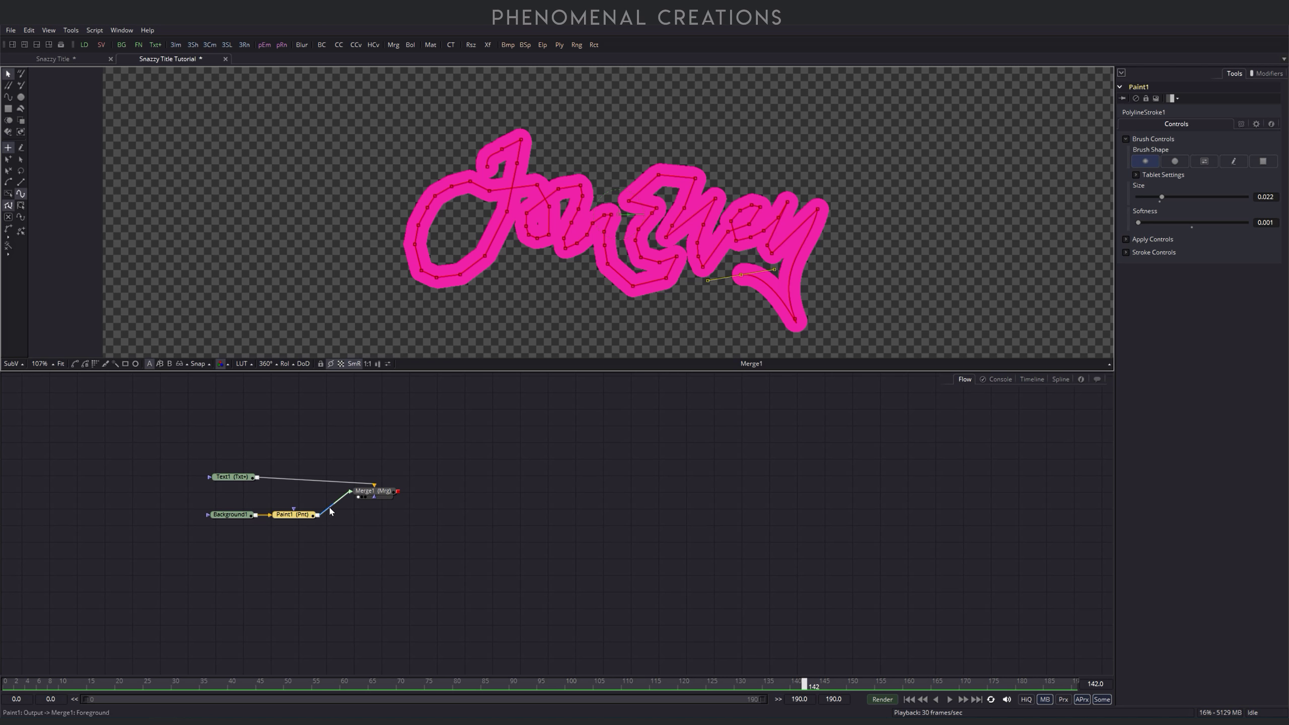
Step: Change the Paint1 stroke colour to white using the white custom swatch, then view Merge1
click(1126, 238)
click(1154, 319)
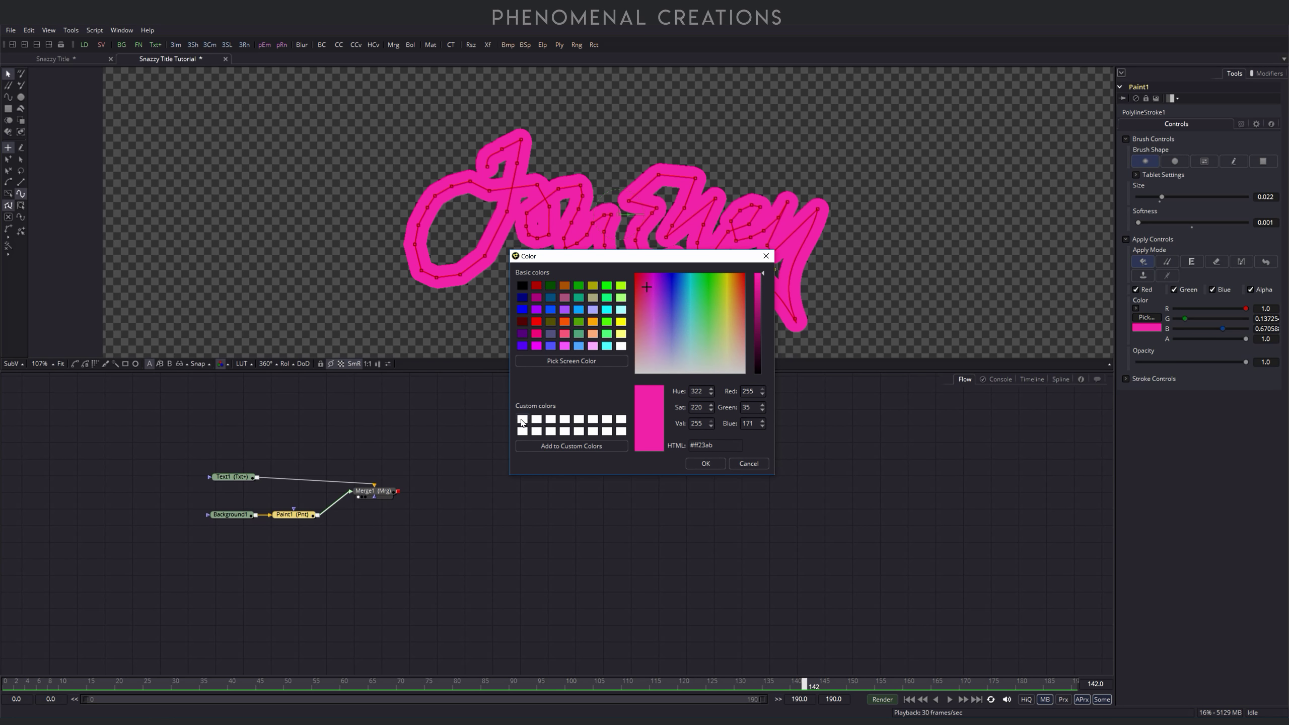
click(524, 421)
click(710, 461)
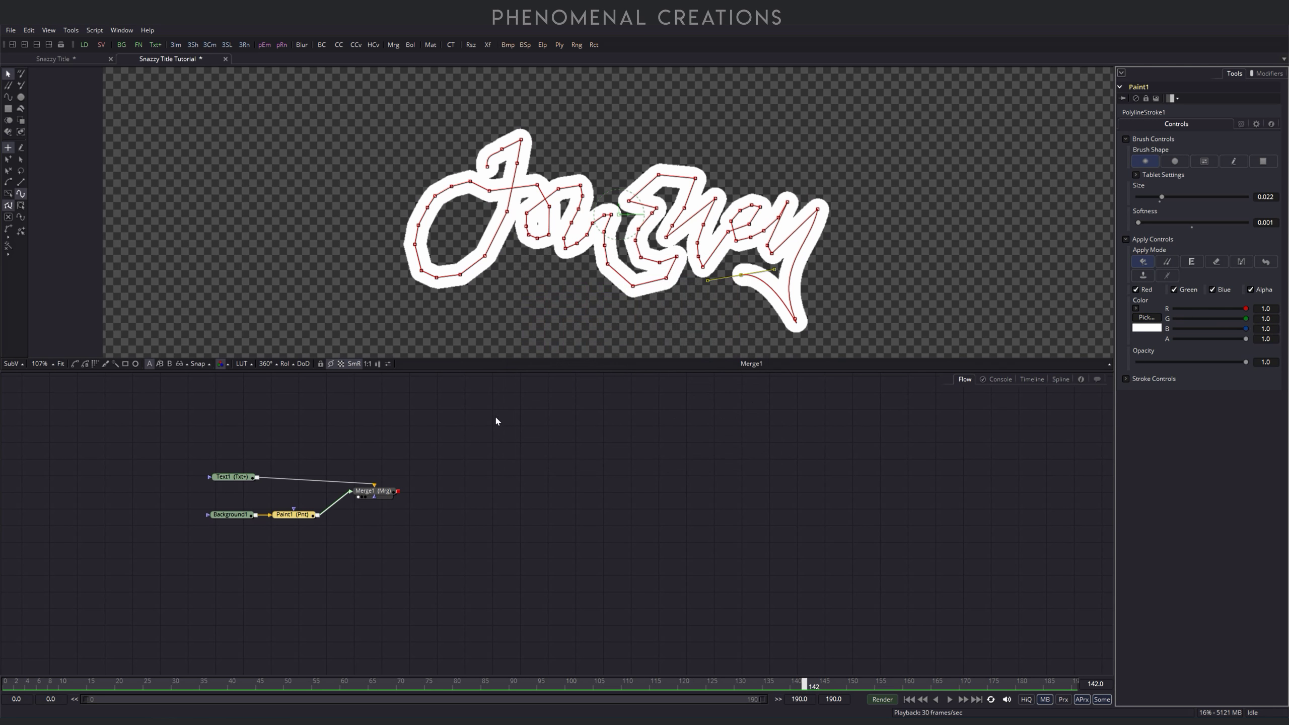
click(375, 491)
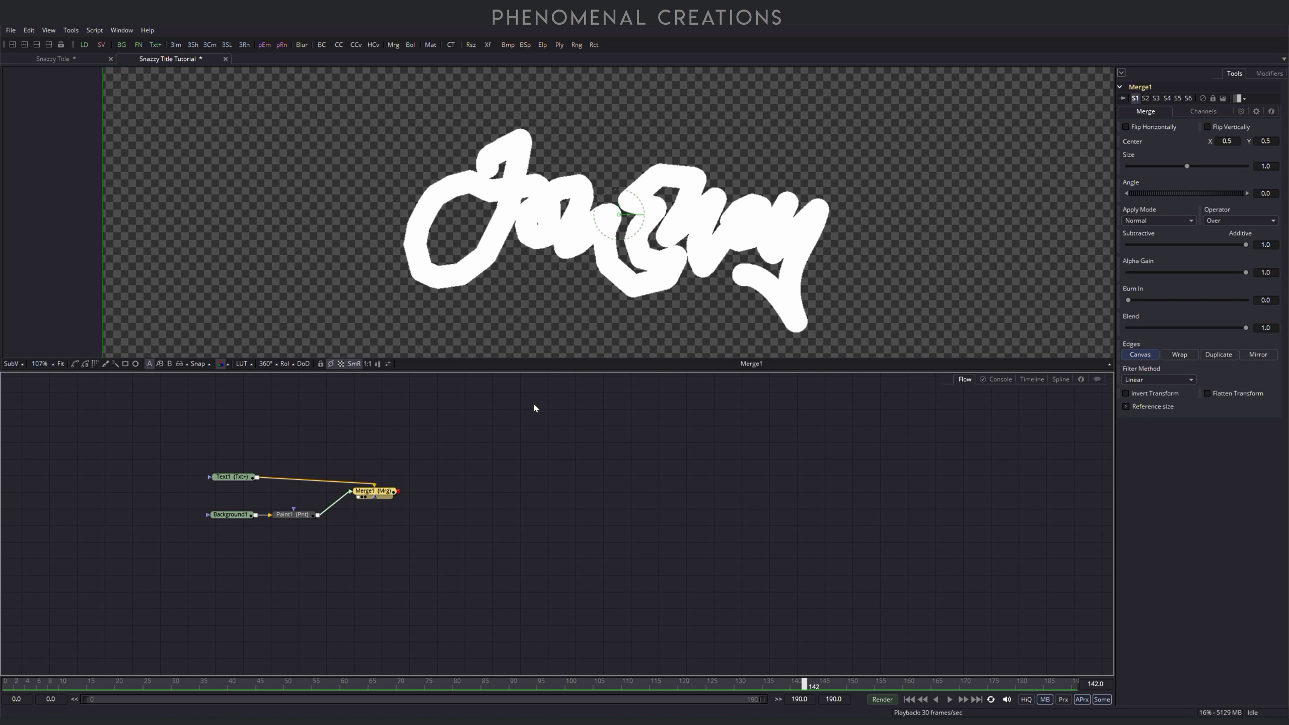
Step: Keyframe Paint1's Write On End at 1.0 near frame 100 so the stroke is complete
click(297, 515)
drag(465, 685, 568, 693)
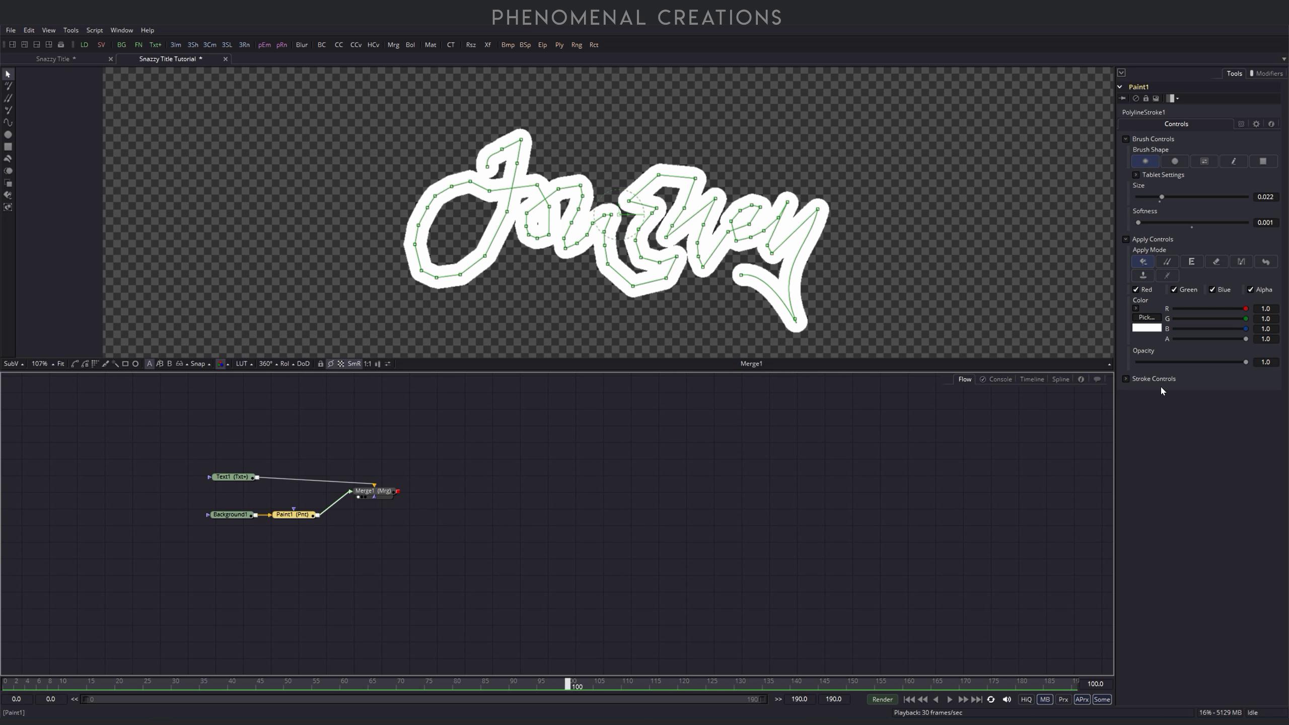
click(1126, 379)
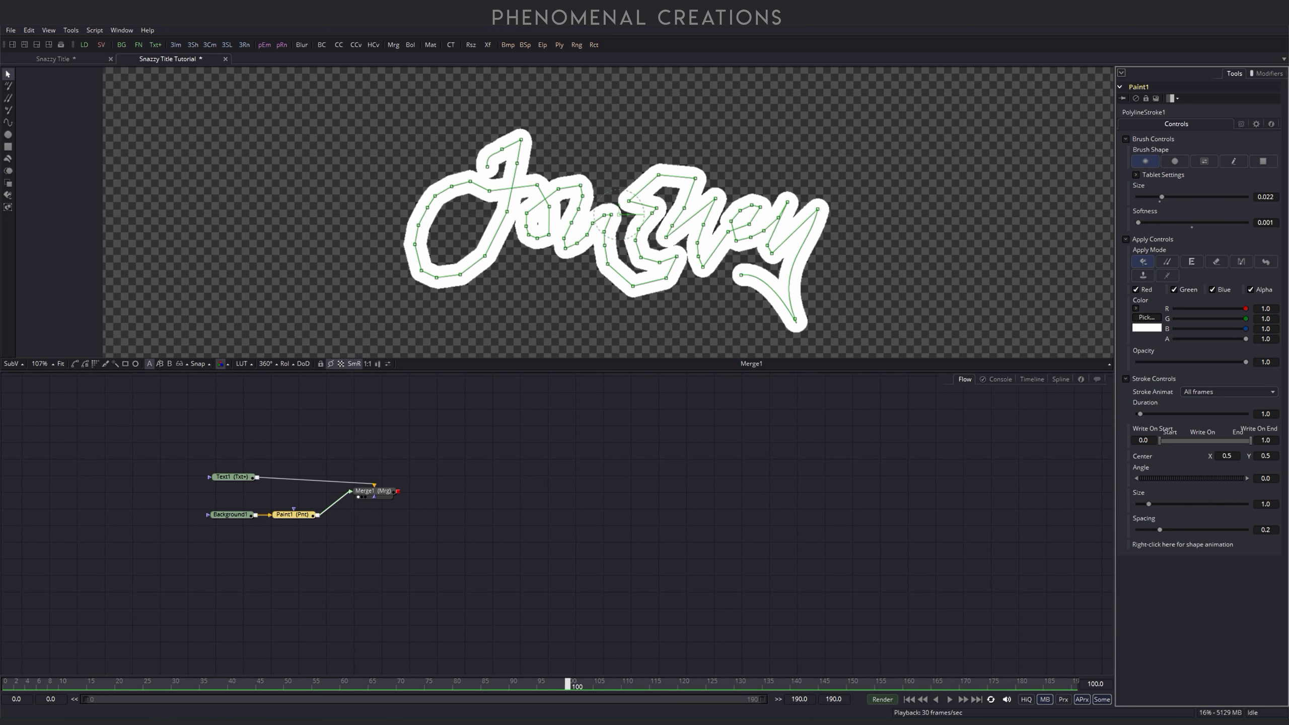
mouse_move(1251, 441)
mouse_down()
mouse_move(1172, 440)
mouse_move(1226, 440)
mouse_move(1207, 440)
mouse_up()
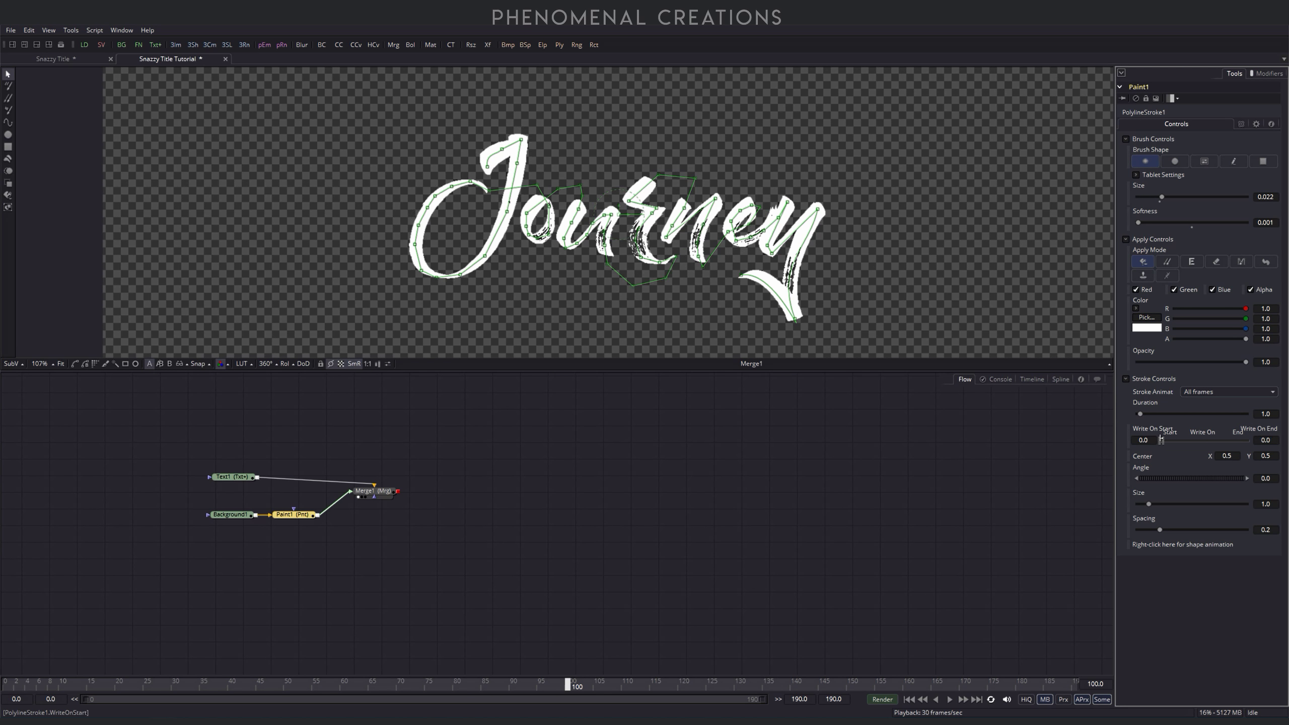
drag(1162, 440, 1273, 451)
right_click(1265, 440)
click(1206, 449)
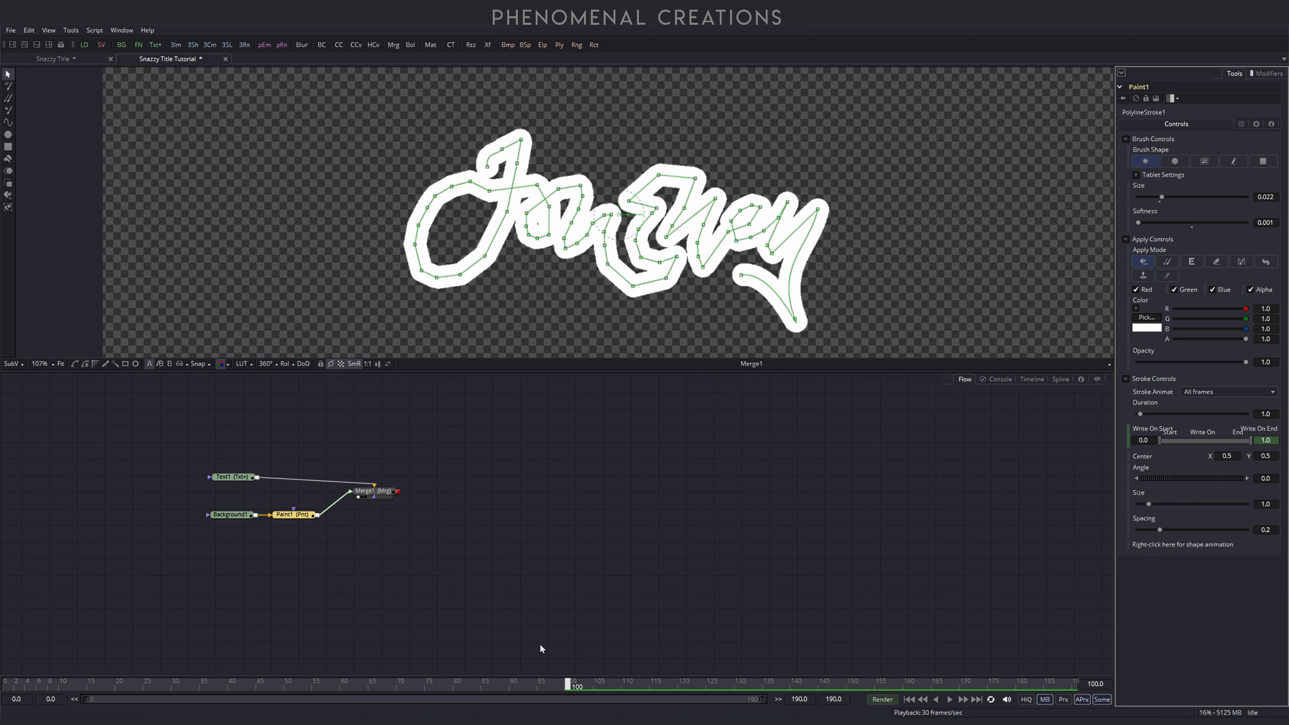
Step: Set Write On End to 0.0 at frame 0 and play back the stroke drawing on
drag(569, 691, 8, 683)
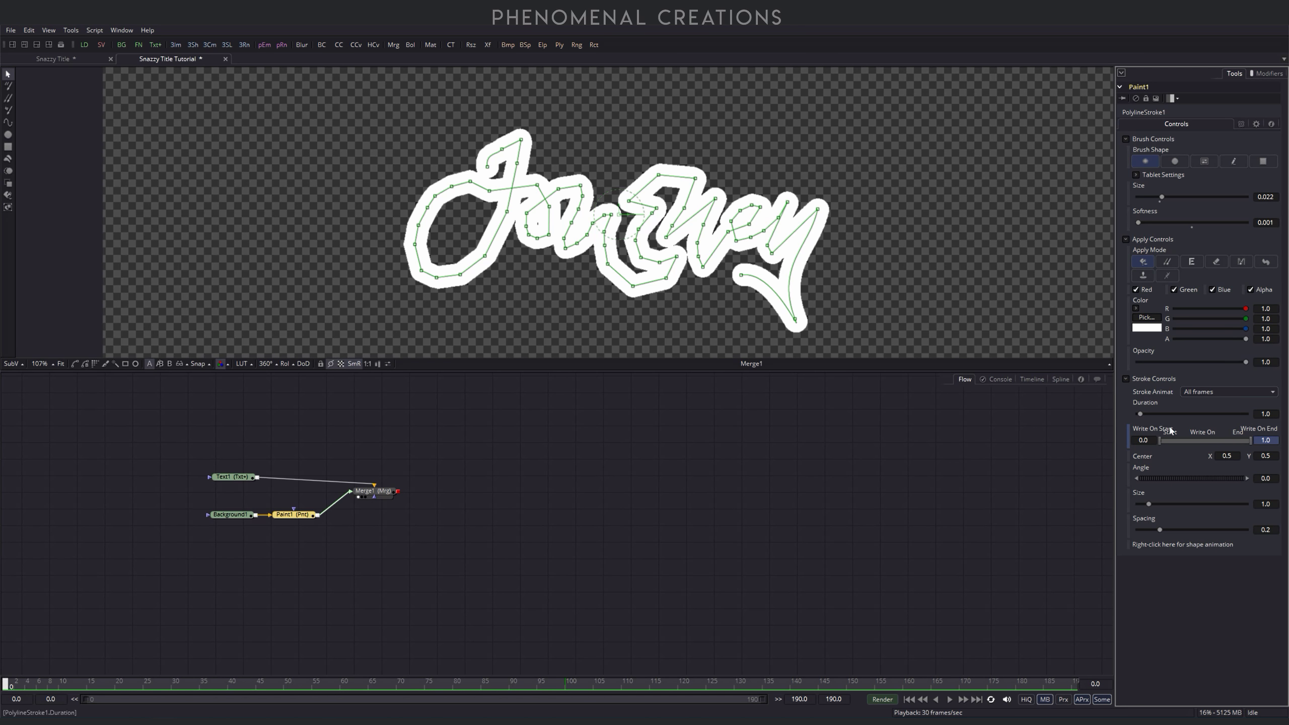
drag(1253, 441, 1162, 441)
key(space)
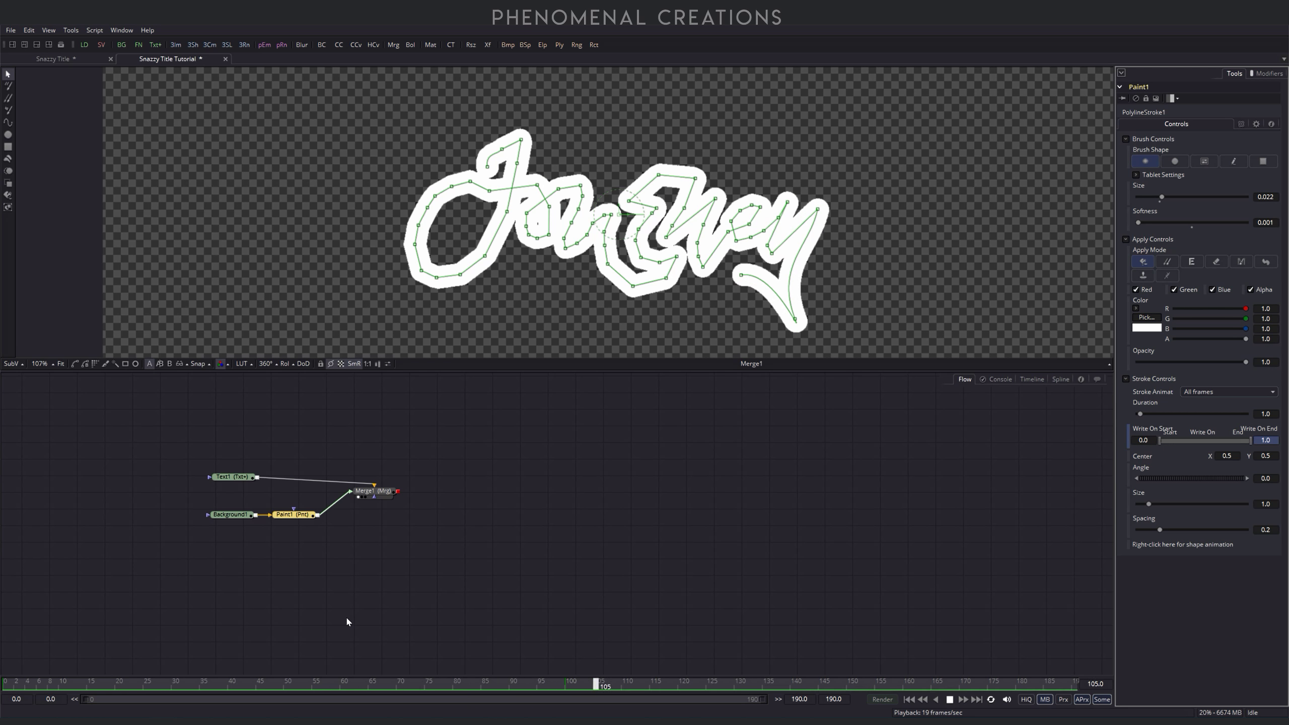
key(space)
drag(610, 687, 557, 685)
click(374, 492)
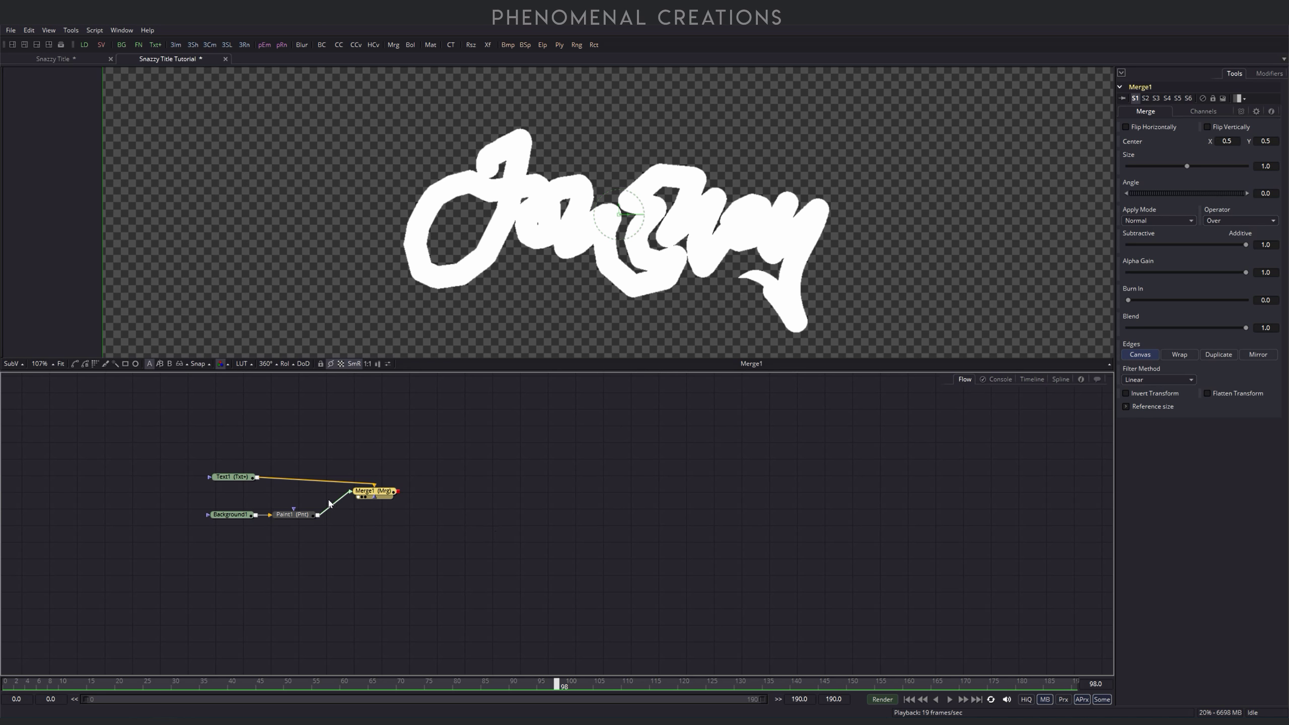
Step: Set Merge1's Operator to In and play from the start to preview the Journey reveal
click(1242, 222)
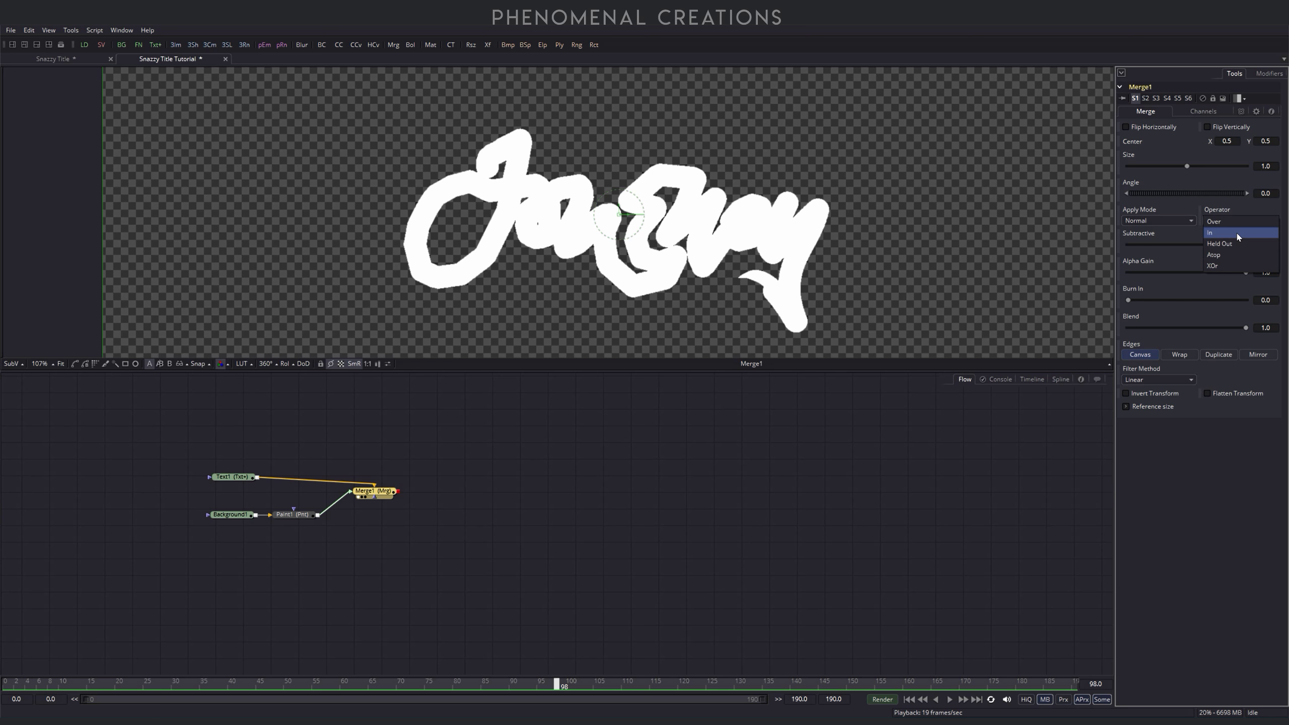
click(1238, 234)
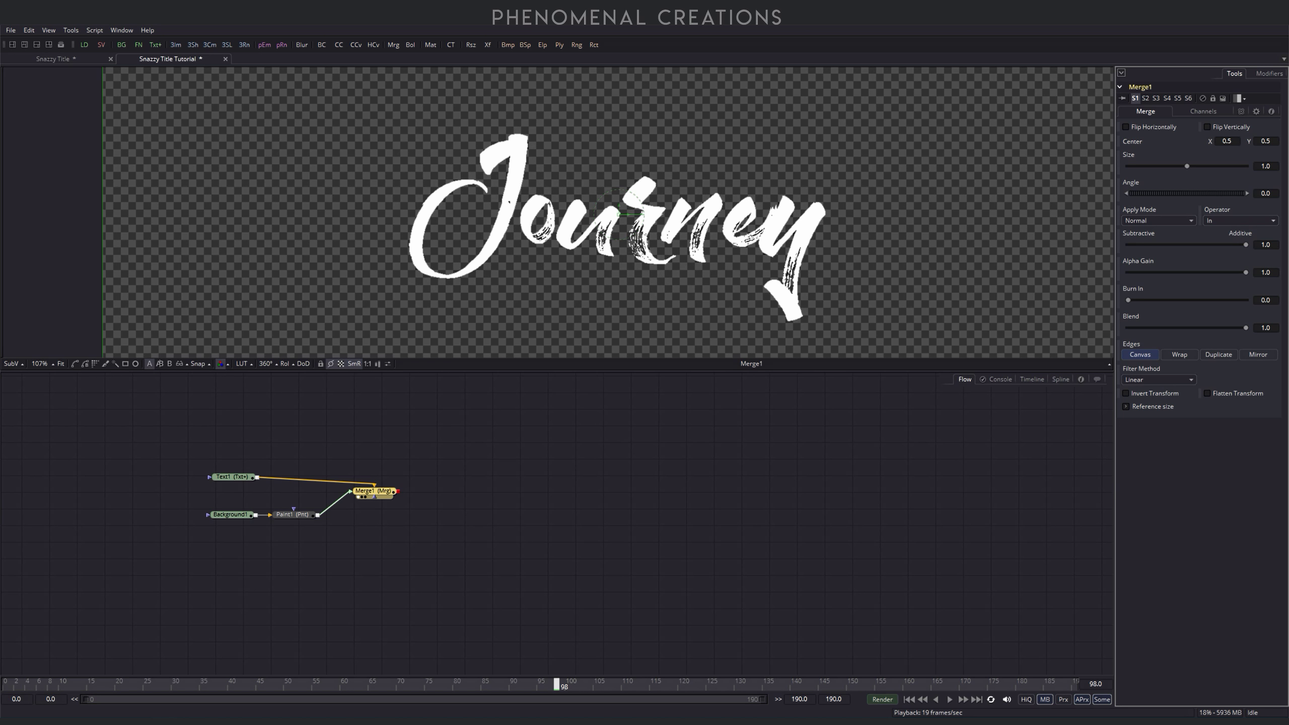
click(20, 688)
key(space)
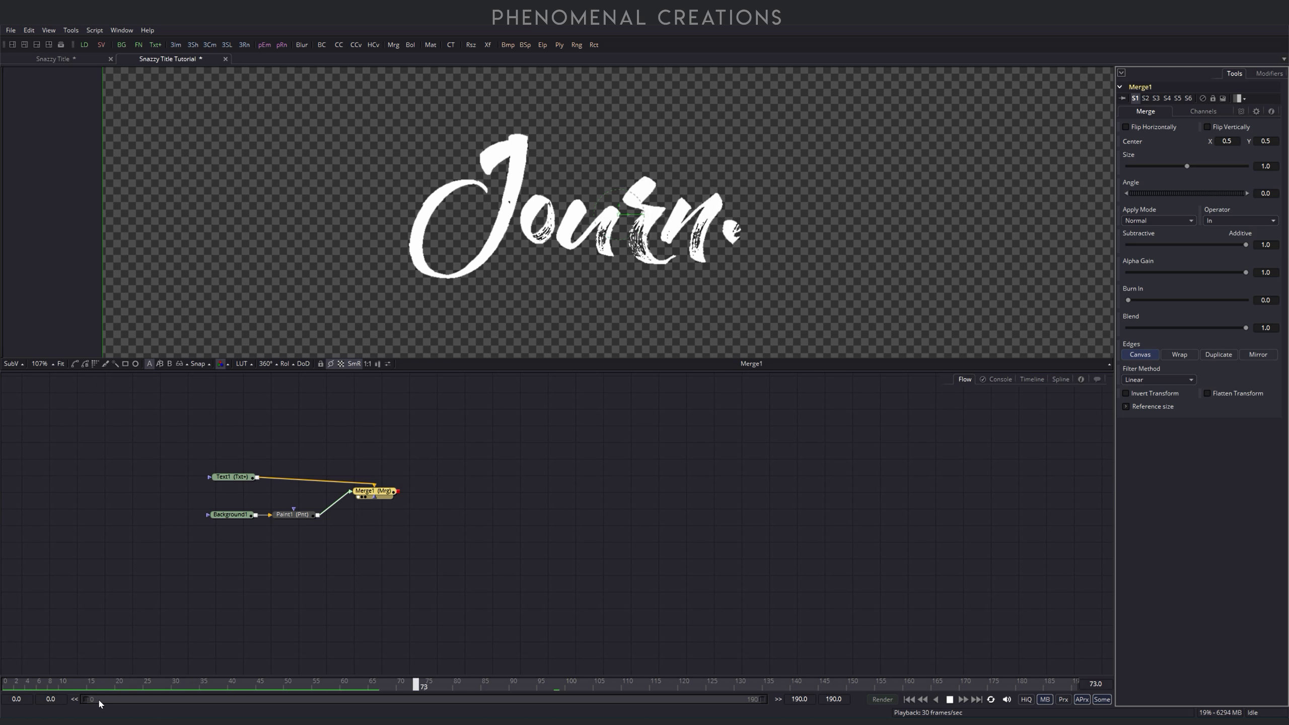
key(space)
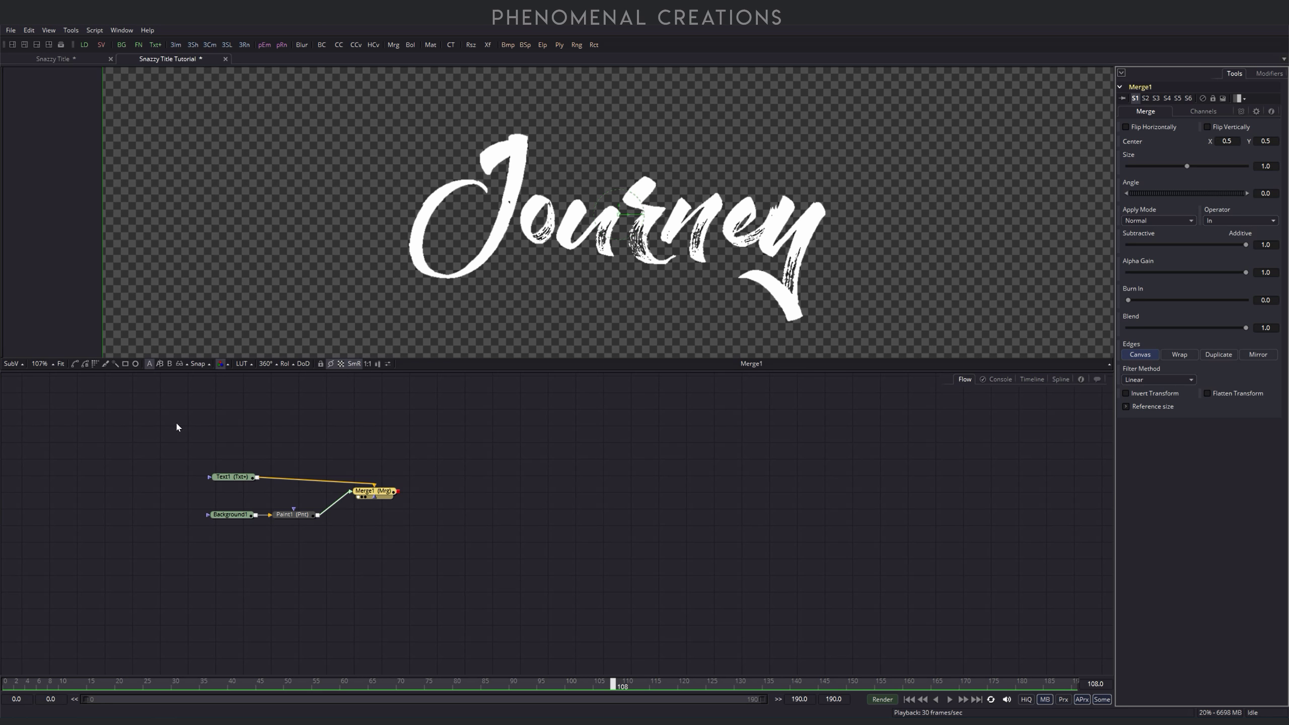
Step: Marquee-select the four flow nodes and shift them up-left
drag(173, 423, 395, 554)
mouse_move(378, 497)
mouse_down()
mouse_move(354, 459)
mouse_move(362, 466)
mouse_up()
click(406, 533)
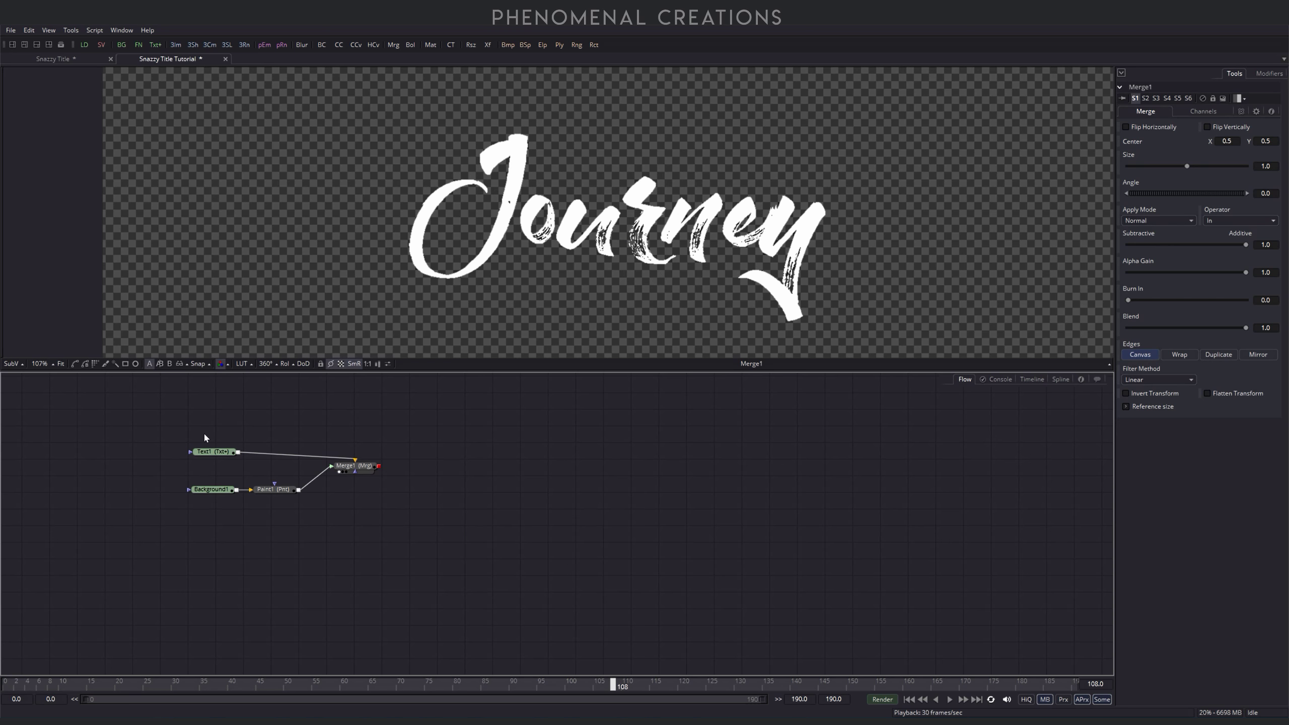
mouse_move(168, 413)
mouse_down()
mouse_move(459, 553)
mouse_move(444, 538)
mouse_up()
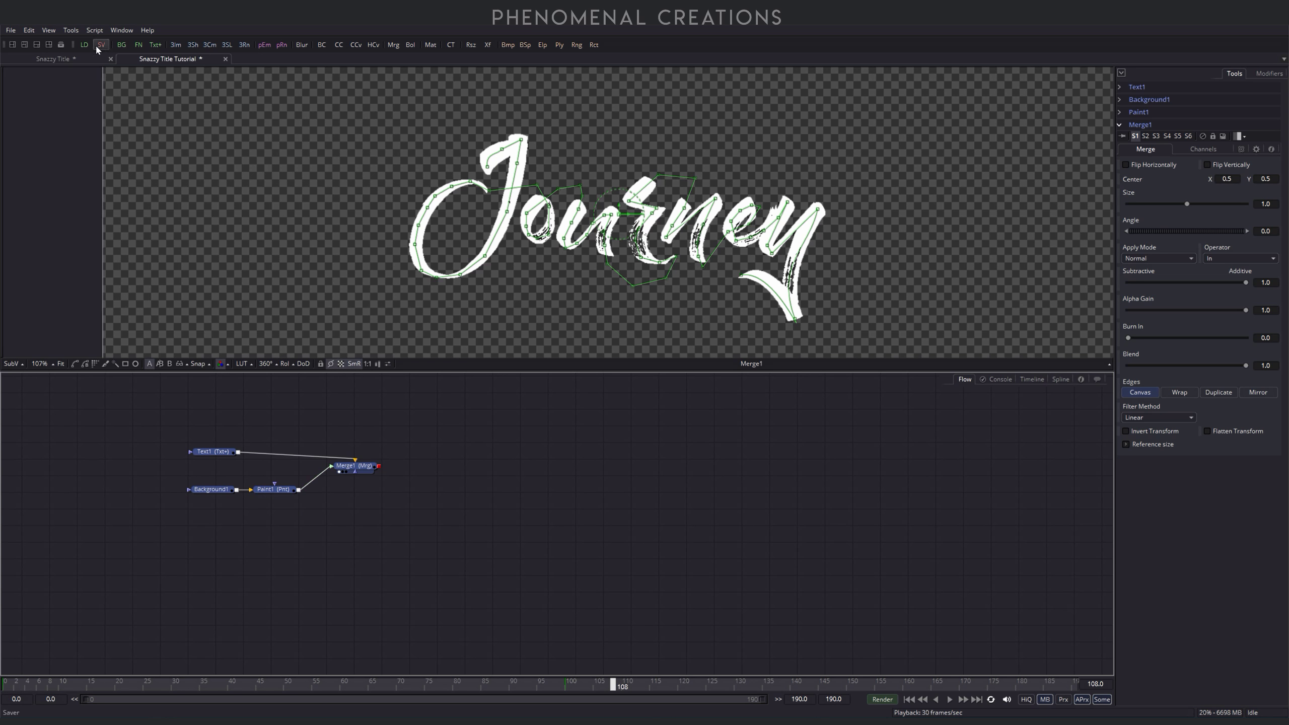
Step: Compare with the Snazzy Title comp, then split the tutorial comp into two viewers
click(53, 59)
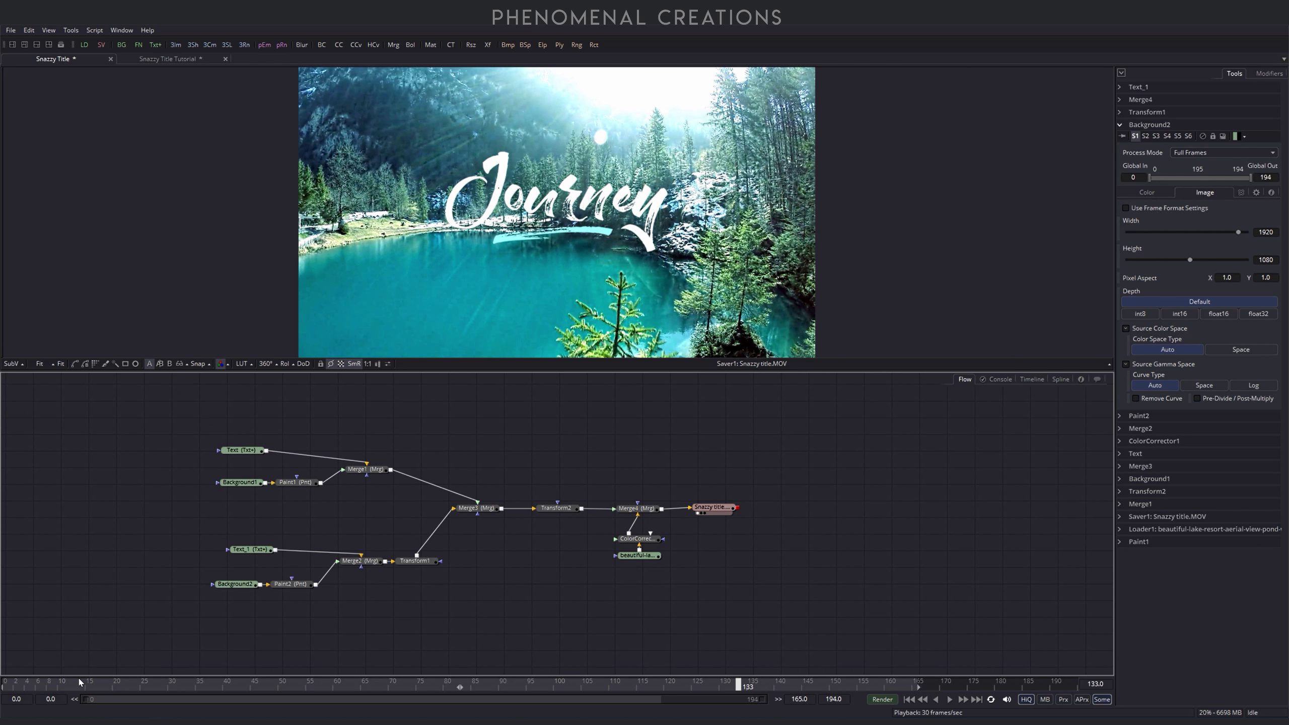
click(168, 58)
click(24, 45)
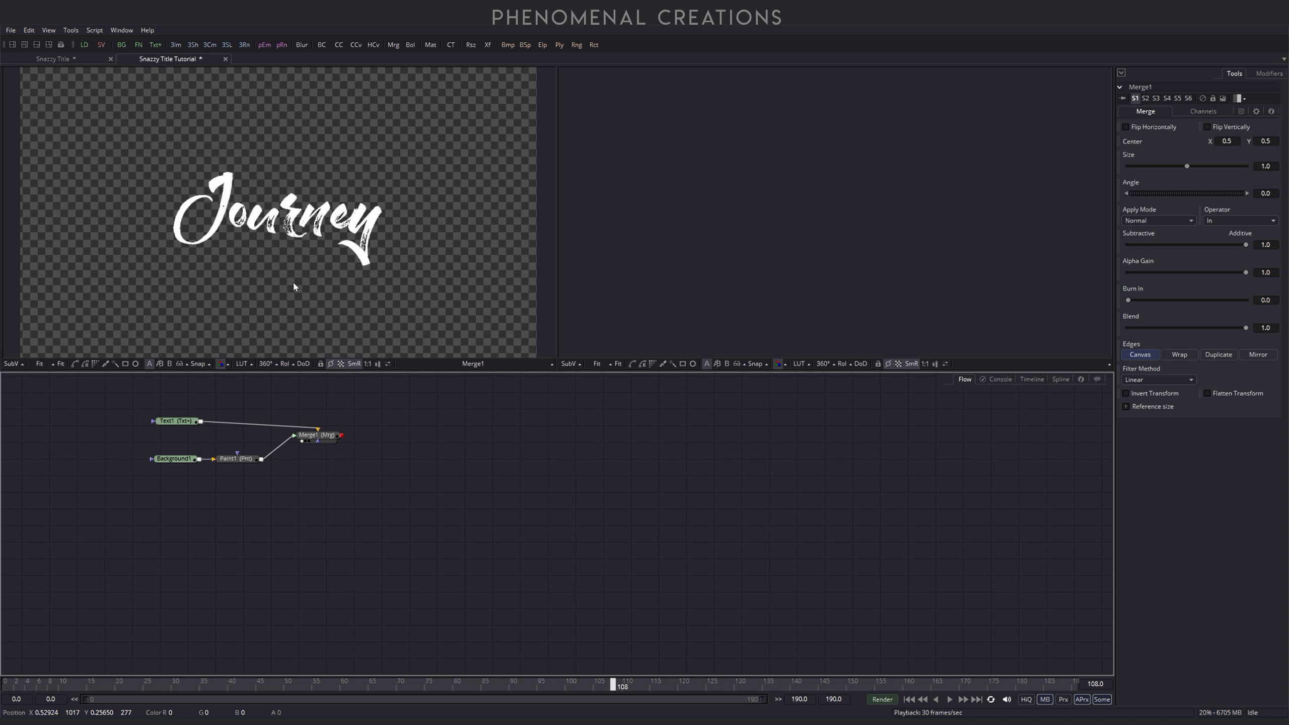
Step: Paste a Text1_1 copy of the Journey text node and show it in viewer 2
click(166, 421)
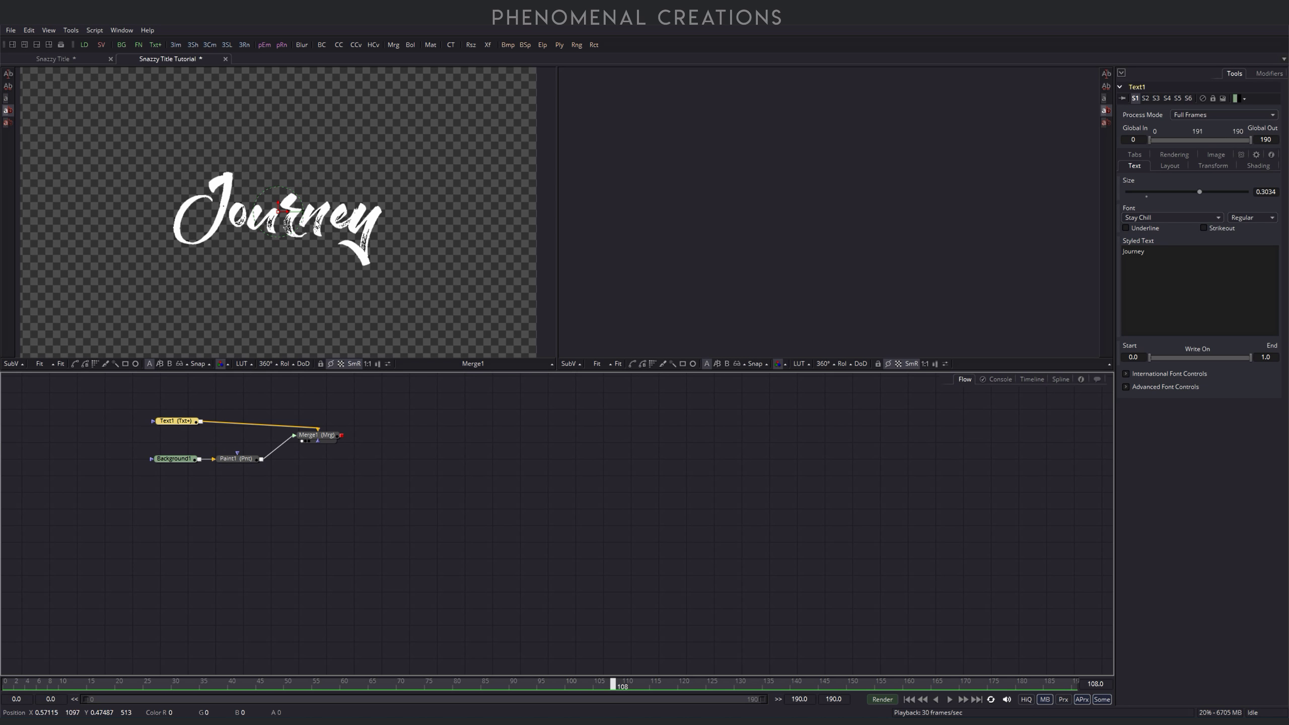
click(155, 542)
key(ctrl+v)
drag(158, 540, 178, 525)
key(2)
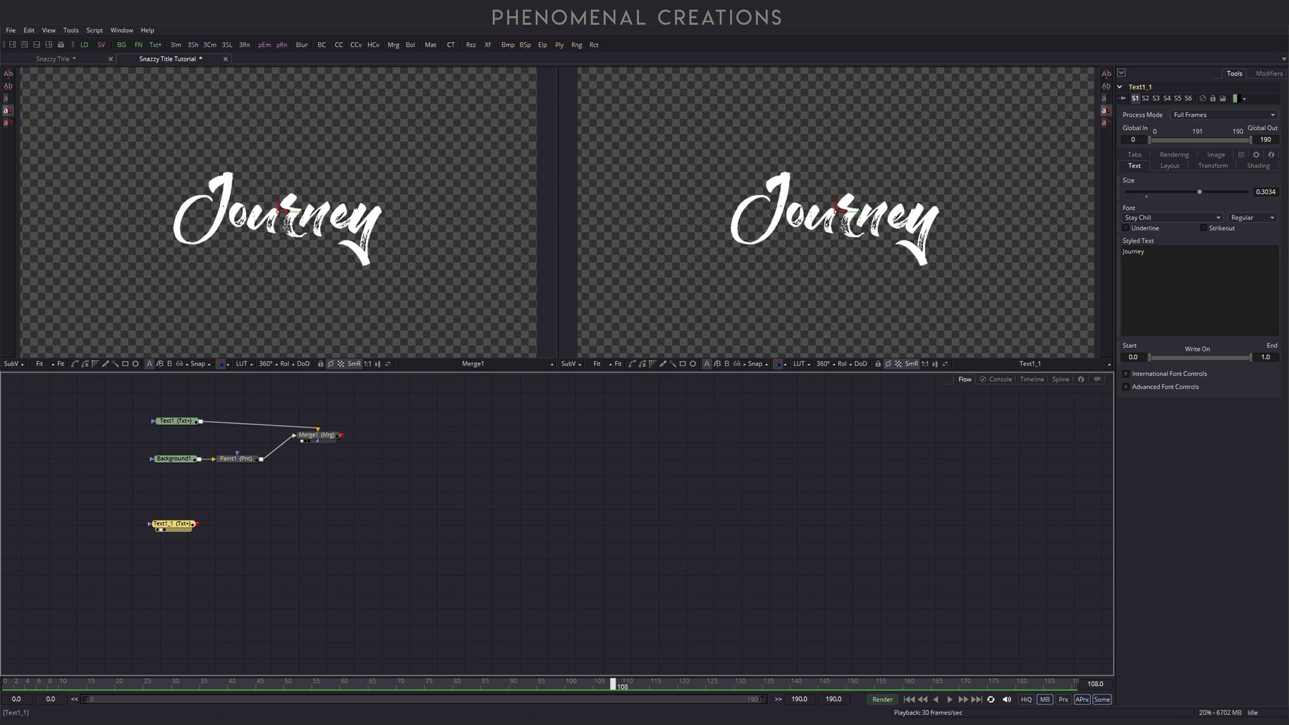
Step: Replace Text1_1's text with 'a' in Stay Chill Extra at size 0.3333
double_click(1143, 251)
click(1170, 219)
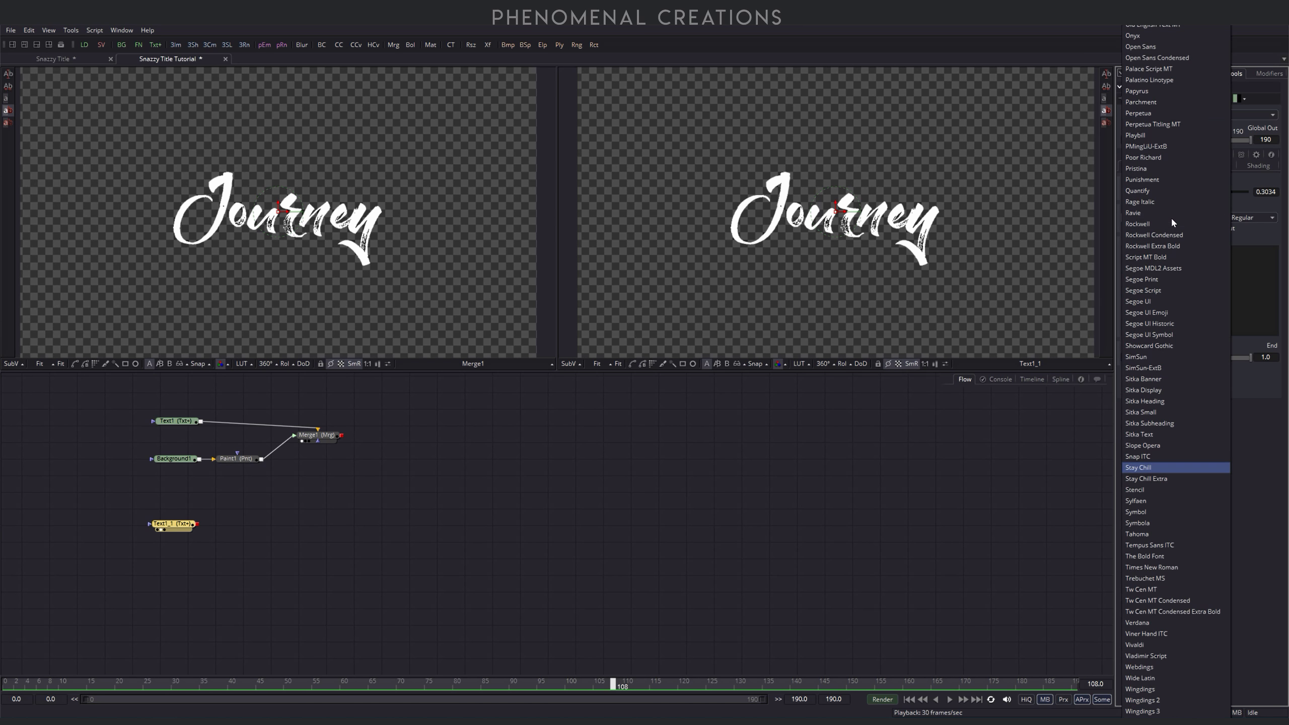
click(1165, 481)
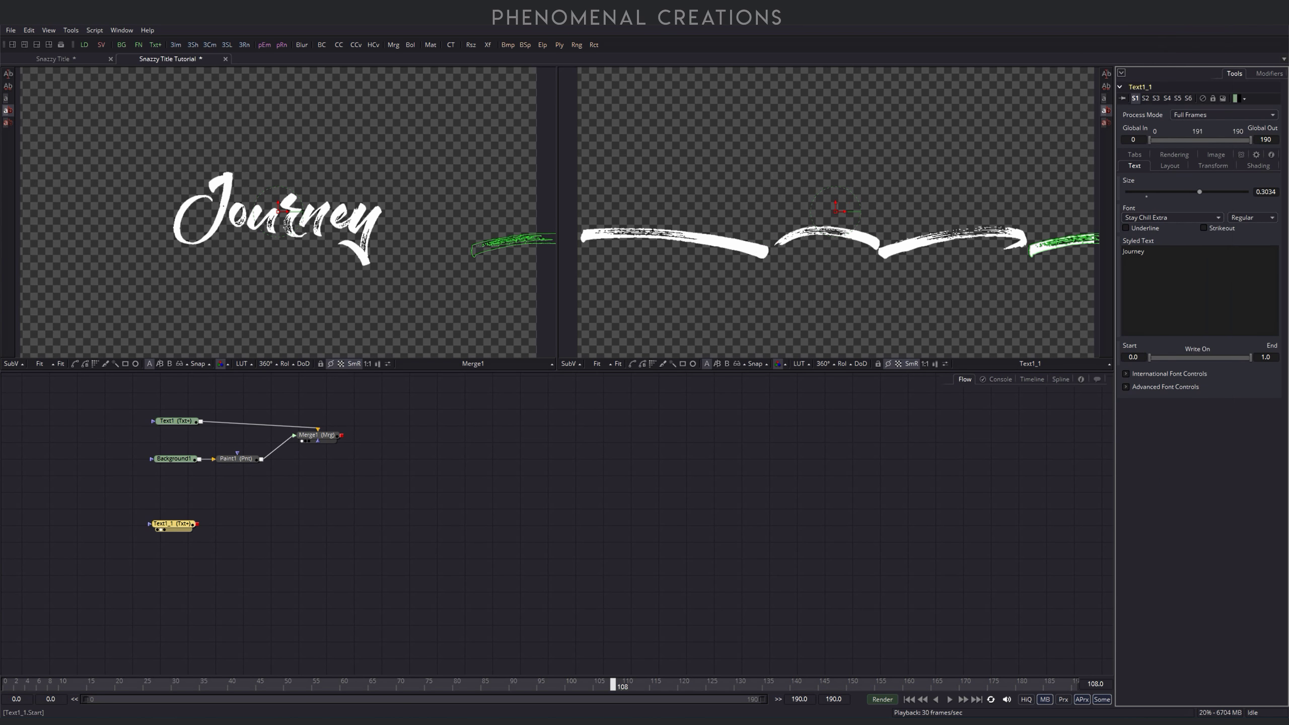
key(ctrl+a)
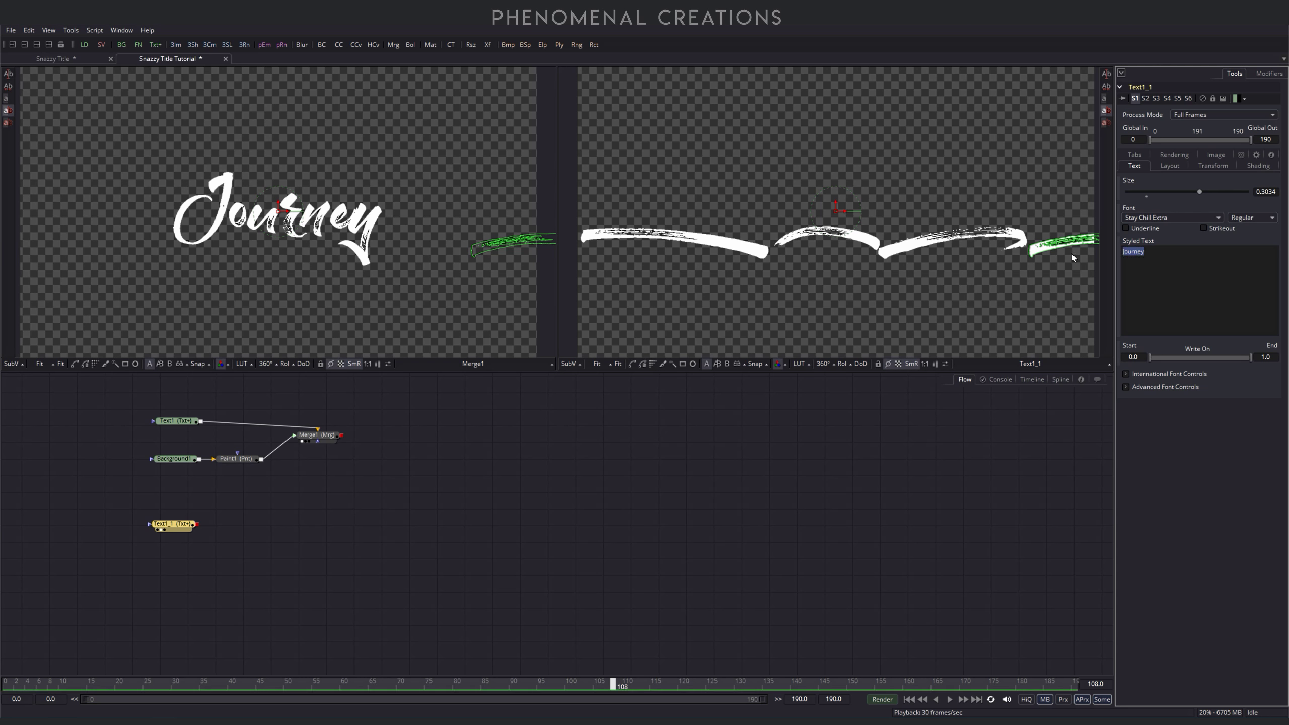
key(Delete)
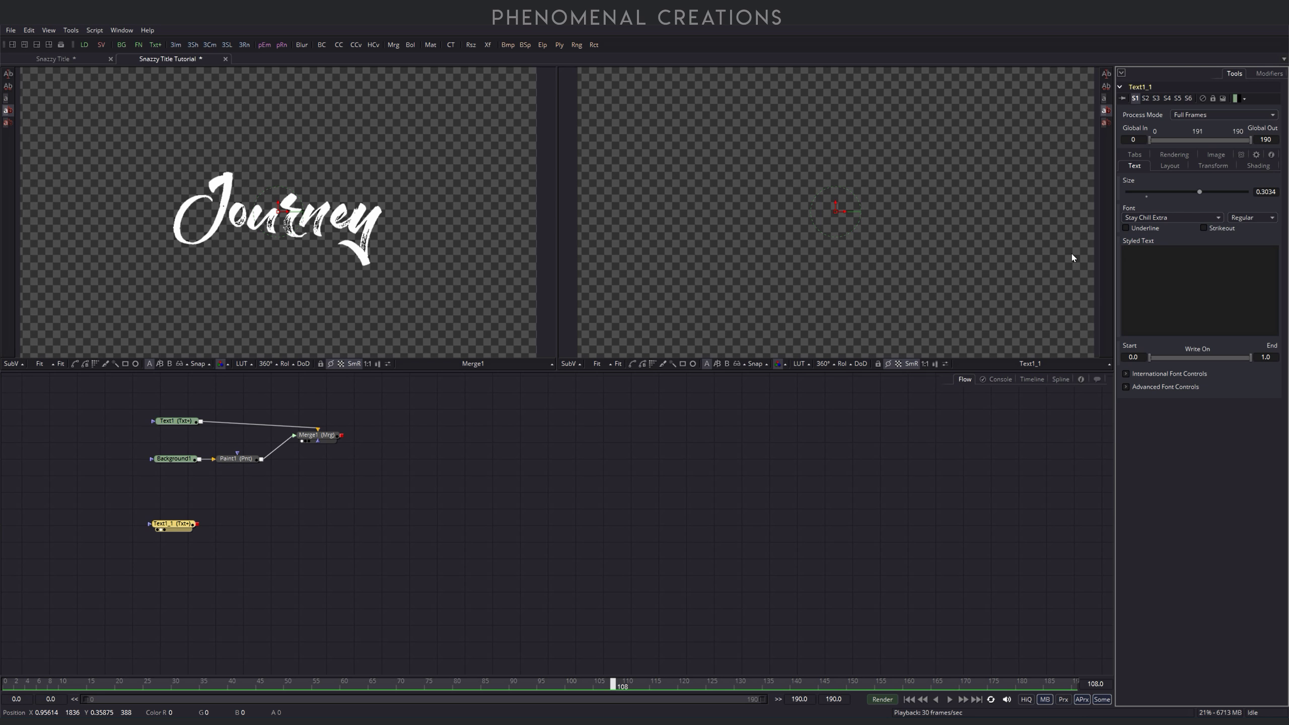
text(a)
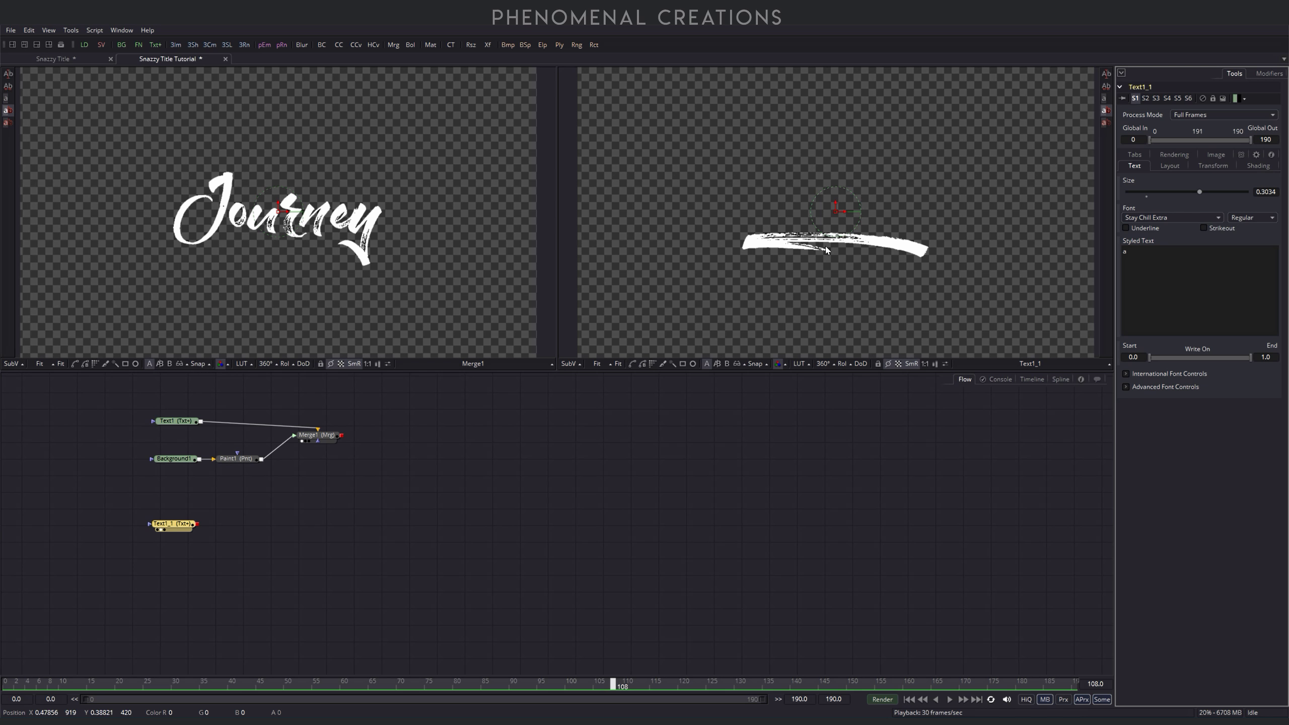
drag(1199, 191, 1207, 192)
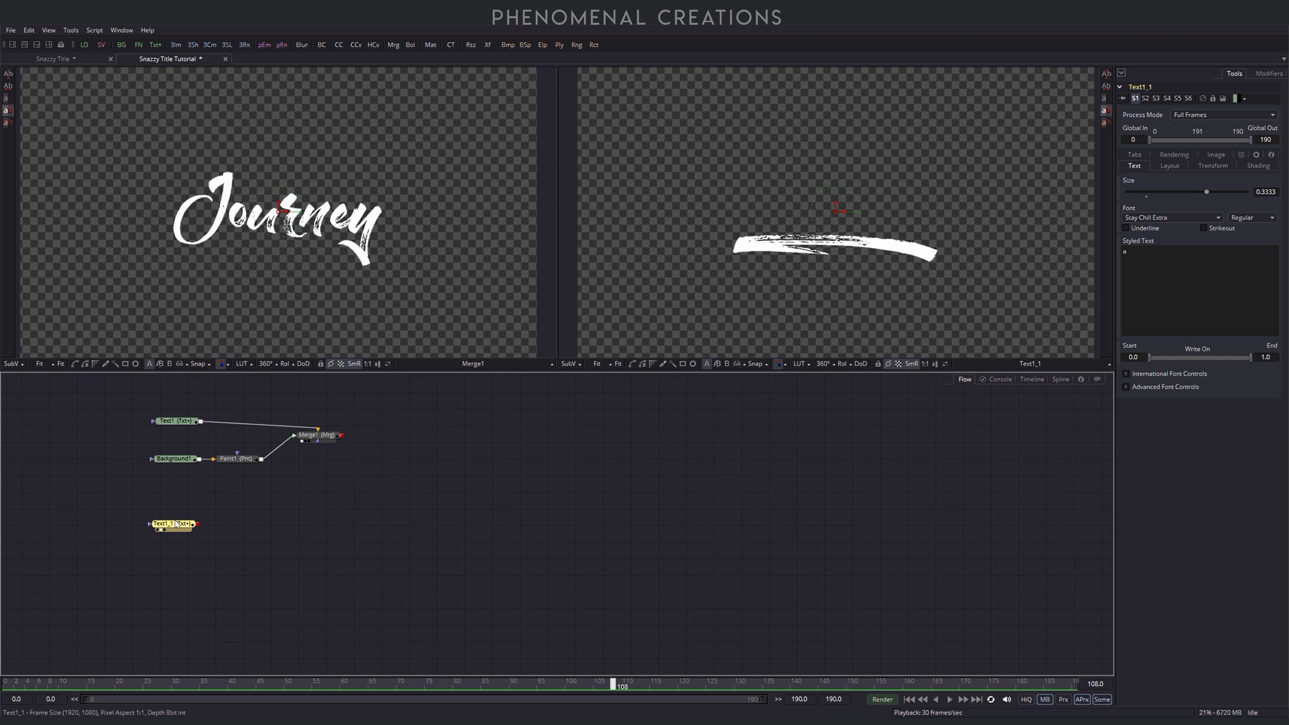
Step: Add a background below Text1_1 and paste Paint2 and Merge2 nodes after it
mouse_move(176, 526)
mouse_down()
mouse_move(174, 510)
mouse_move(178, 524)
mouse_up()
mouse_move(122, 45)
mouse_down()
mouse_move(173, 558)
mouse_move(321, 524)
mouse_up()
key(ctrl+v)
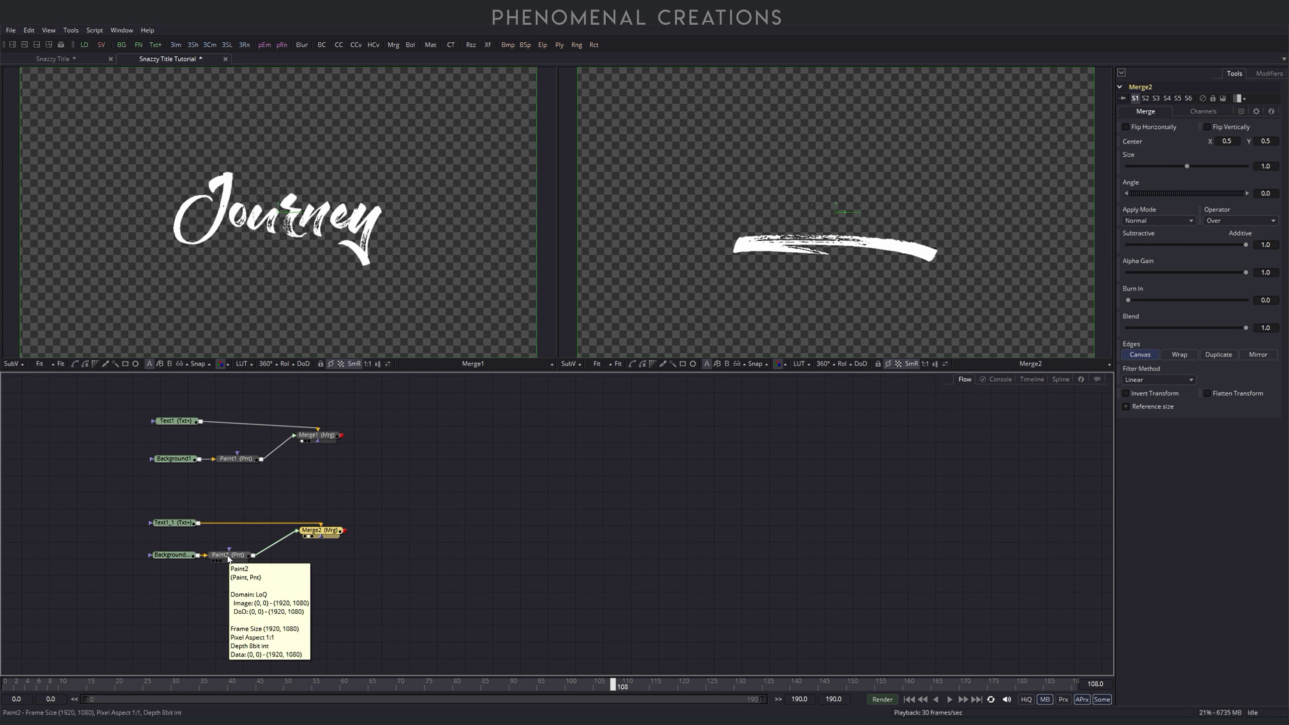
Step: Give the Paint2 polyline stroke brush size 0.043 and softness 0.001
key(2)
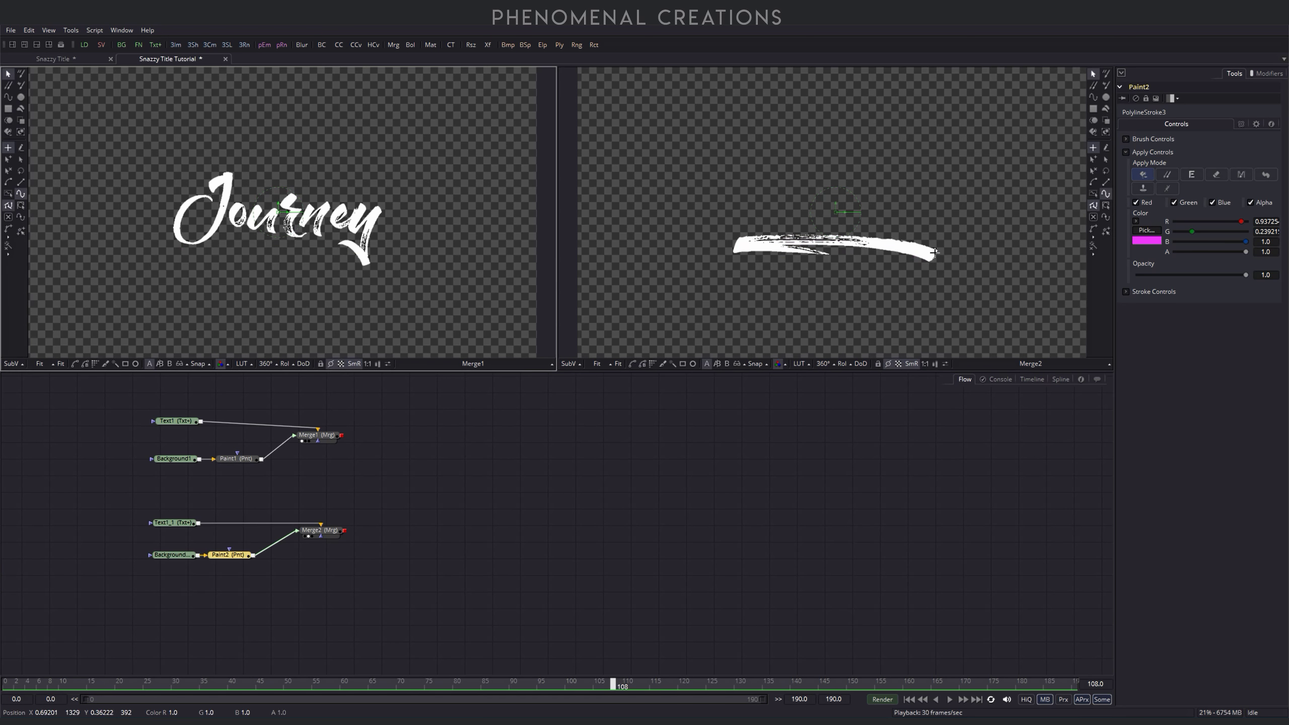
click(1153, 138)
drag(1163, 196, 1185, 196)
drag(1192, 223, 1138, 222)
Step: Preview shortening Paint2's Write On End while scrubbing around frames 74-86
click(1126, 252)
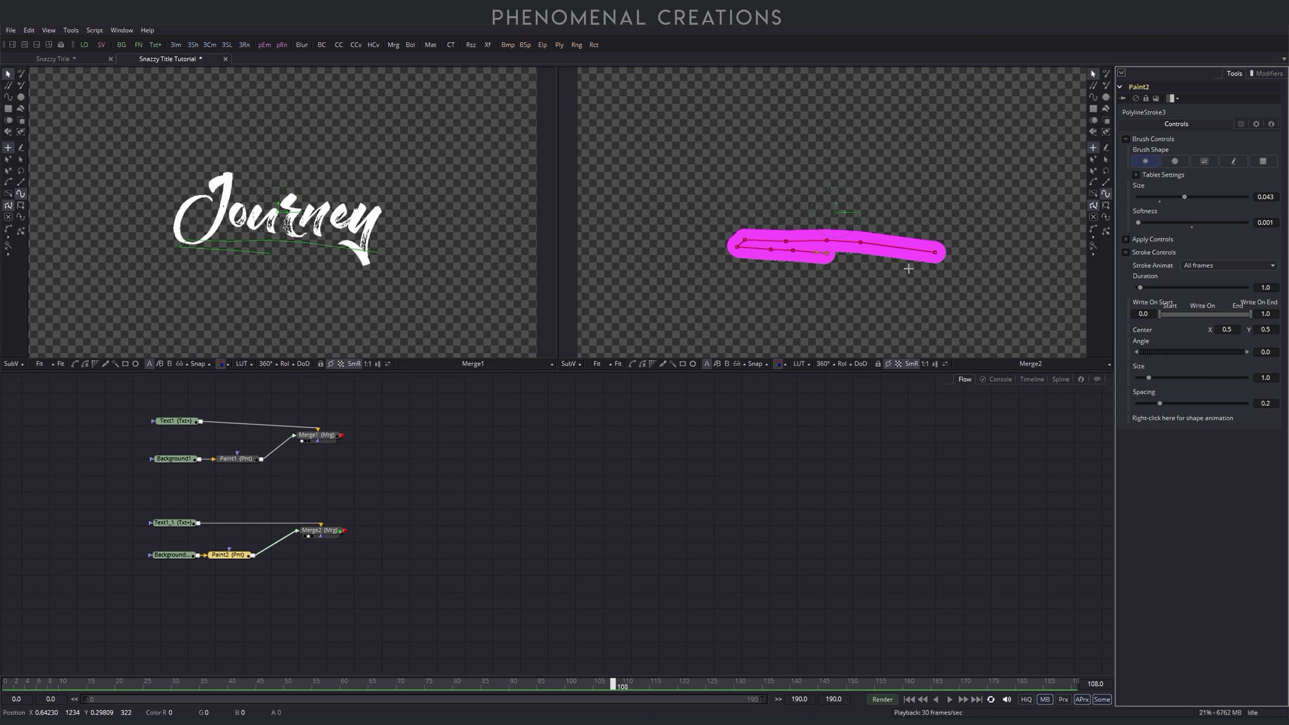
mouse_move(1247, 312)
mouse_down()
mouse_move(1181, 314)
mouse_move(1251, 314)
mouse_up()
drag(619, 682, 444, 684)
click(423, 683)
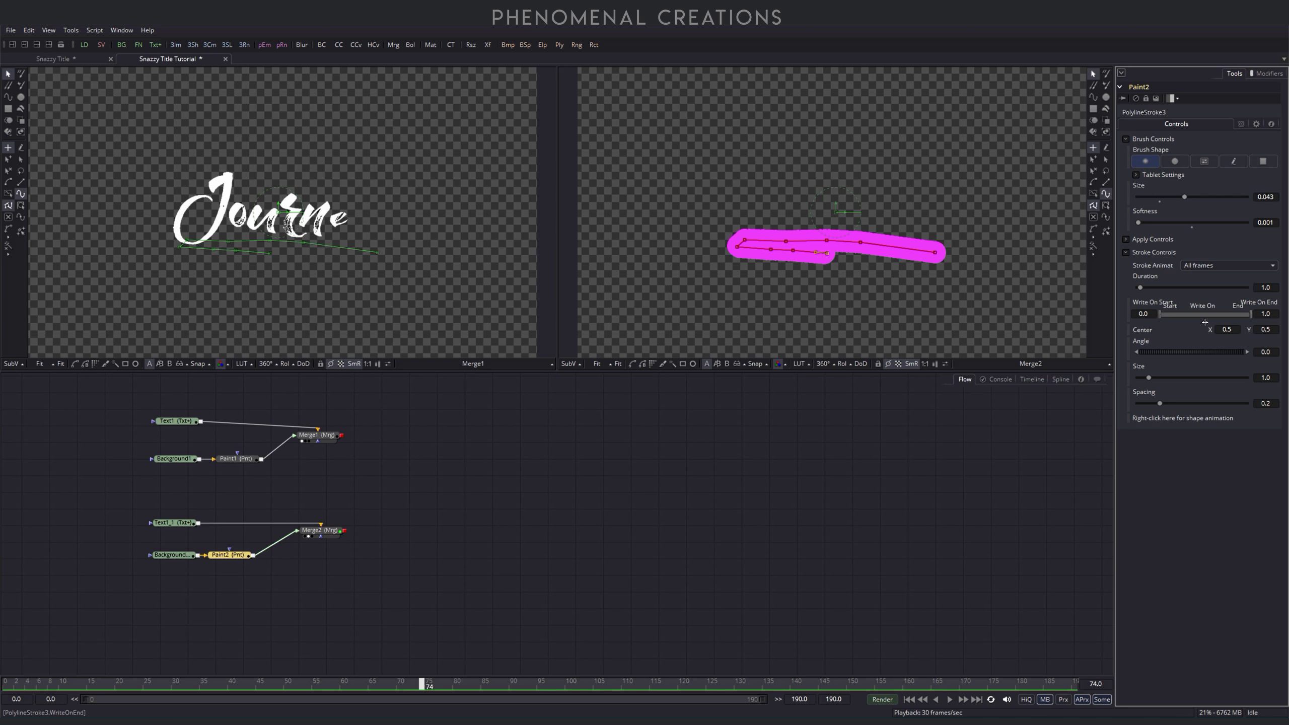
mouse_move(1249, 315)
mouse_down()
mouse_move(1225, 318)
mouse_move(1252, 316)
mouse_up()
drag(420, 683, 569, 660)
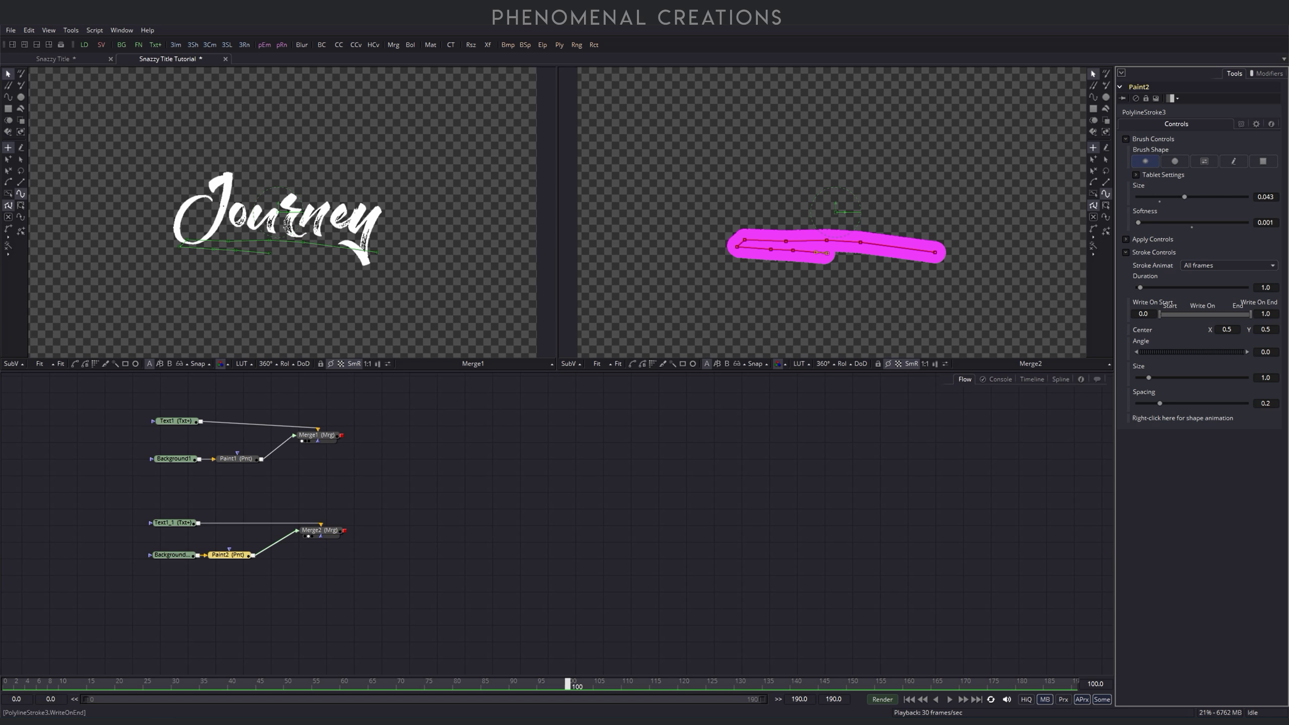
Step: Keyframe Write On End at 0 on frame 81 and 1 on frame 121
right_click(1266, 308)
click(1208, 351)
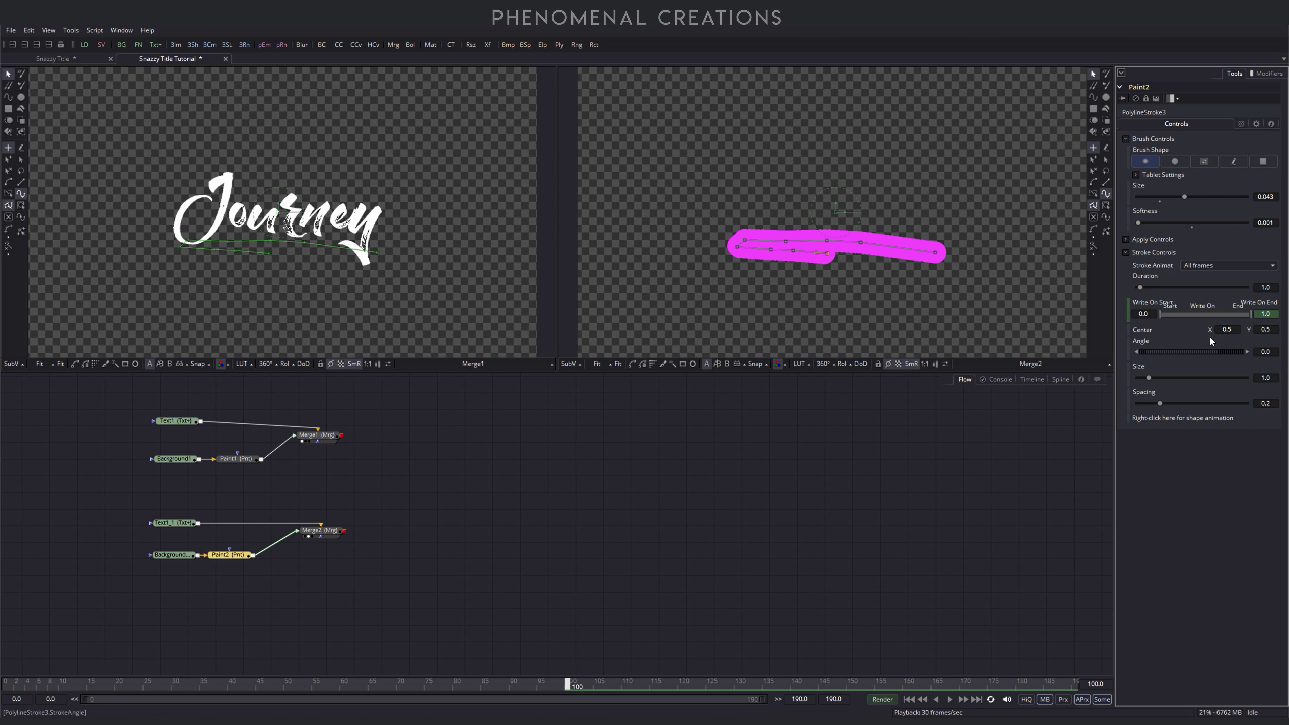
drag(1255, 319, 1132, 320)
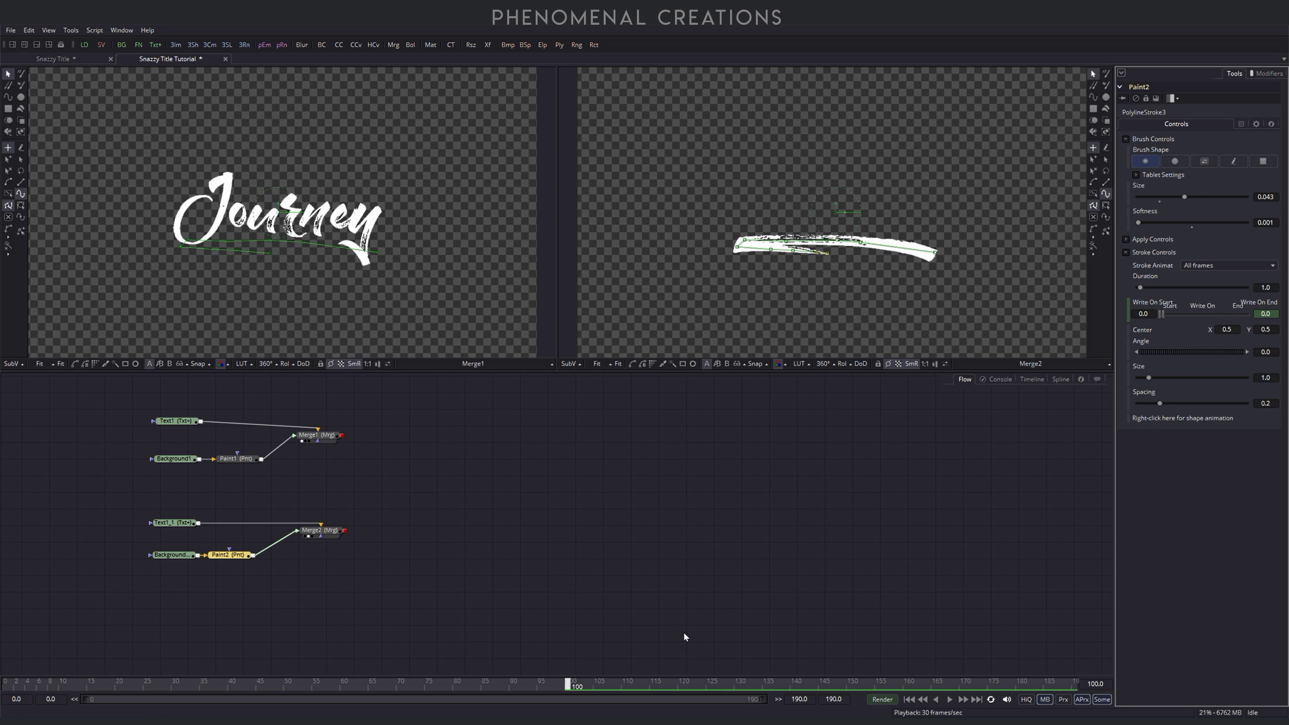
drag(565, 689, 688, 688)
drag(1162, 314, 1279, 314)
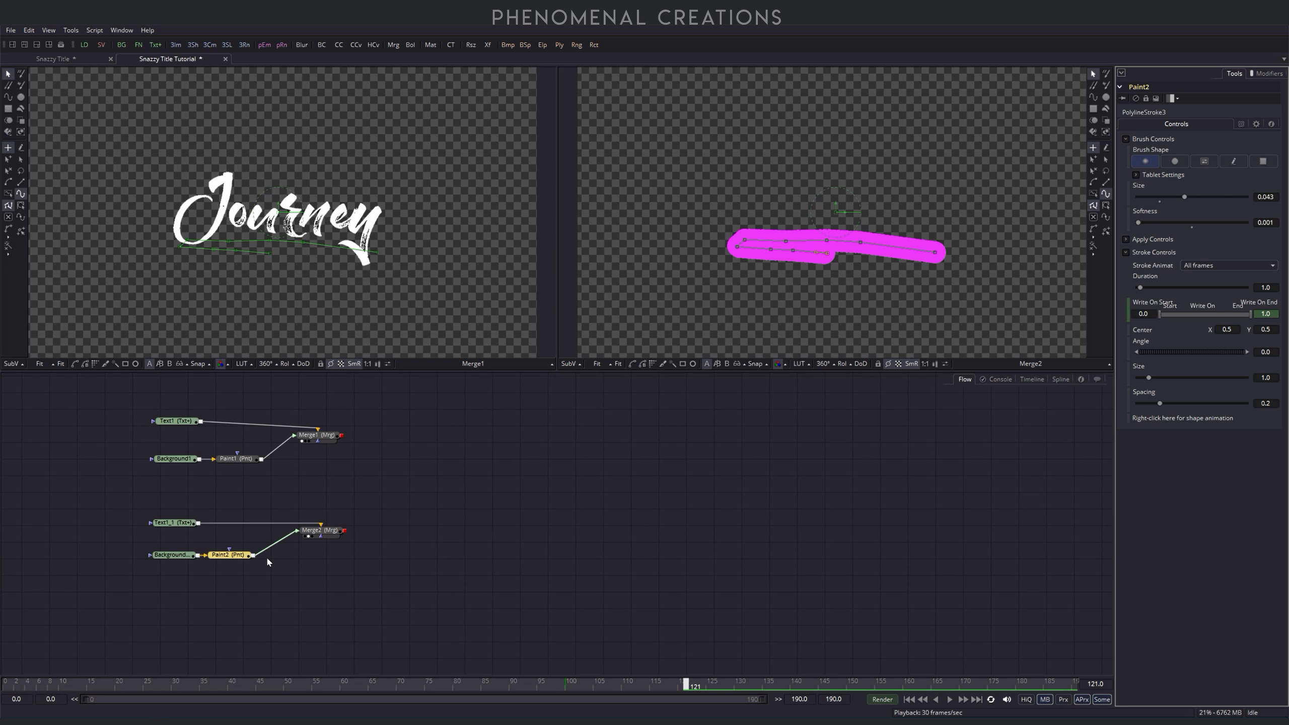
Step: Make the Paint2 stroke colour white
click(1126, 240)
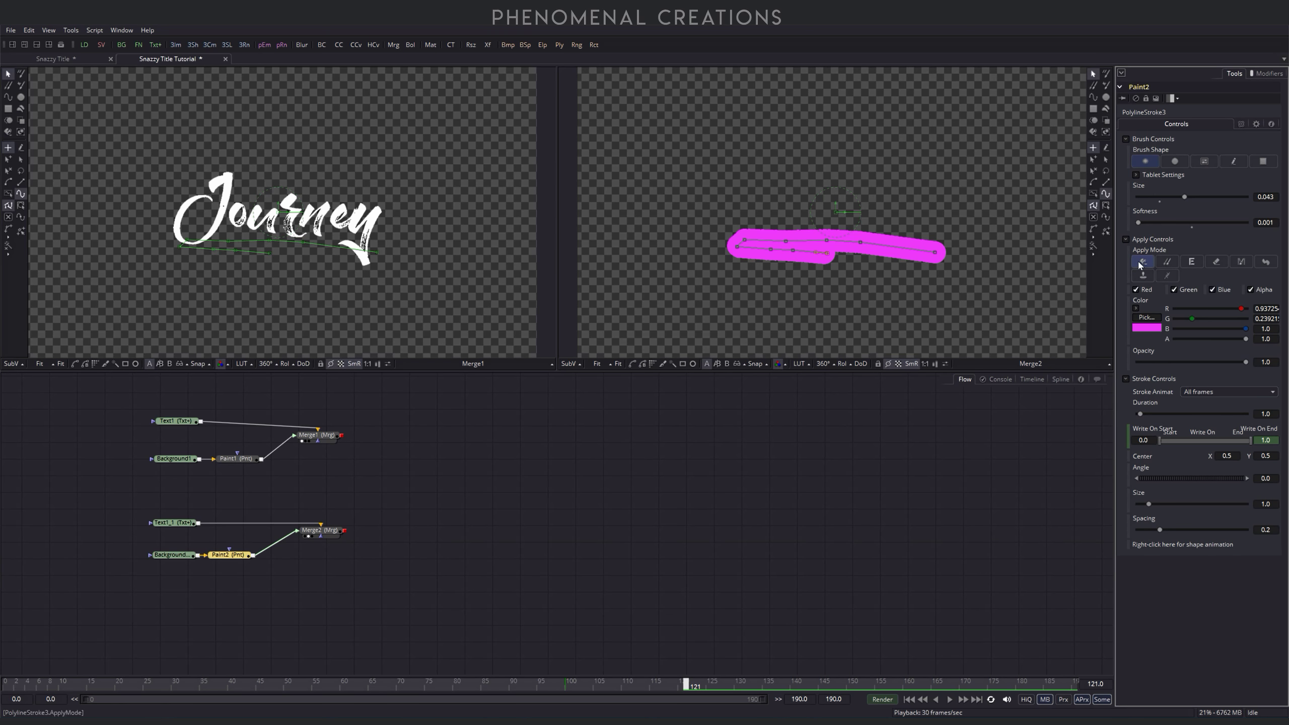
click(1156, 320)
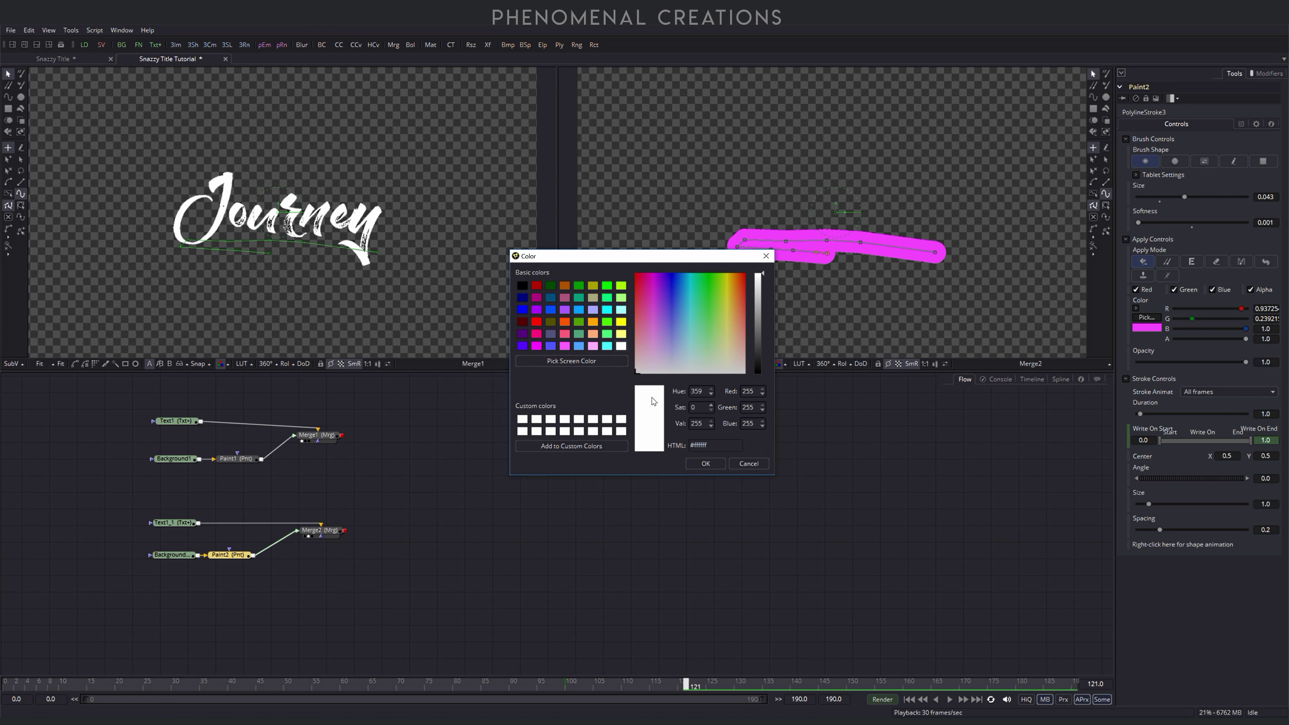
click(706, 463)
Step: Set Merge2's Operator to In and play the underline reveal
click(320, 530)
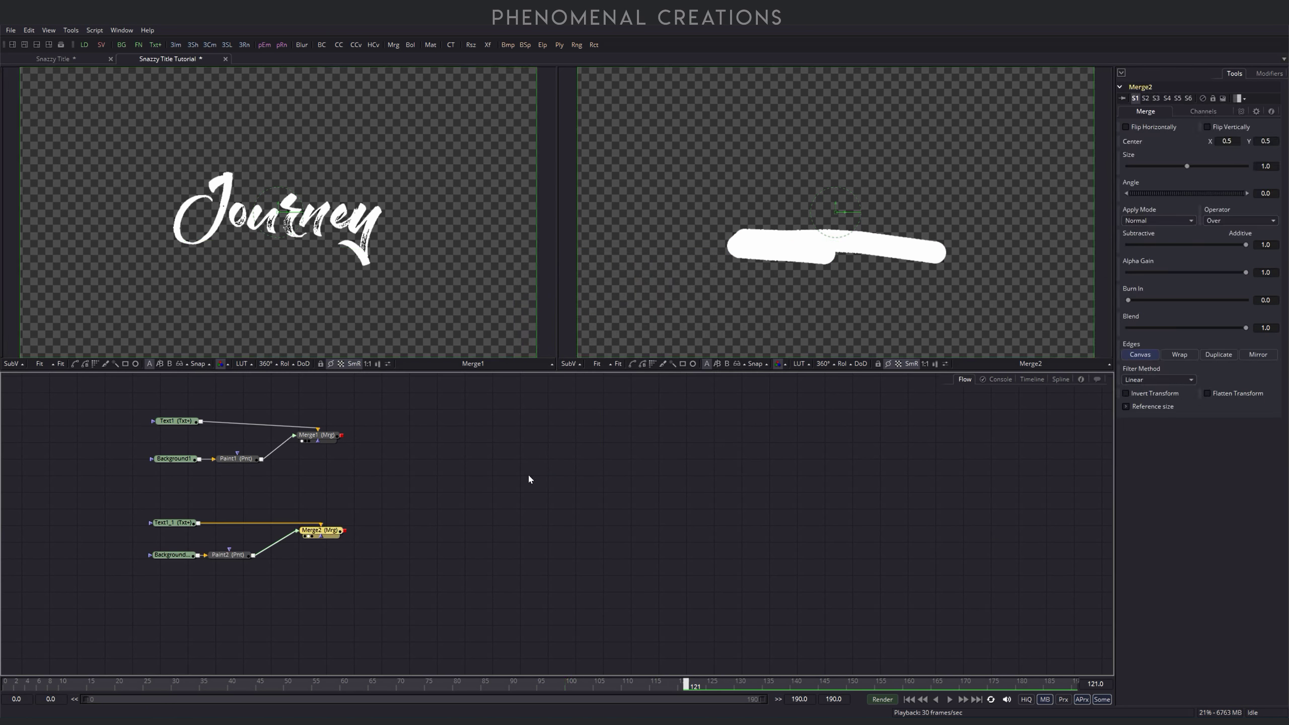
click(1226, 221)
click(1221, 232)
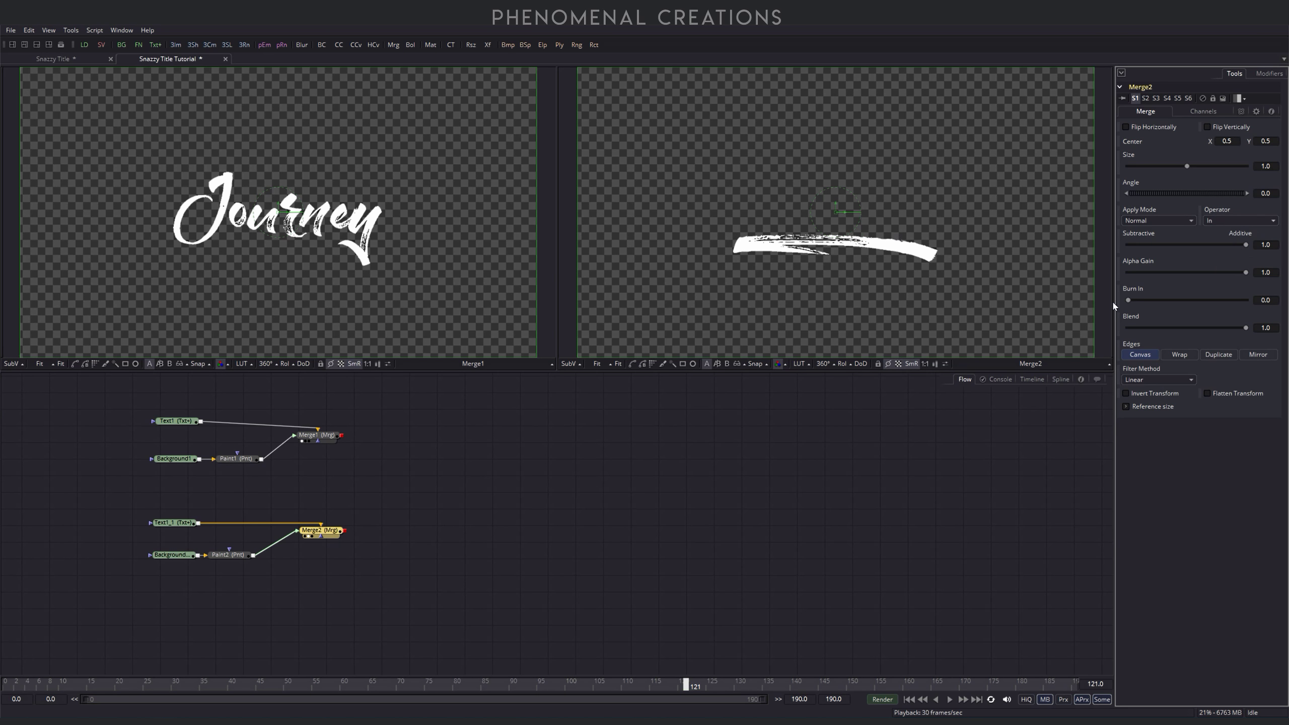
click(591, 687)
key(space)
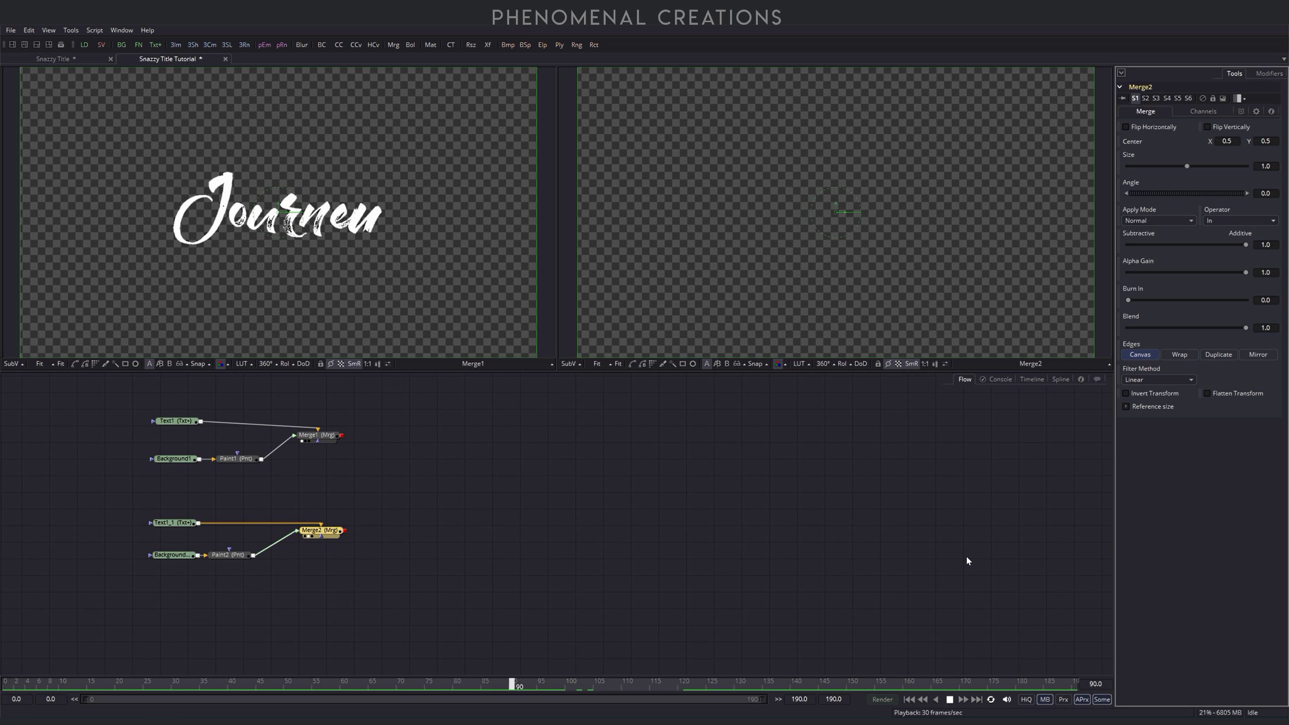
key(space)
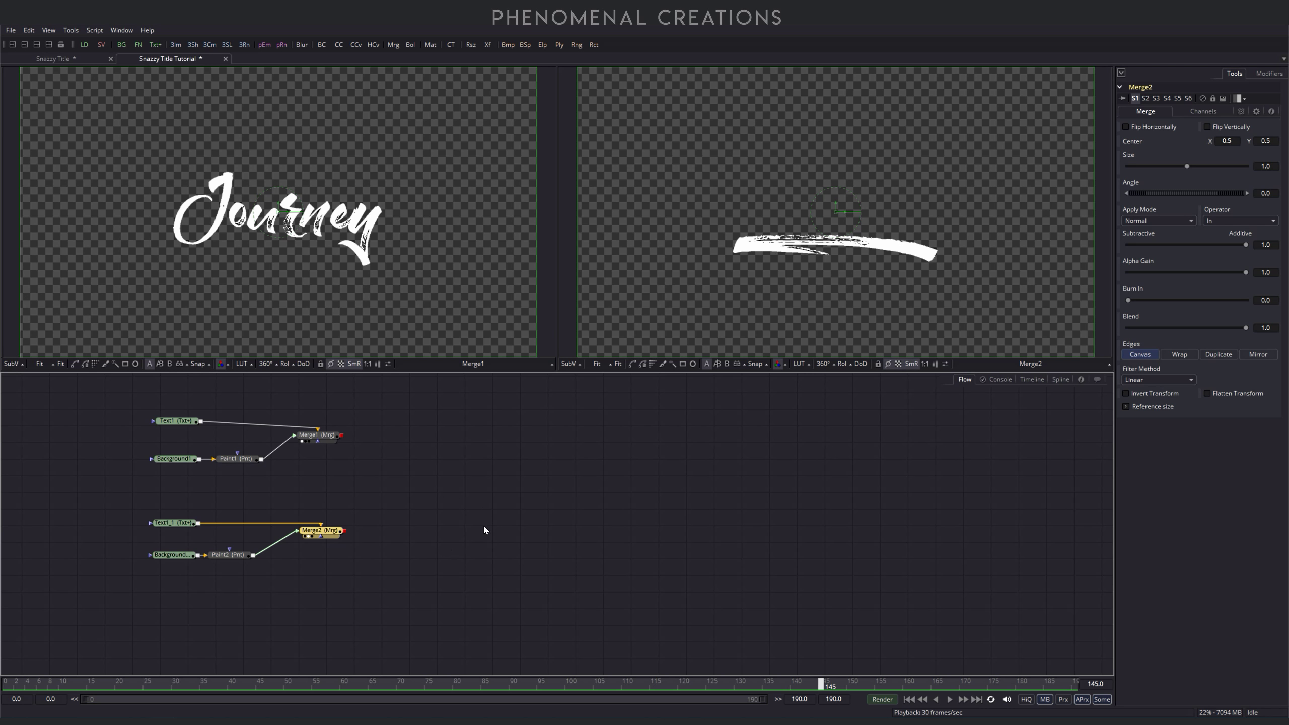
Step: Clear the selection, add a Merge3 node, and wire Merge1 and Merge2 into it
right_click(472, 495)
click(459, 477)
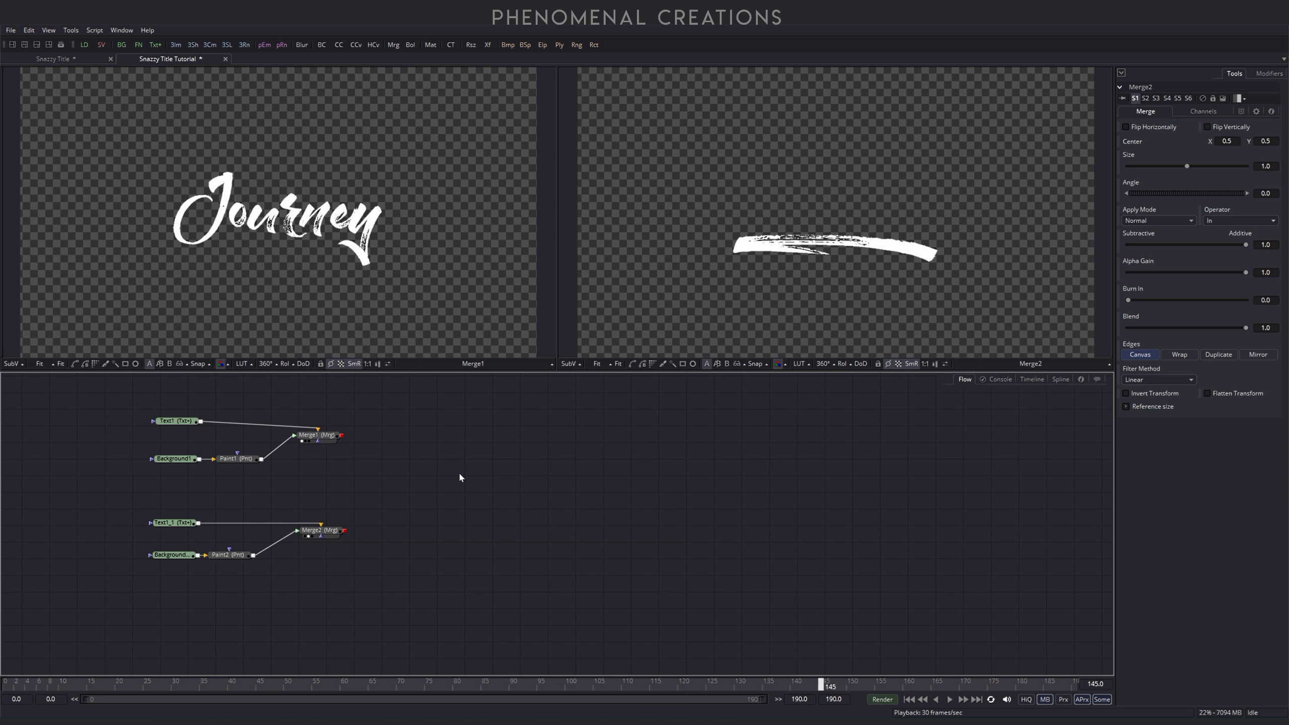
key(ctrl+space)
text(merge)
key(Return)
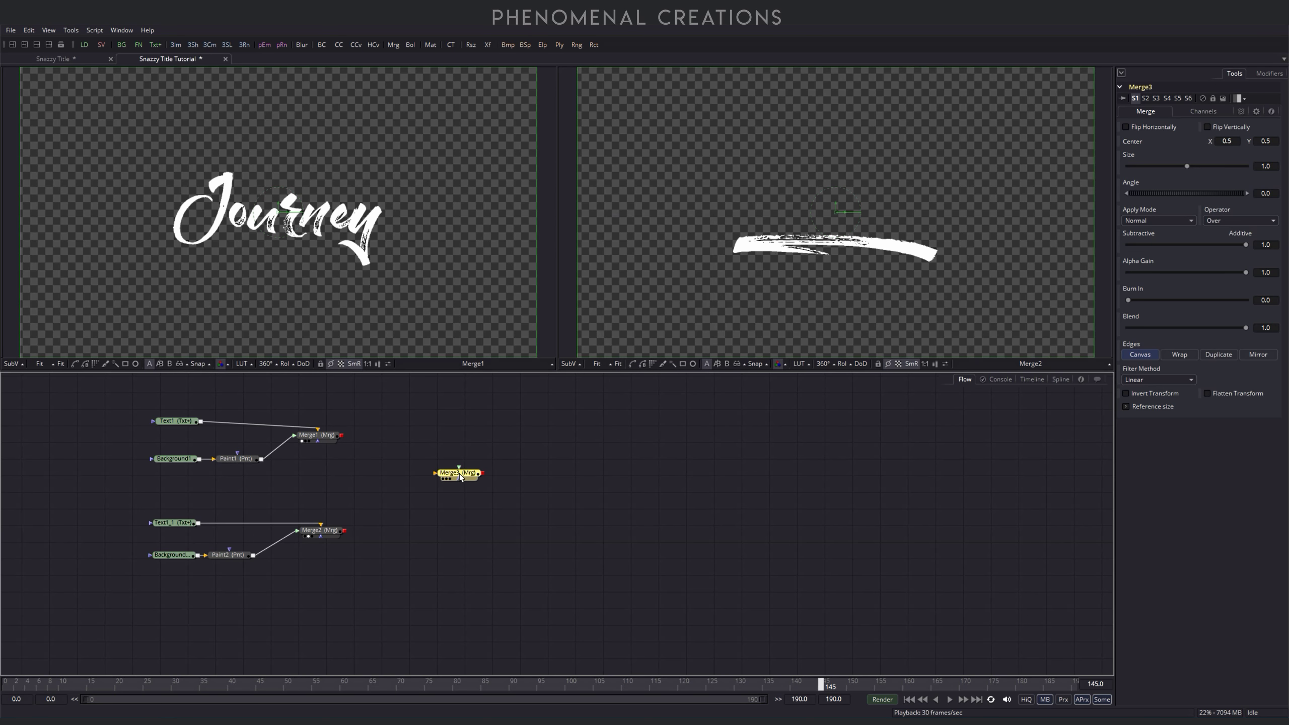
drag(460, 476, 342, 435)
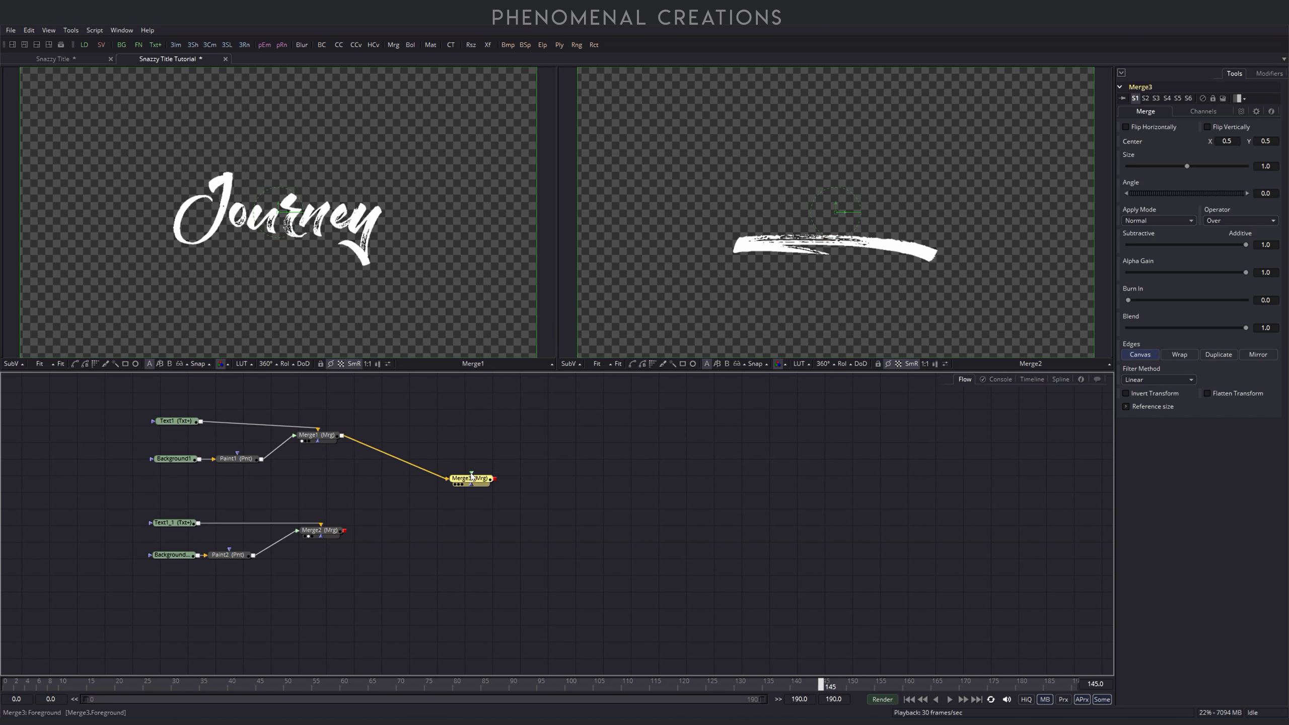
drag(472, 478, 323, 533)
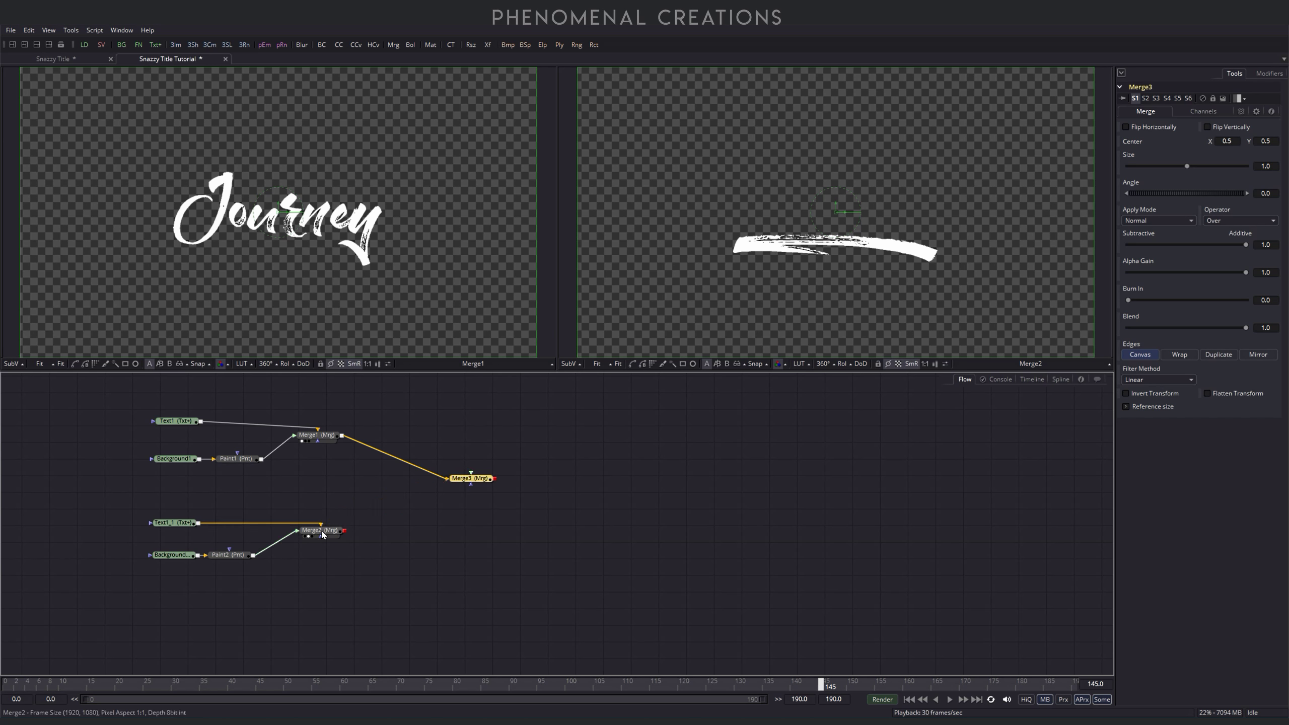
drag(472, 474, 328, 533)
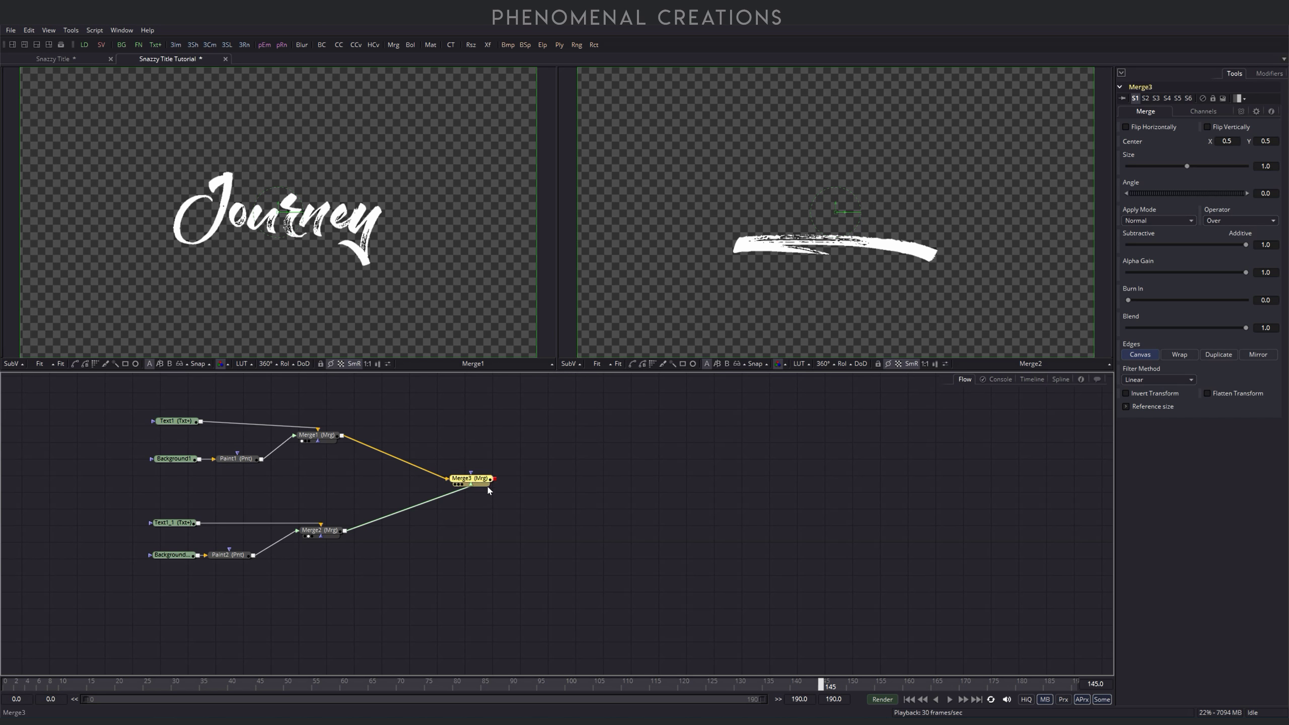
Step: View Merge3 and insert a Transform1 node after Merge2
key(2)
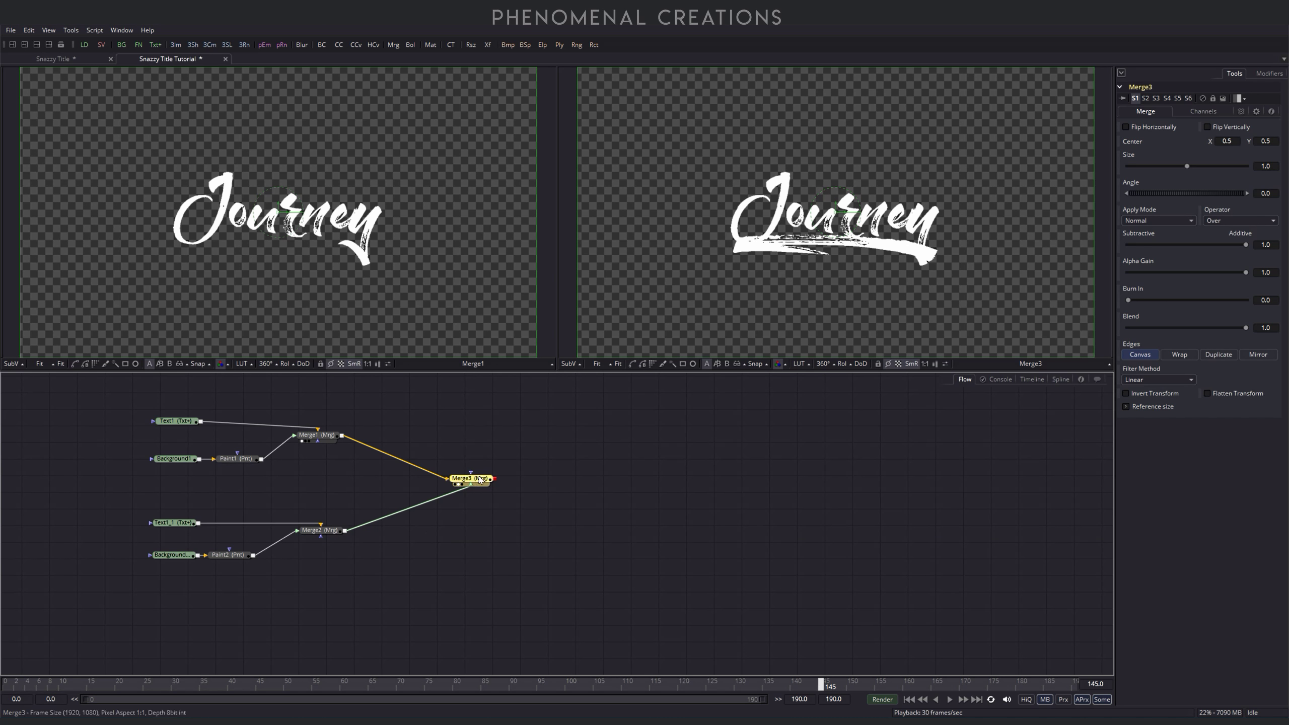
drag(480, 480, 505, 477)
click(319, 530)
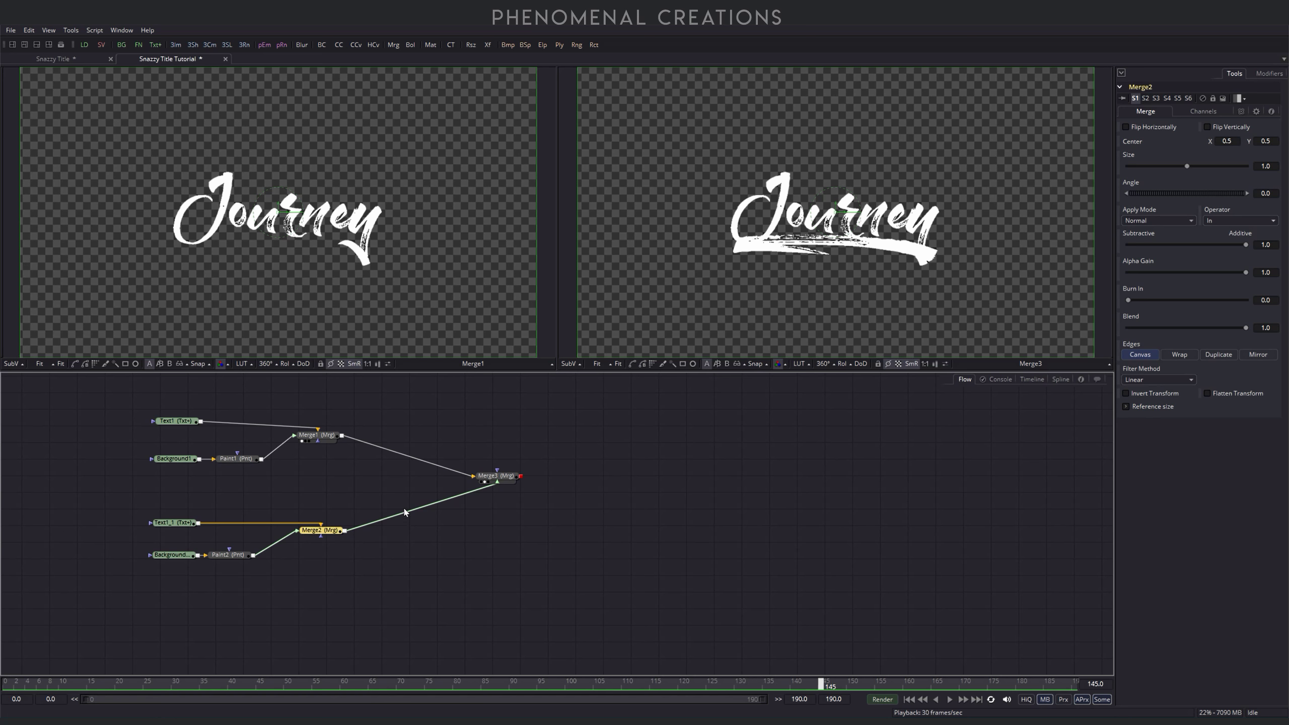
key(ctrl+space)
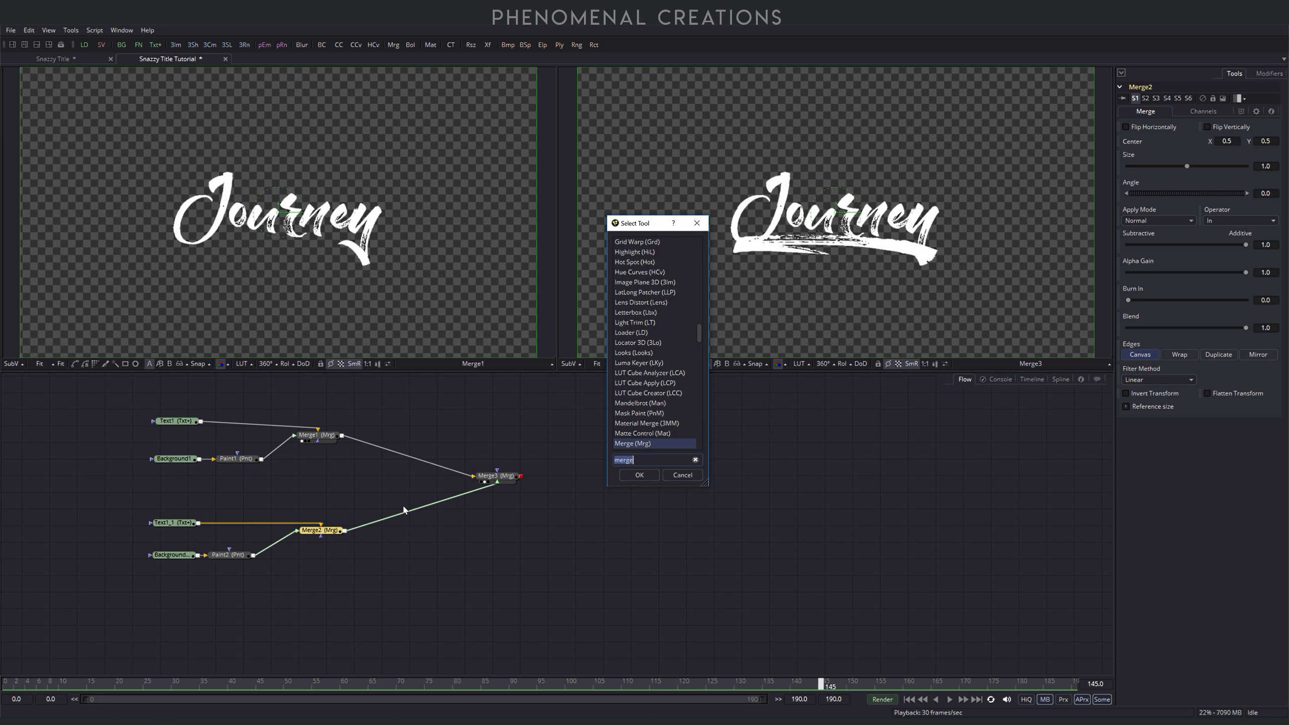
text(transform)
key(Return)
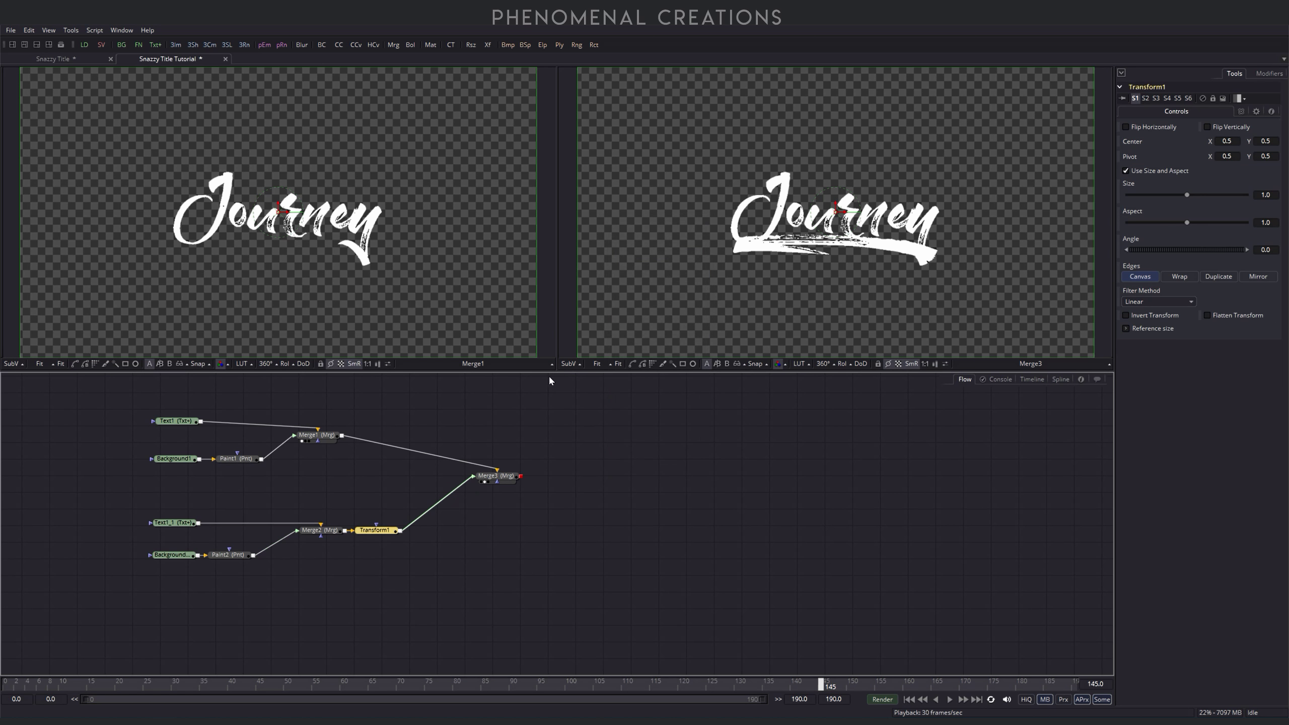
Step: Lower the underline to Center Y 0.4376 and shrink it to about 0.53 by 0.46
drag(836, 211, 836, 230)
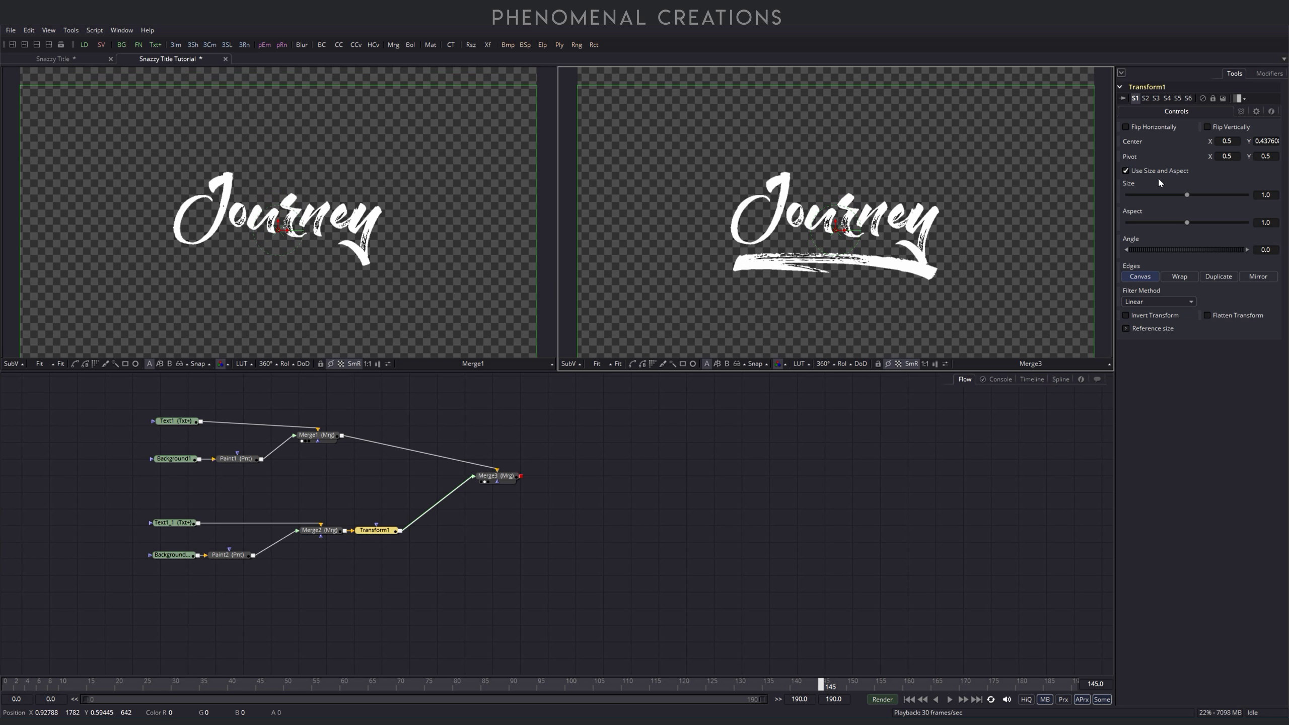
click(1126, 171)
drag(1188, 197, 1183, 197)
drag(606, 89, 700, 165)
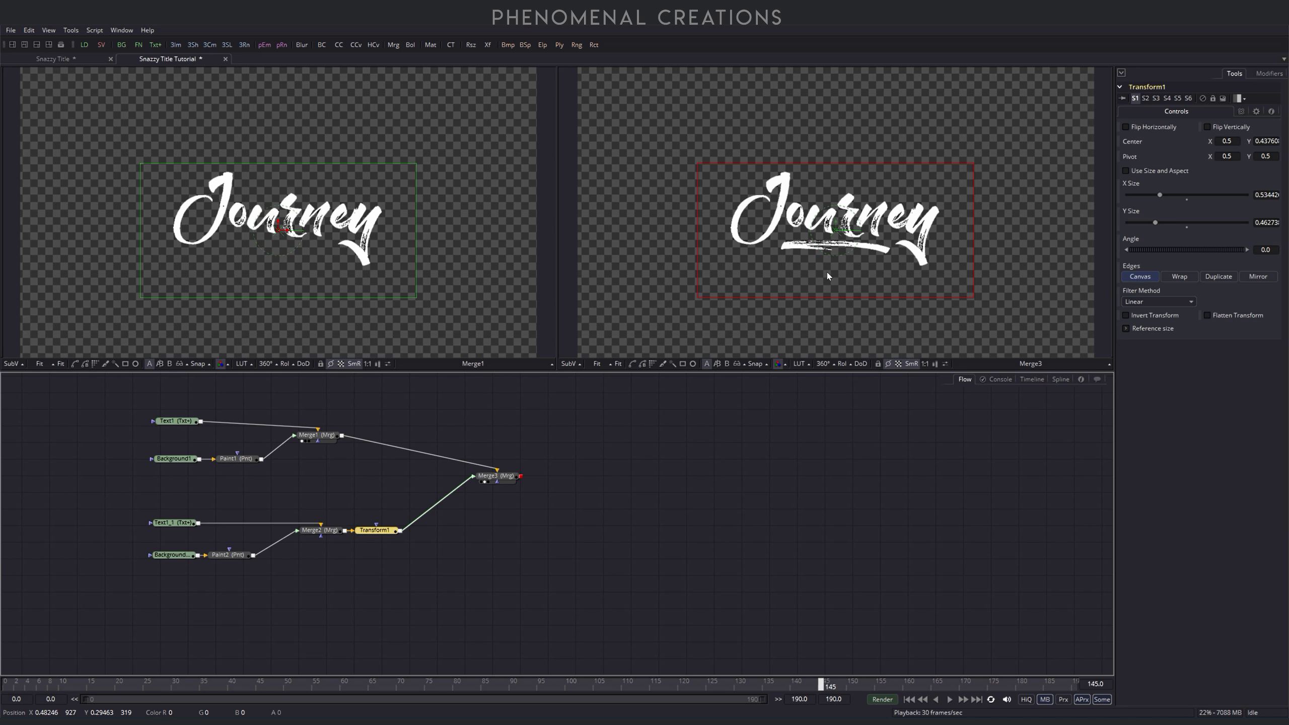
Step: Check the finished Snazzy Title comp, then select Paint2 in the tutorial comp
click(66, 60)
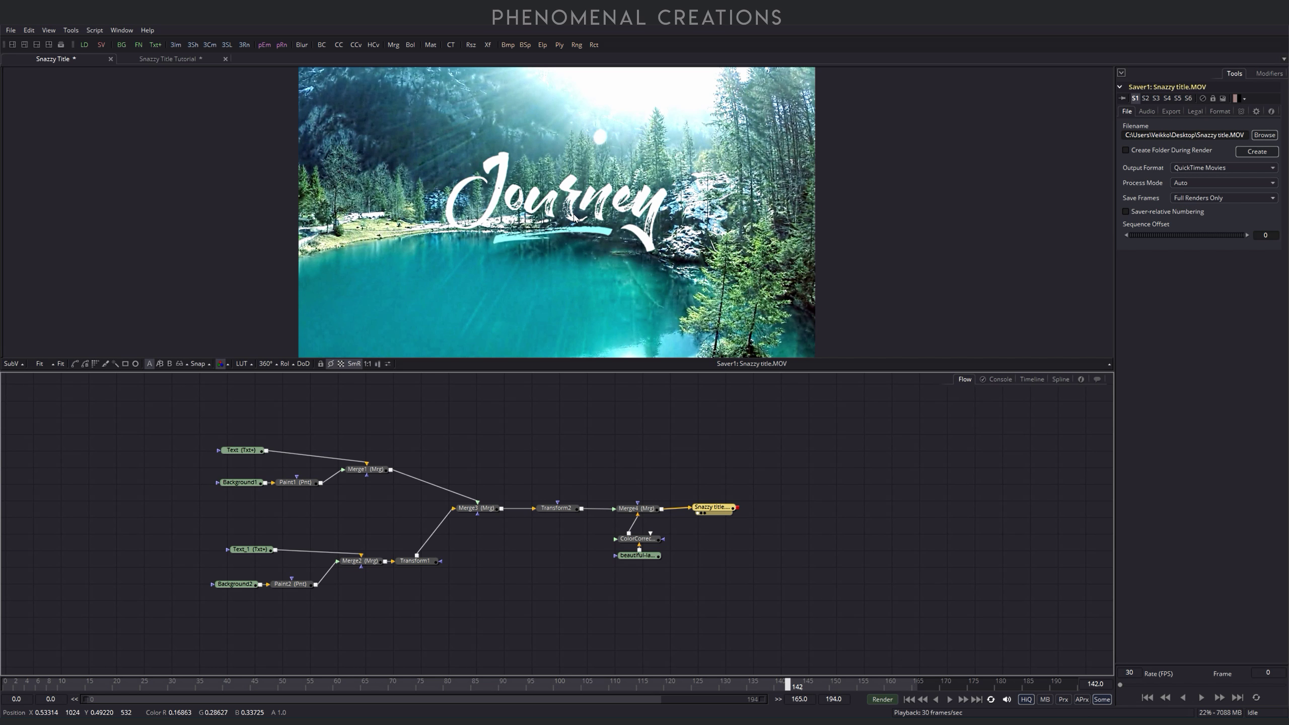
click(169, 58)
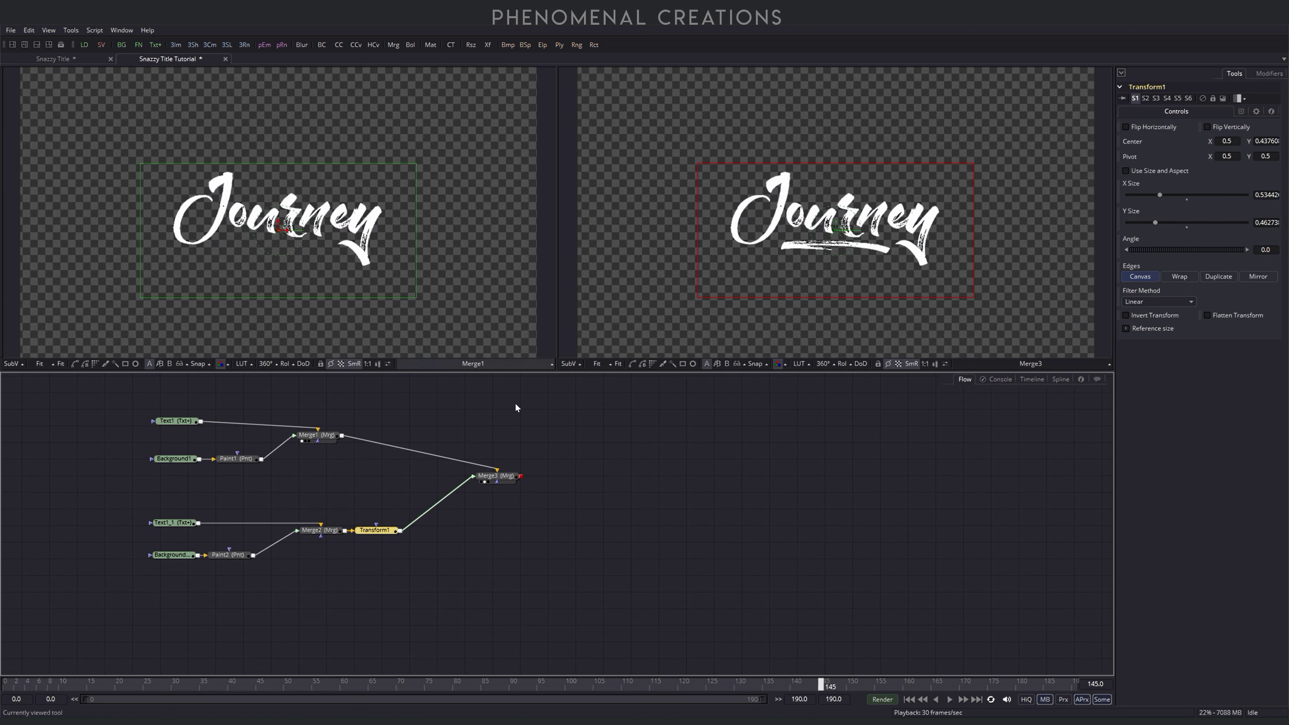
click(228, 555)
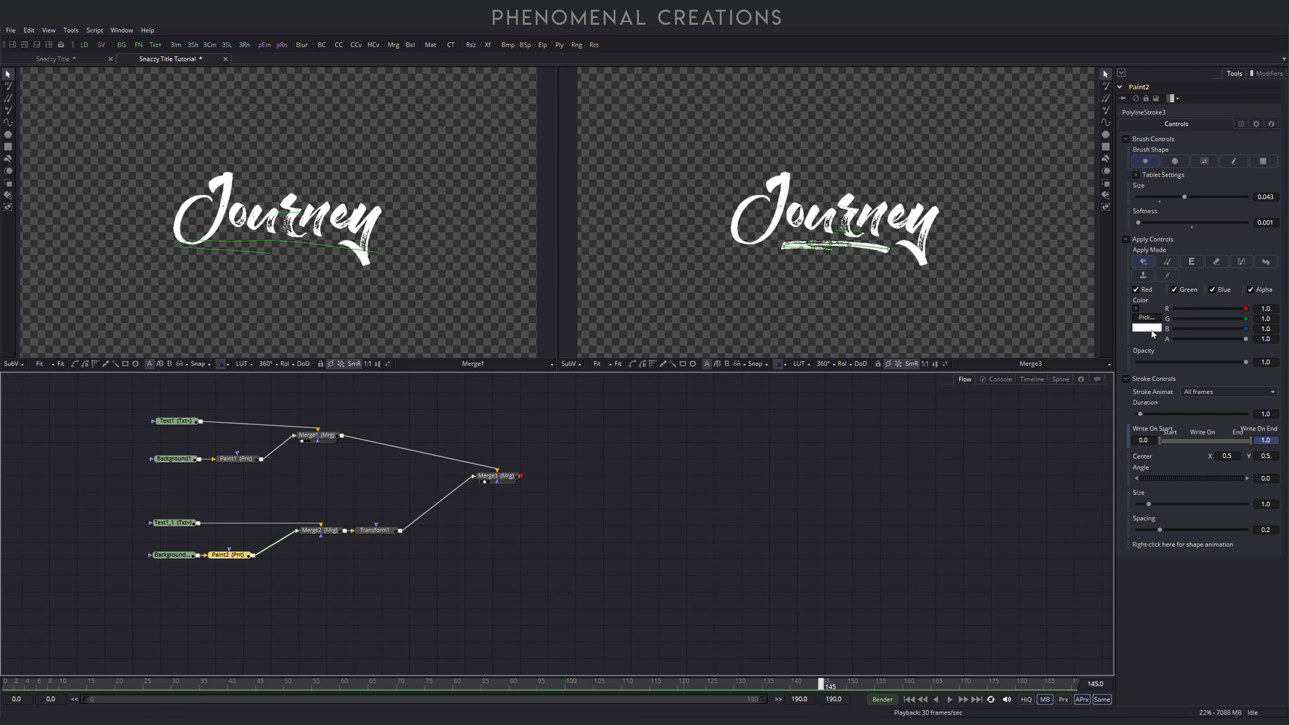
Step: Recolour the Paint2 underline cyan (R 0.329, G 1, B 1) and scrub to check it
click(1147, 317)
drag(675, 326, 691, 310)
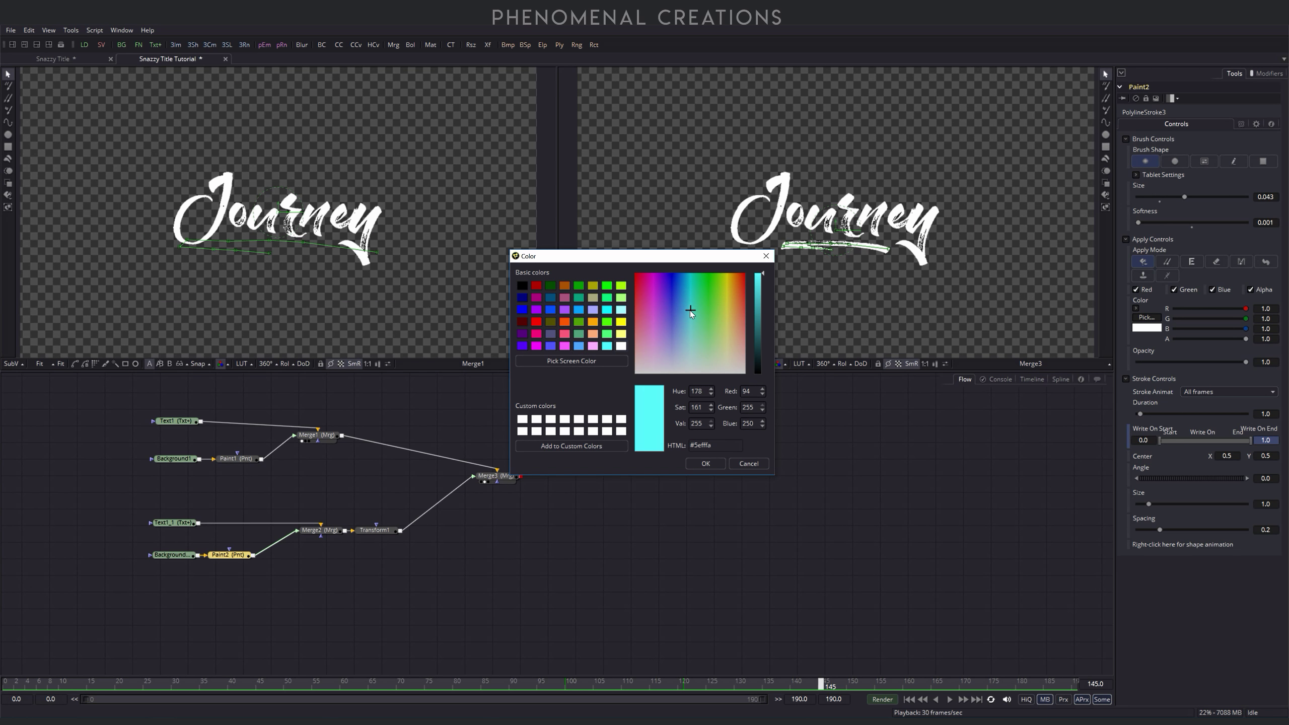
click(703, 463)
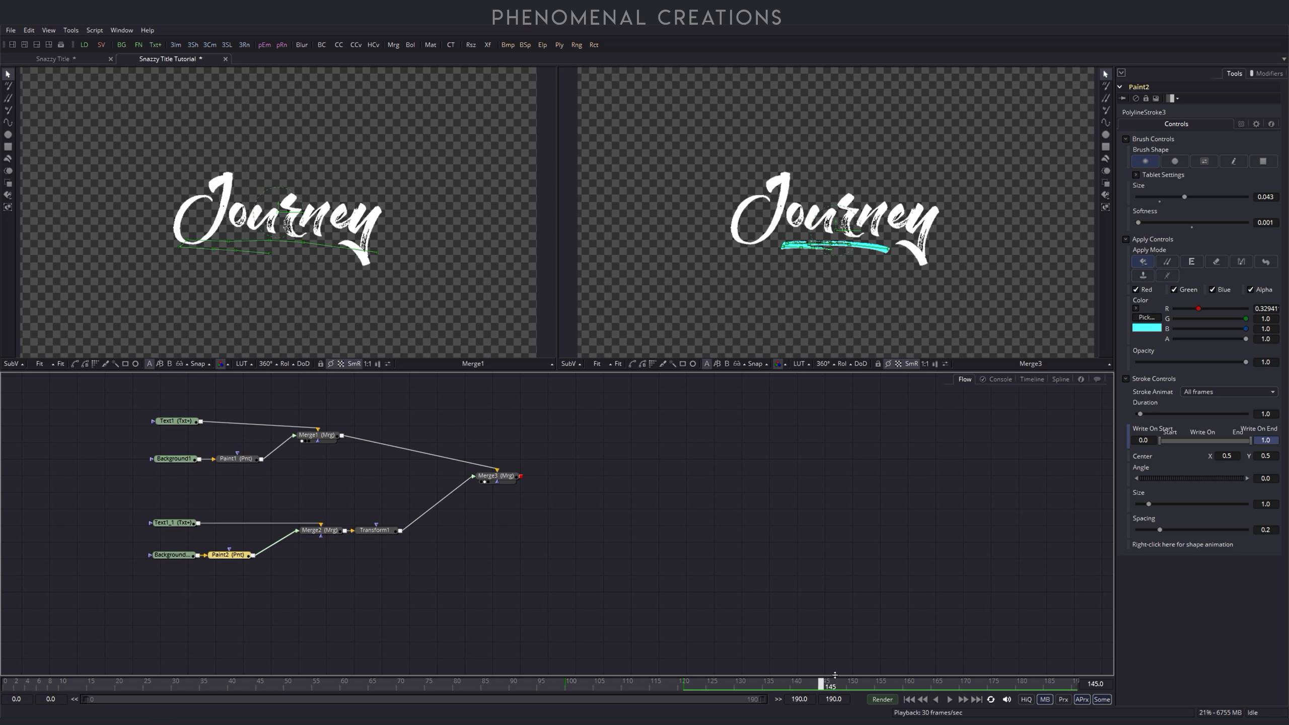
mouse_move(823, 686)
mouse_down()
mouse_move(115, 685)
mouse_move(646, 686)
mouse_move(808, 666)
mouse_up()
Step: Insert a Transform2 (xf) after Merge3 and show it in the right viewer
click(495, 476)
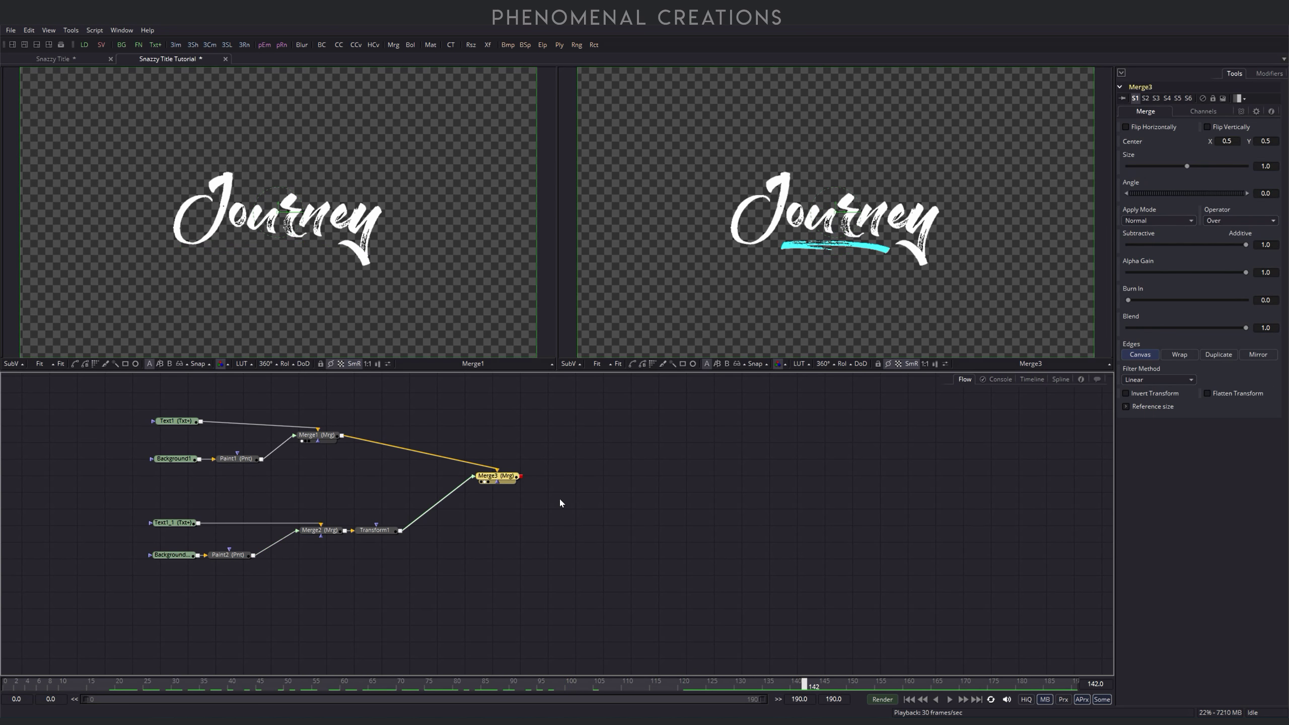
key(ctrl+space)
text(xf)
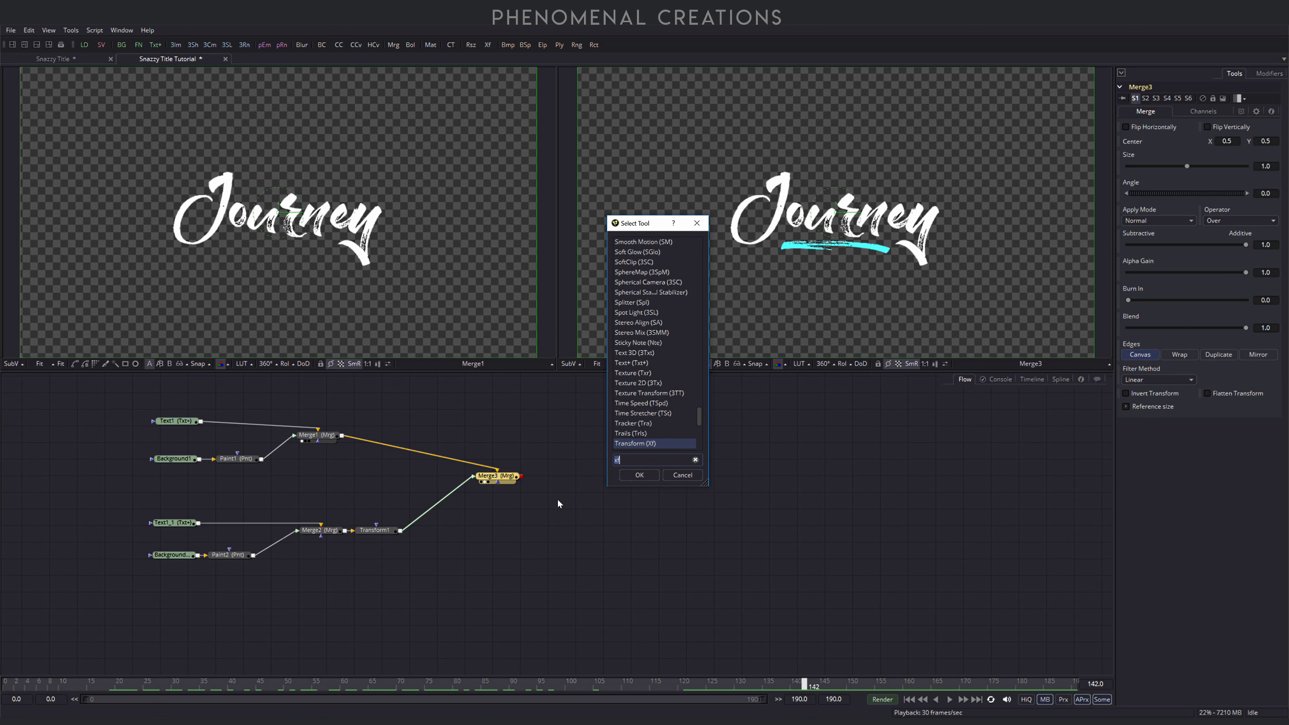
key(Return)
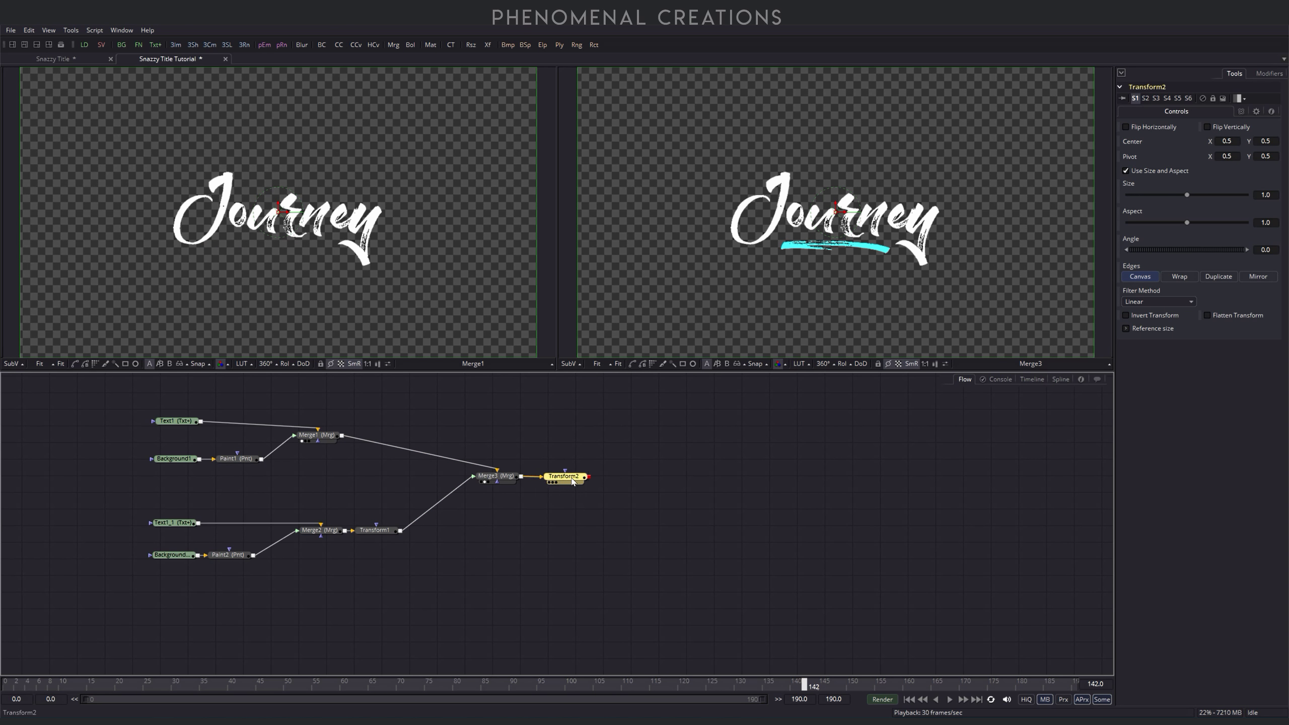
drag(578, 482, 590, 481)
key(2)
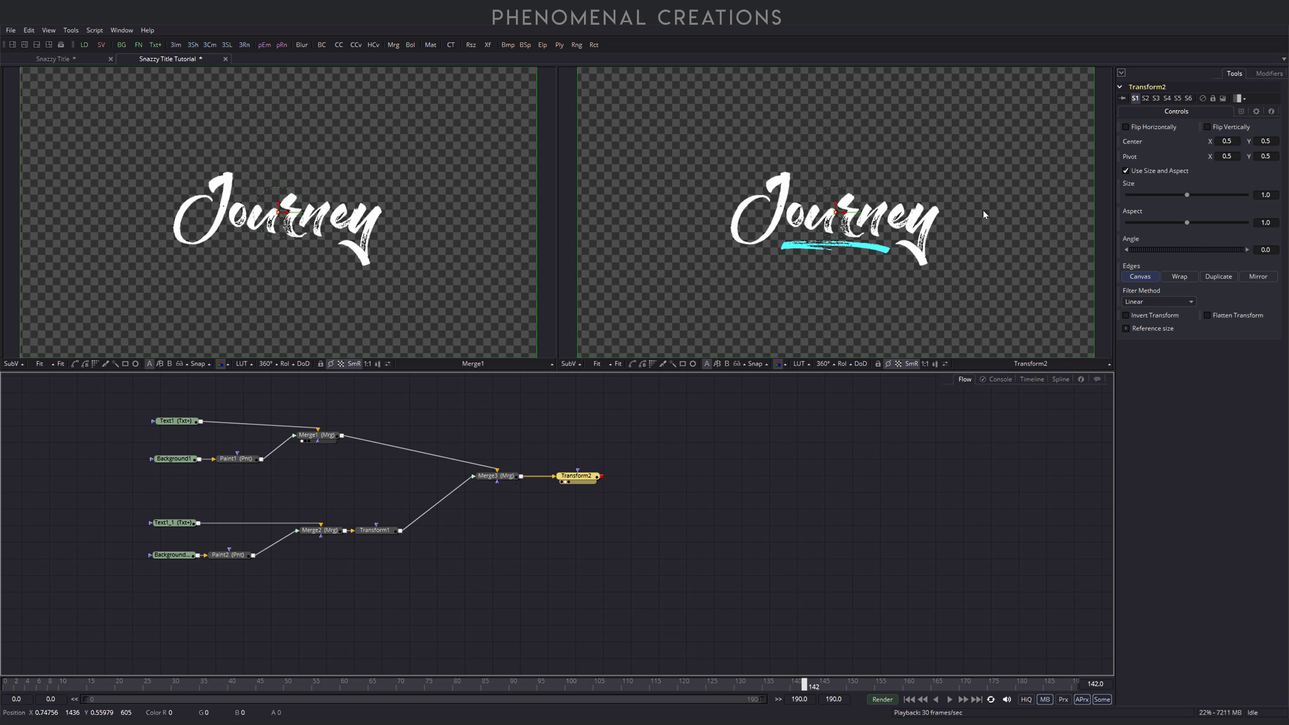
Step: Keyframe Transform2's Size at 1.0 on a later frame and 1.342 on frame 0
drag(804, 684, 766, 682)
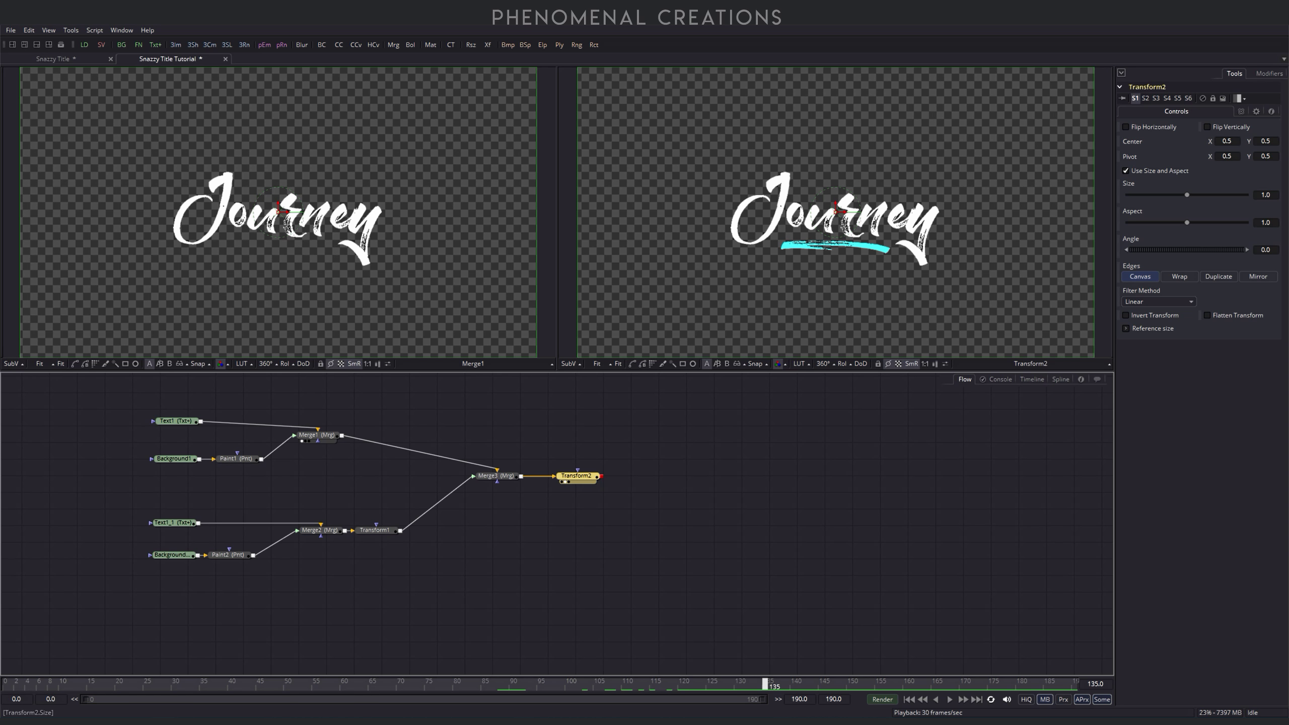
right_click(1250, 198)
click(1241, 206)
drag(769, 685, 2, 686)
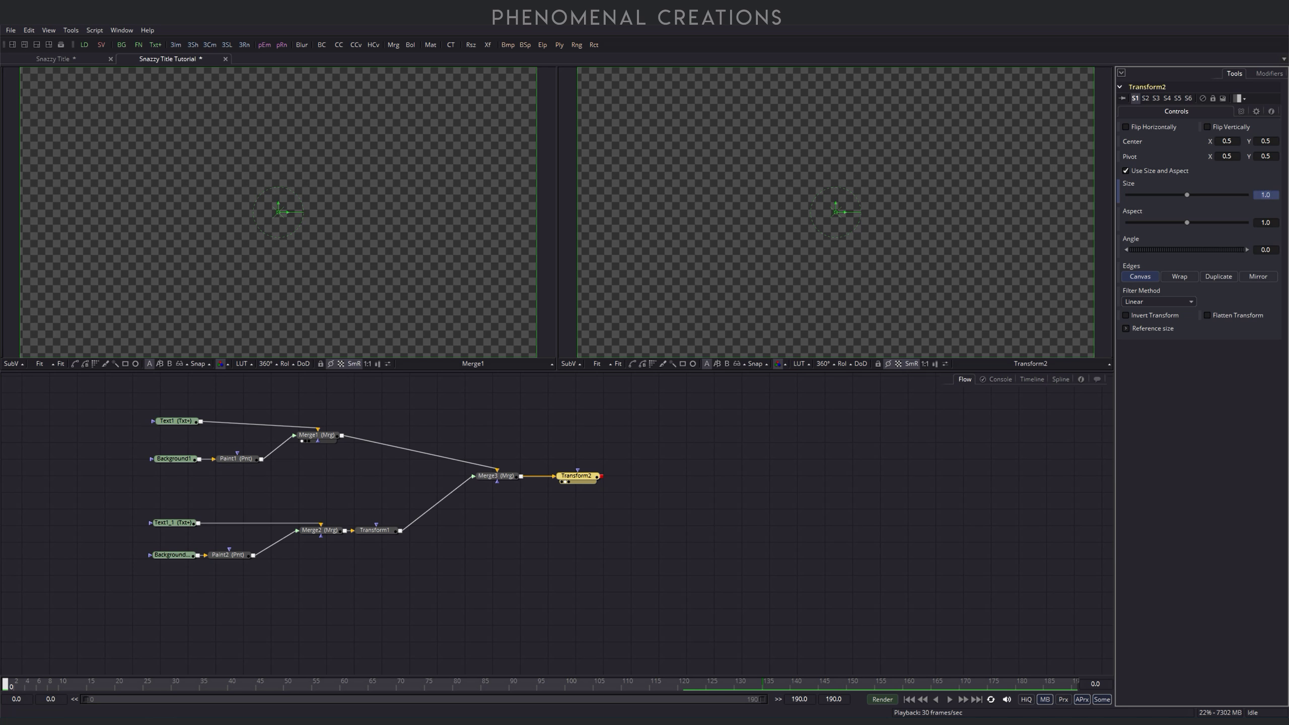
text(1)
key(Tab)
drag(1187, 195, 1191, 194)
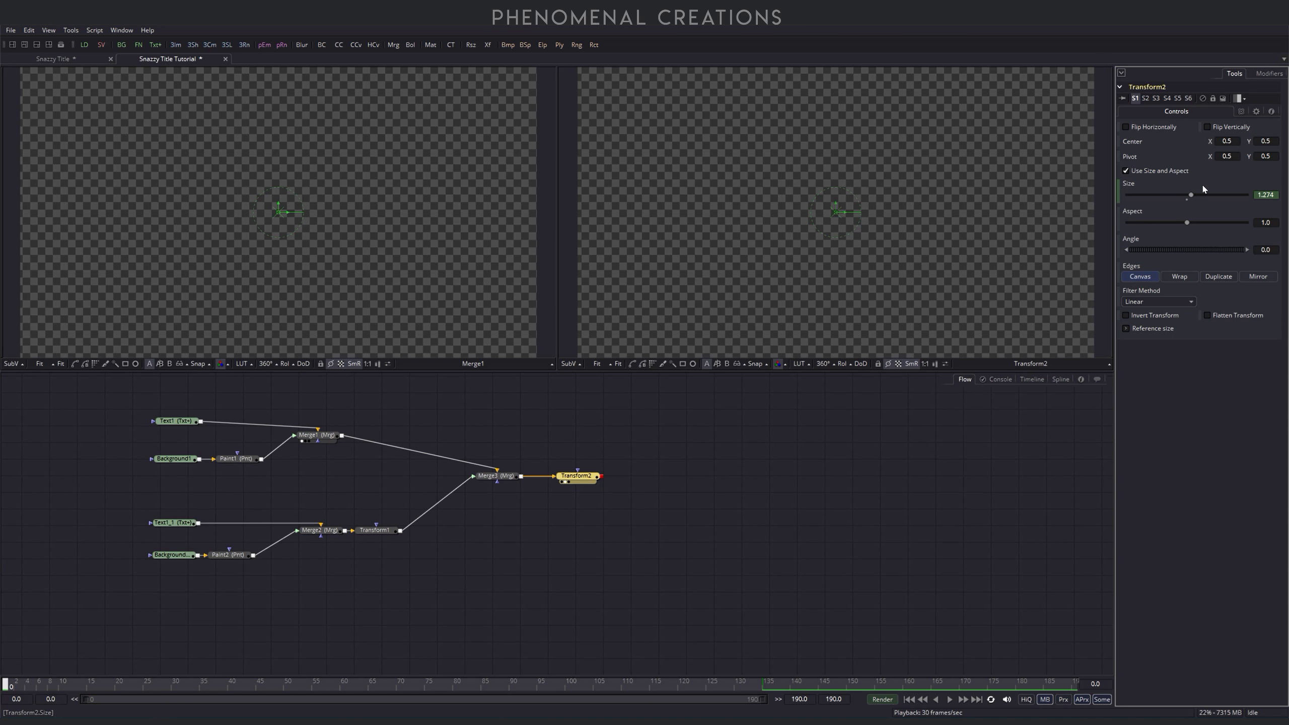
drag(1193, 197, 1194, 197)
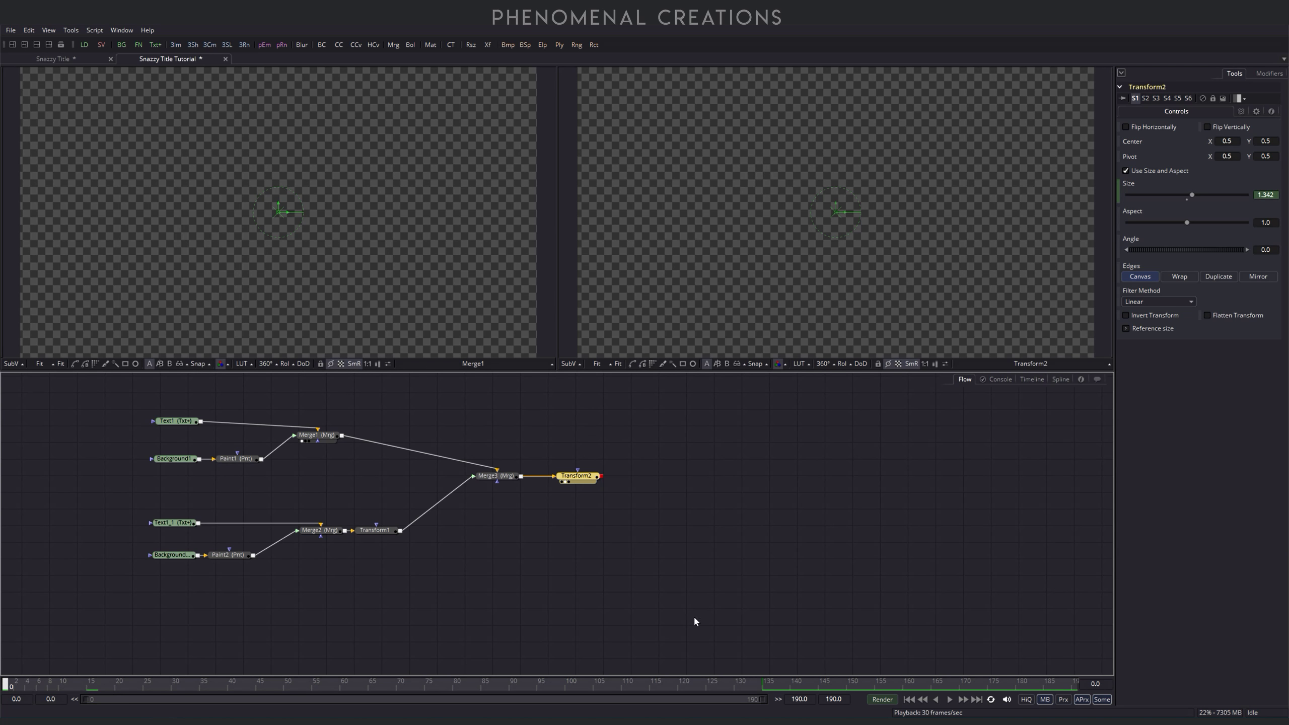
Step: Play back the title scale-down and replay frames around 91-125
key(space)
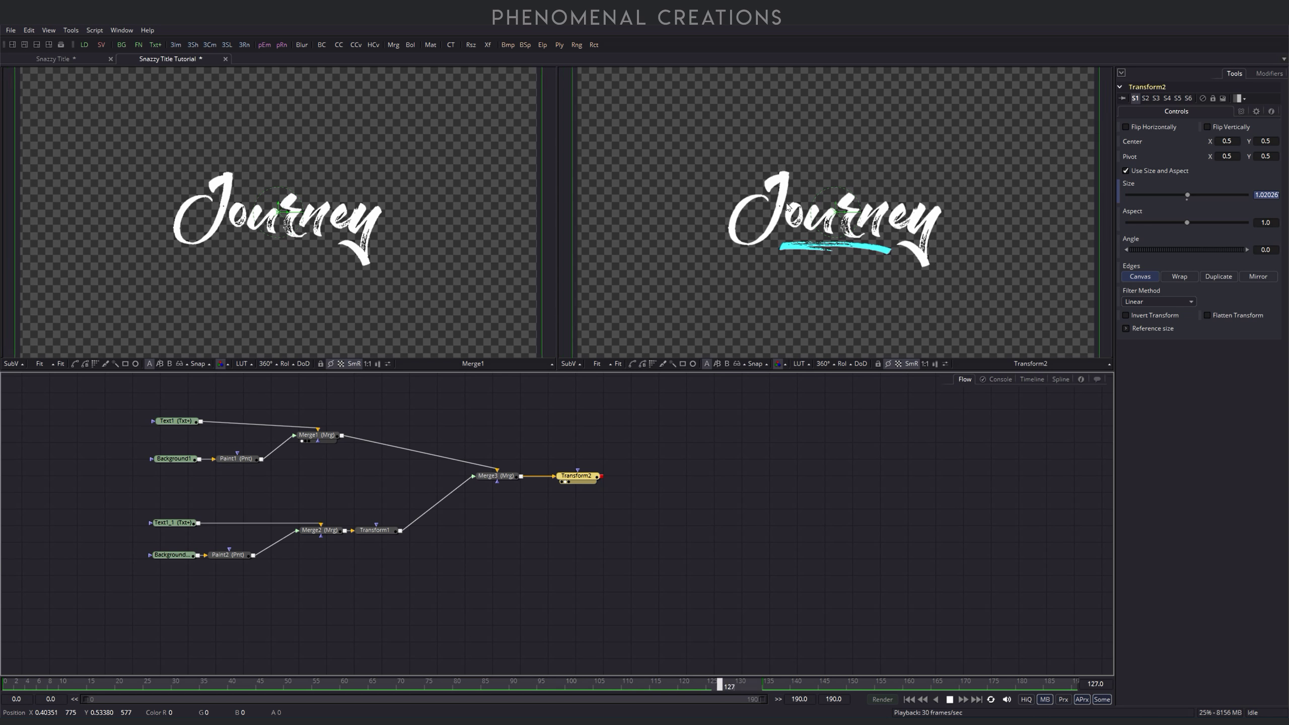
key(space)
click(781, 532)
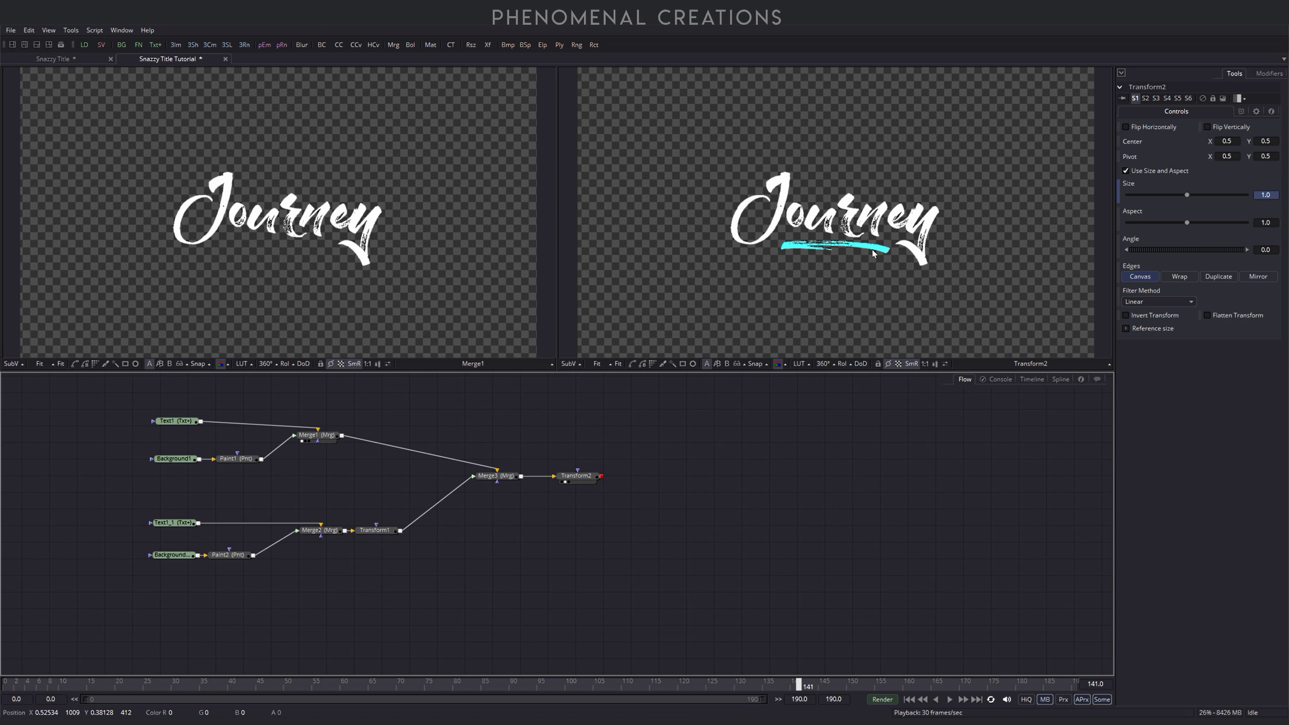
drag(616, 689, 521, 688)
key(space)
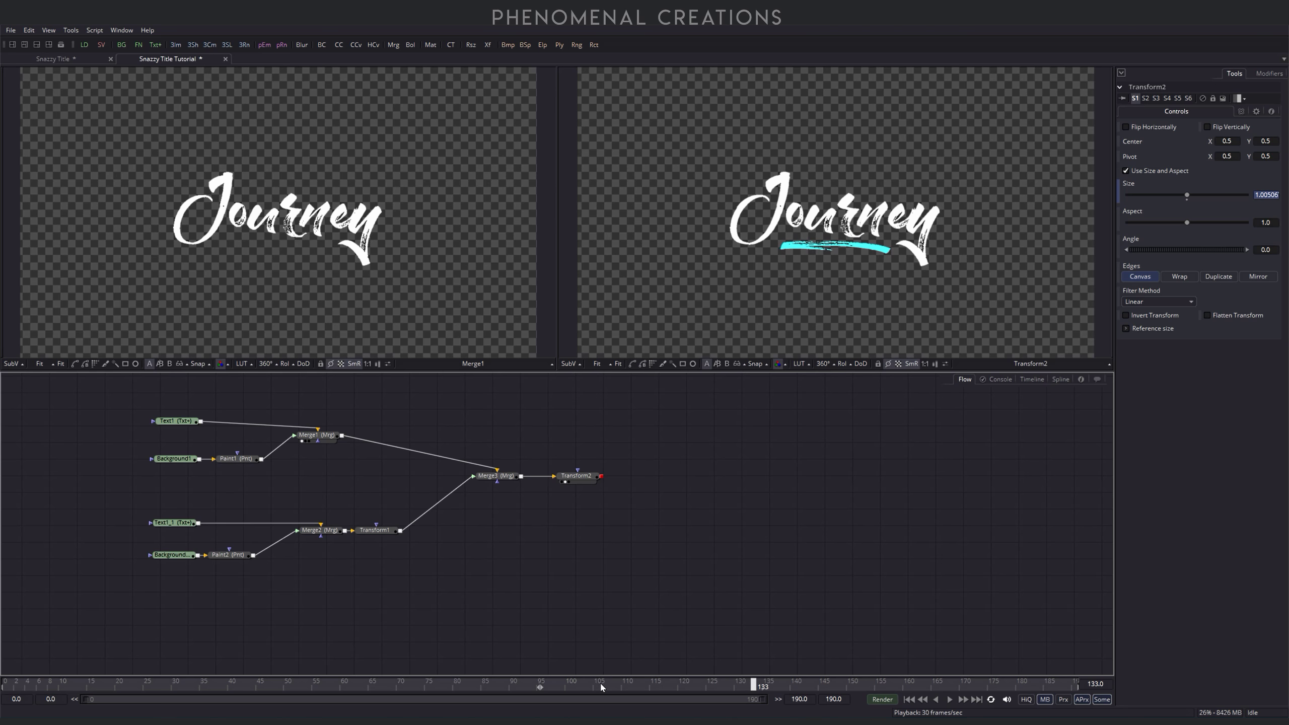
key(space)
click(579, 685)
key(space)
click(572, 686)
key(space)
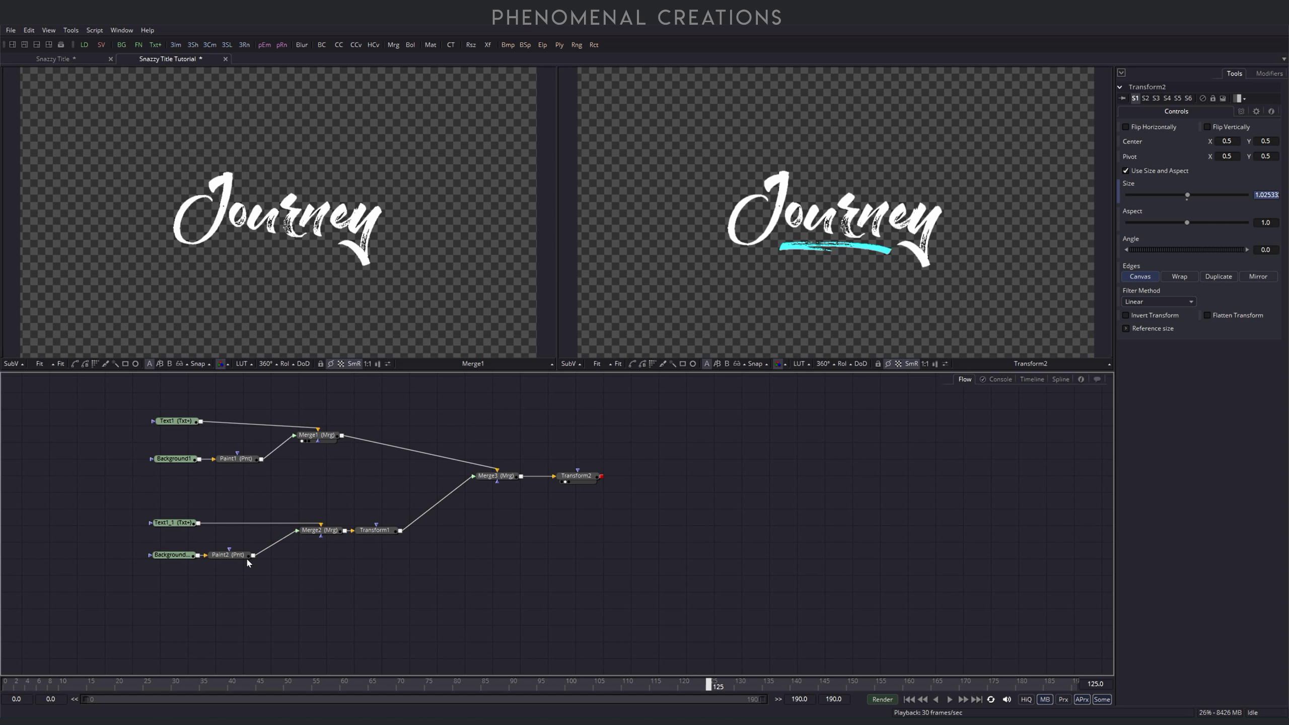
Step: Show Paint2's Write On End curve in the spline editor, fitted to the view
click(232, 556)
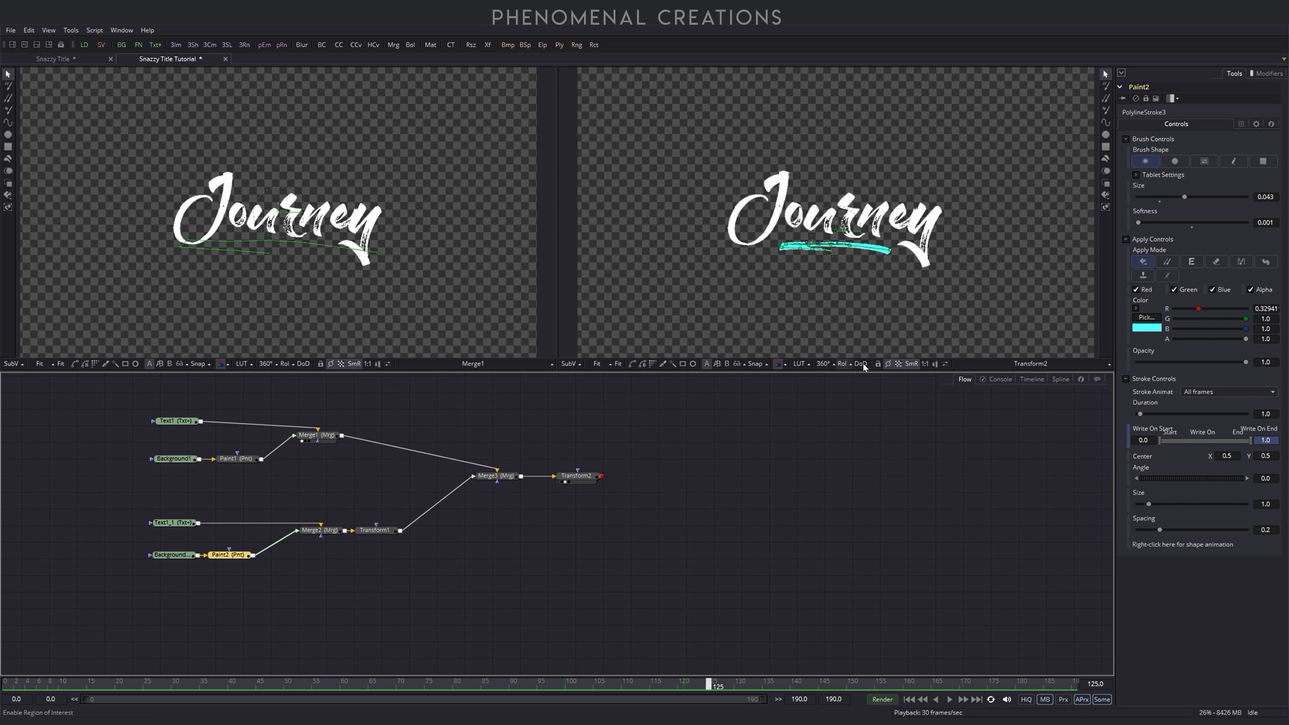
click(1061, 380)
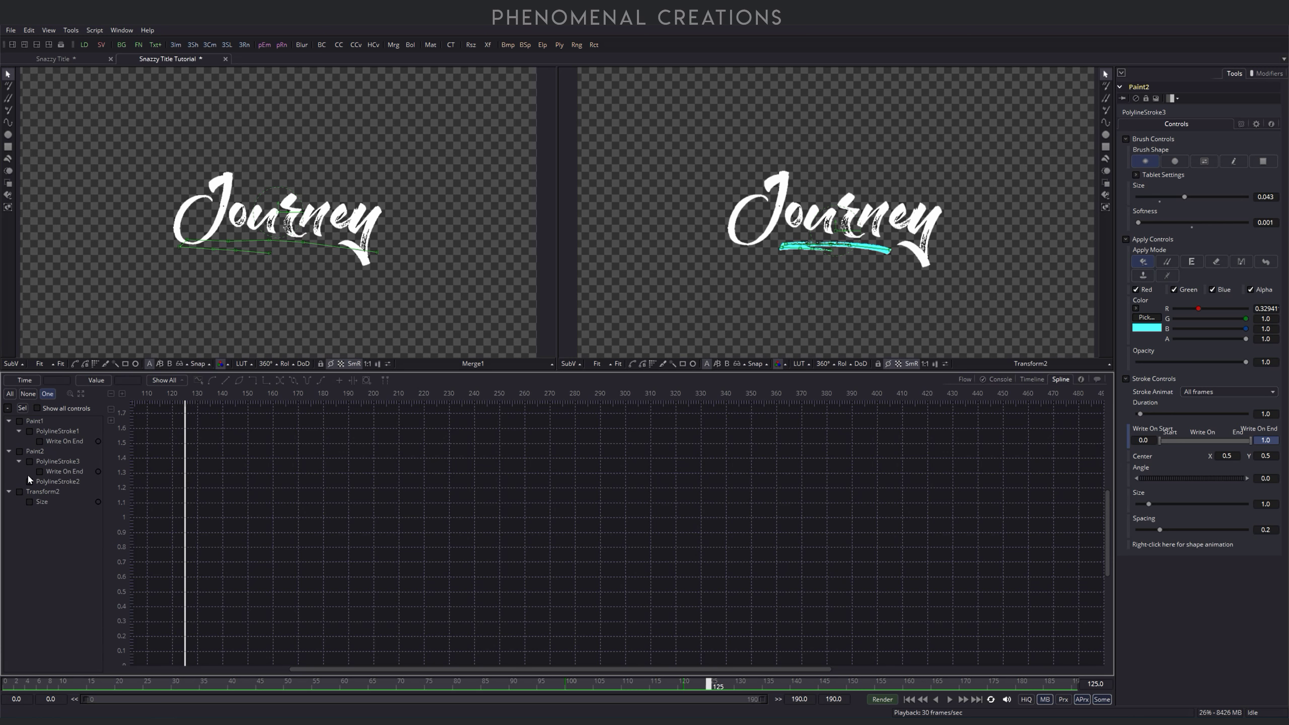
click(19, 452)
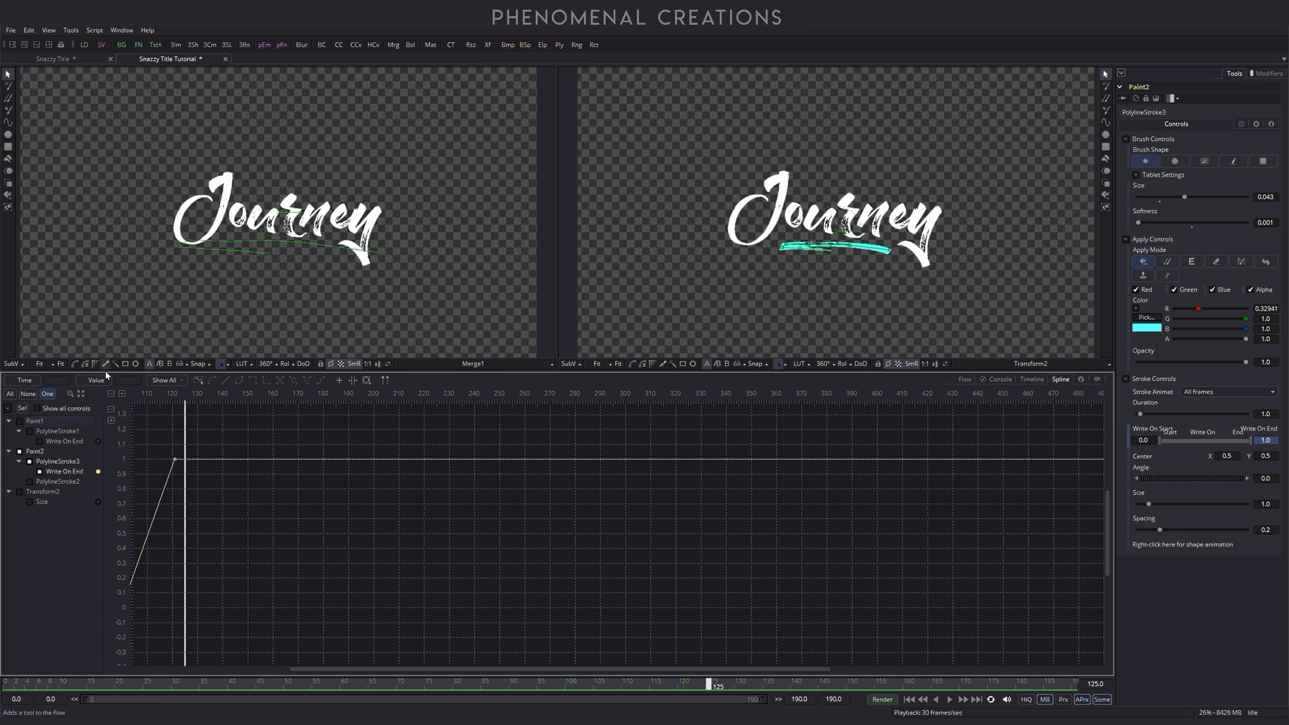
click(81, 395)
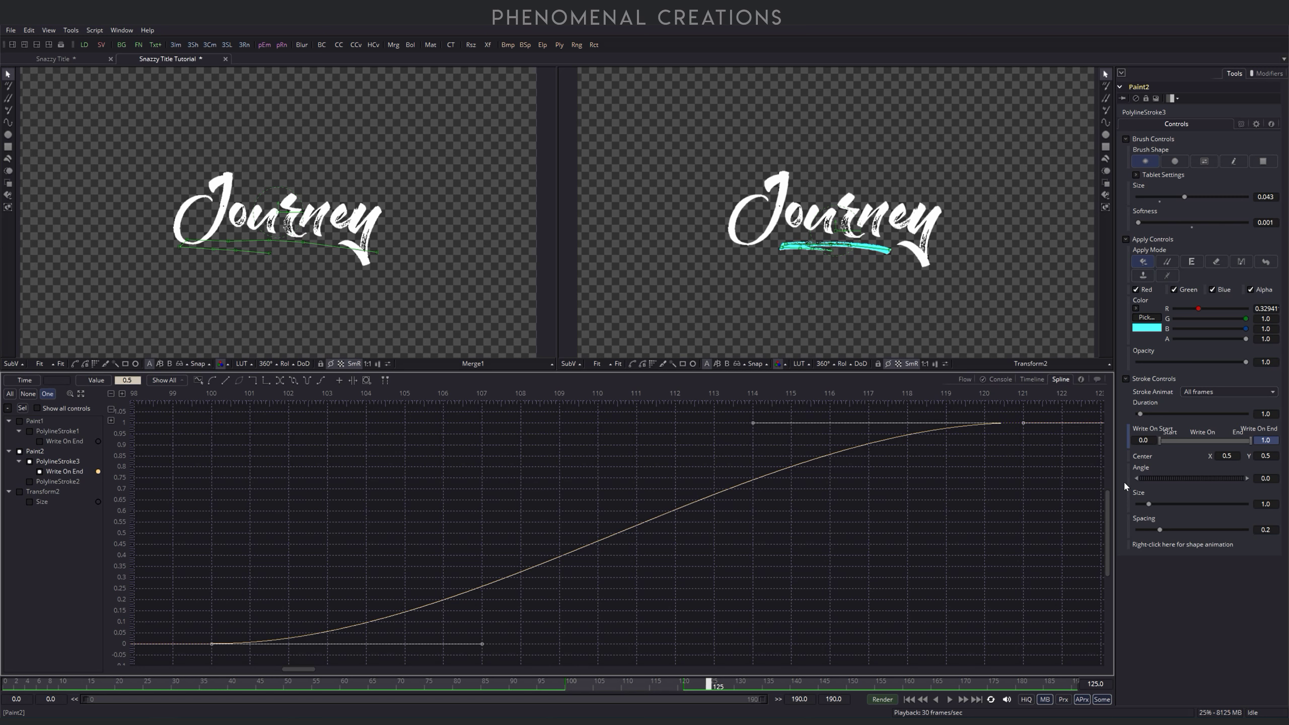
Step: Play and scrub the underline reveal from frame 88 to check its timing
click(965, 379)
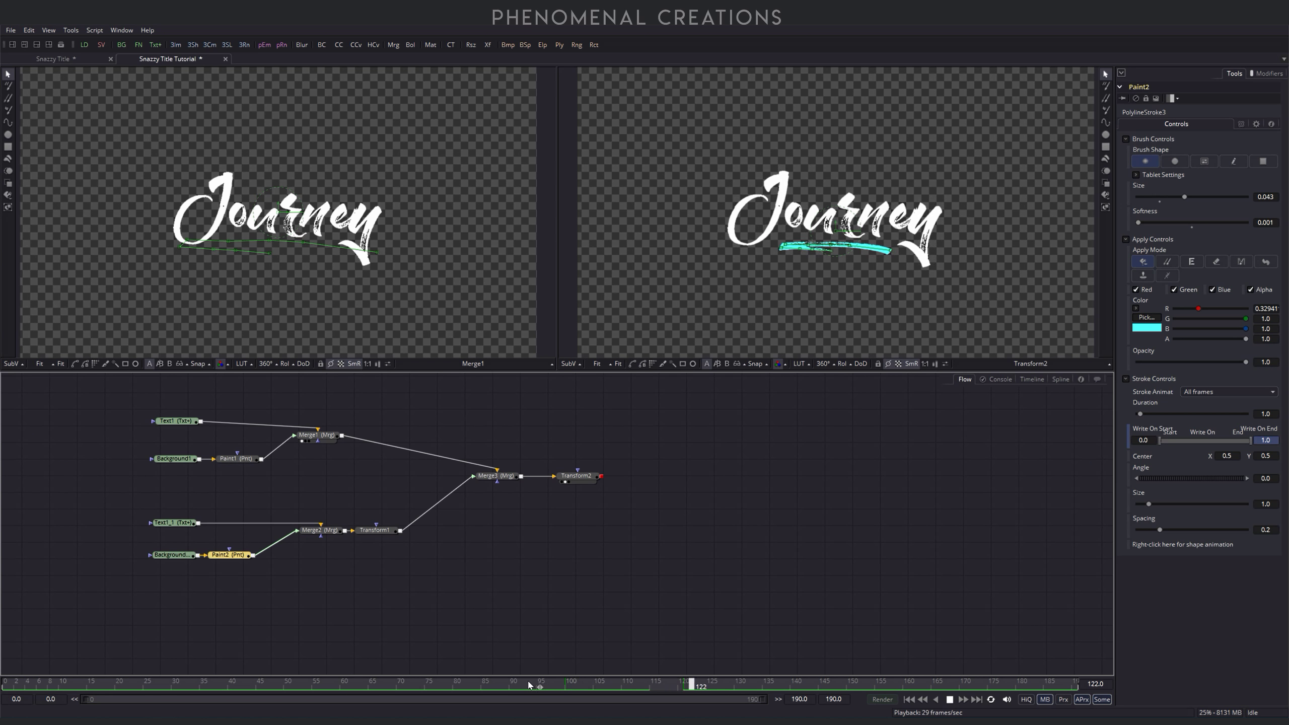
click(502, 683)
key(space)
key(space)
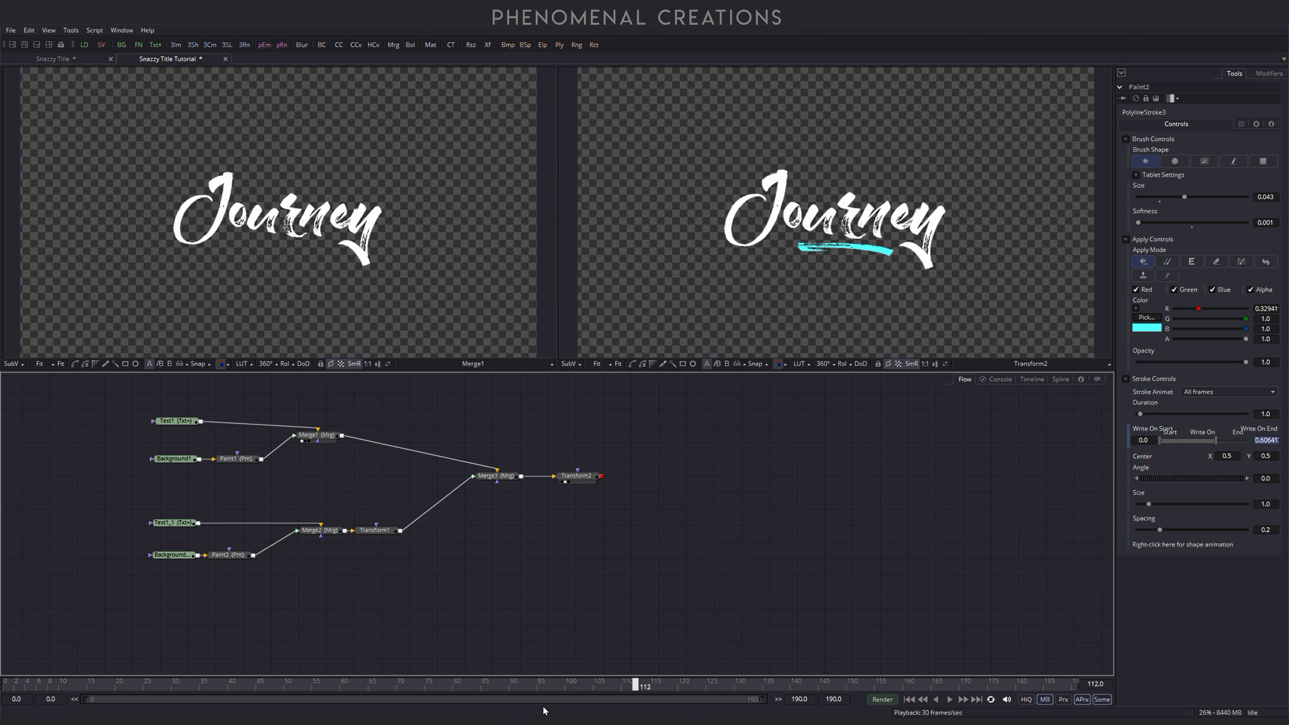
key(space)
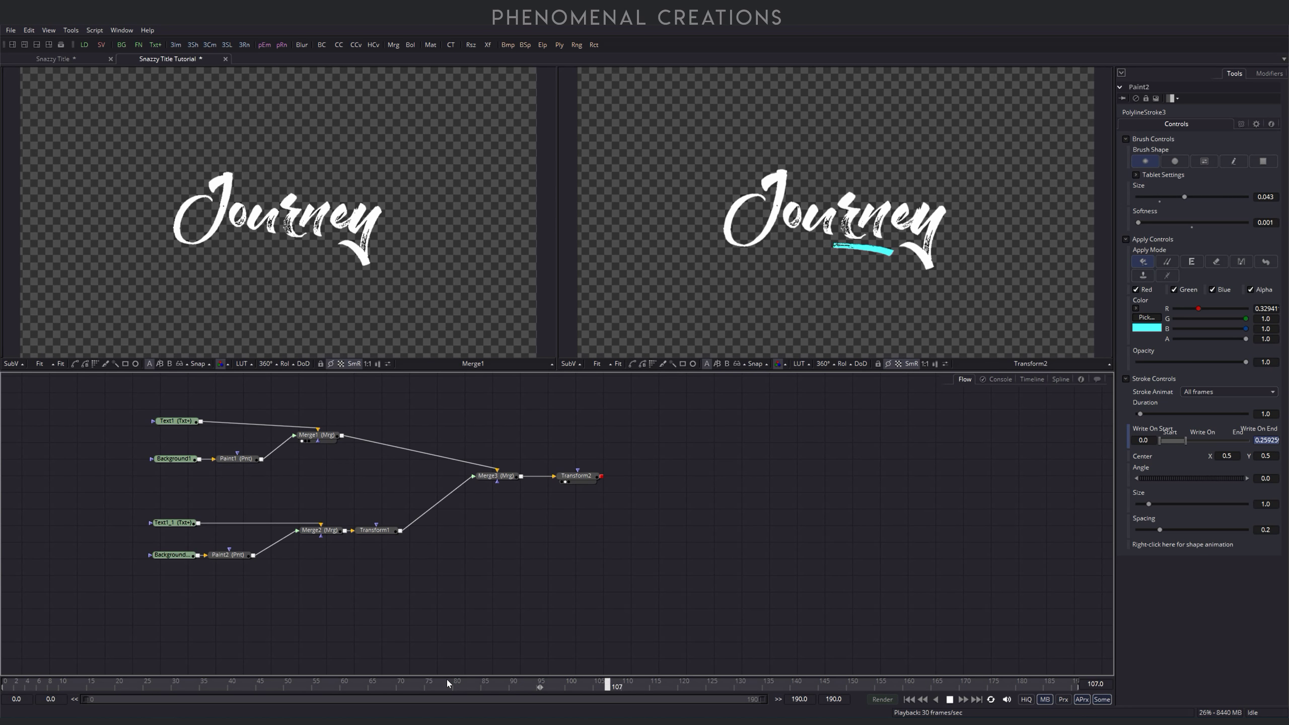
mouse_move(604, 686)
mouse_down()
mouse_move(528, 687)
mouse_move(655, 687)
mouse_move(591, 687)
mouse_up()
Step: Smooth all of Transform2's Size keyframes into an eased S-curve
click(576, 476)
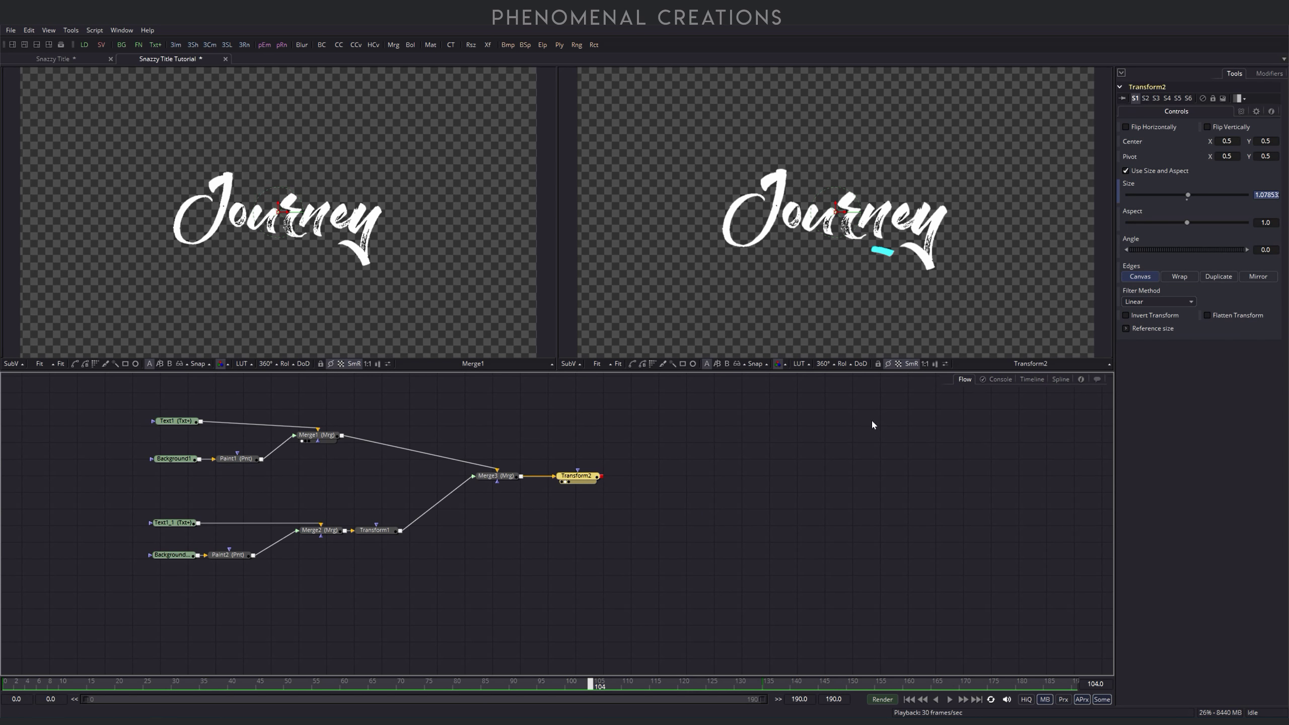
click(1062, 381)
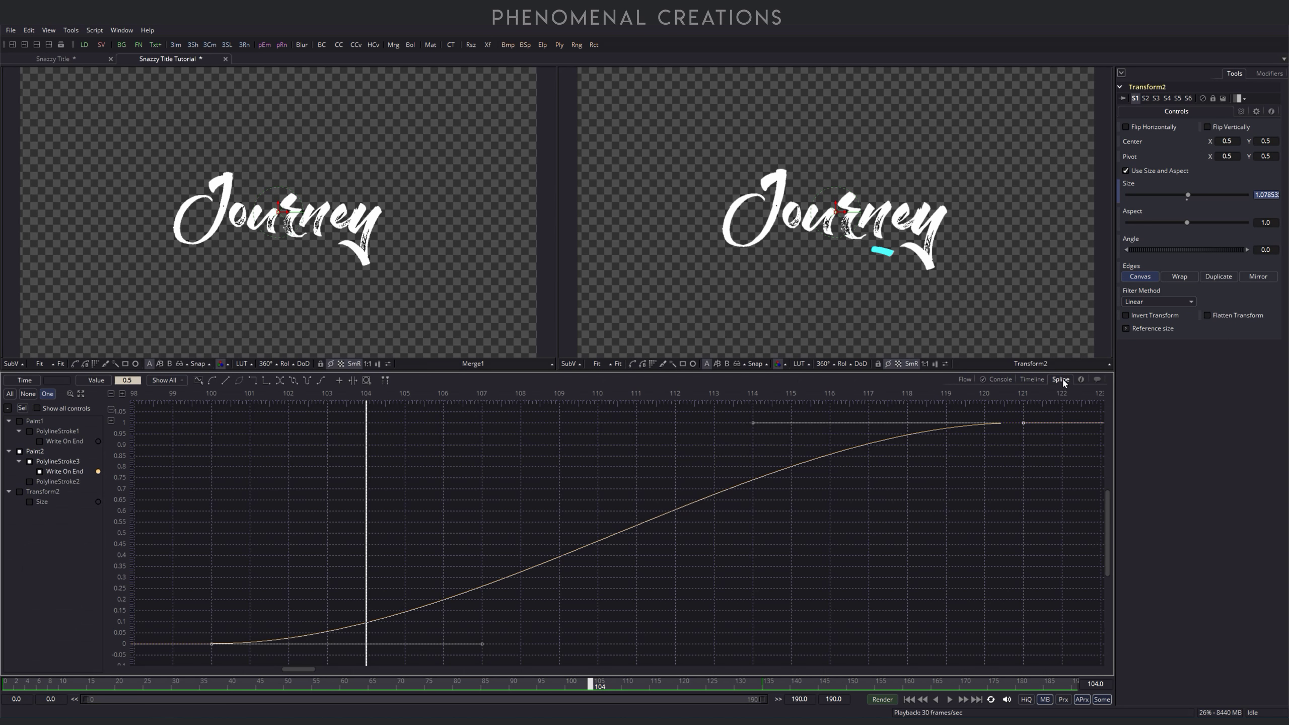
click(19, 492)
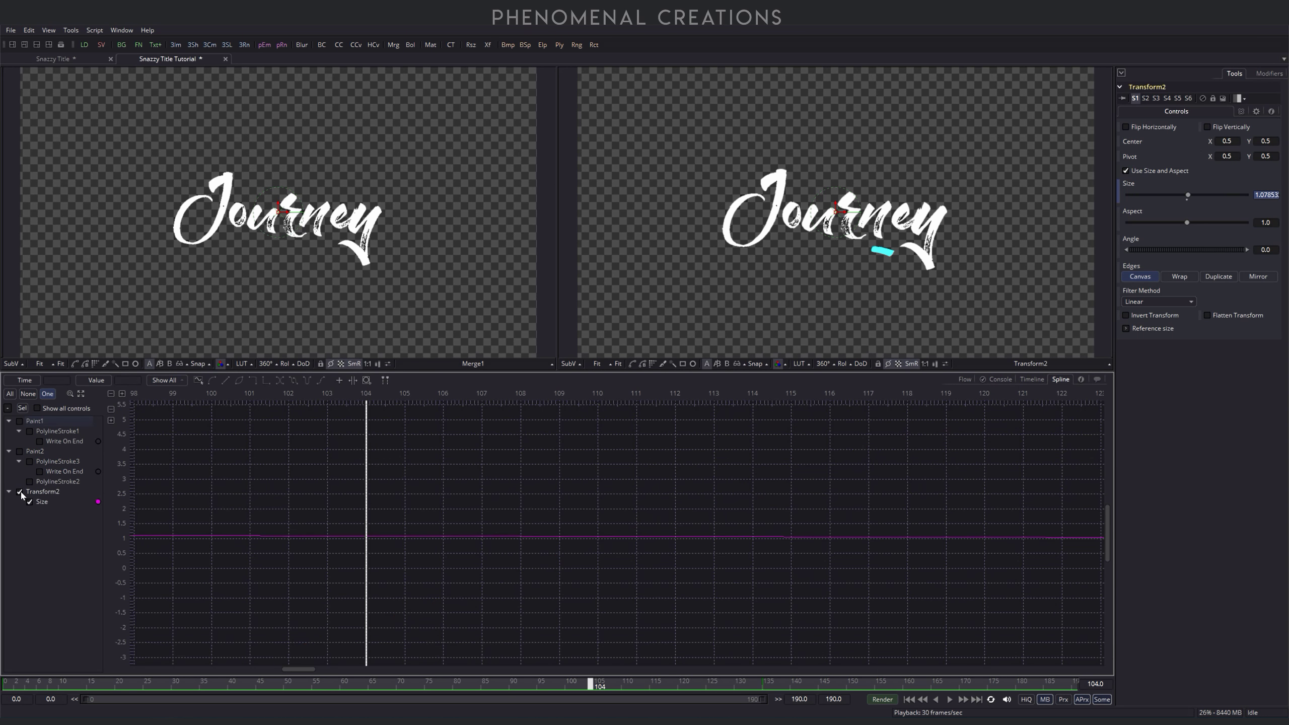
click(81, 394)
key(ctrl+a)
key(shift+s)
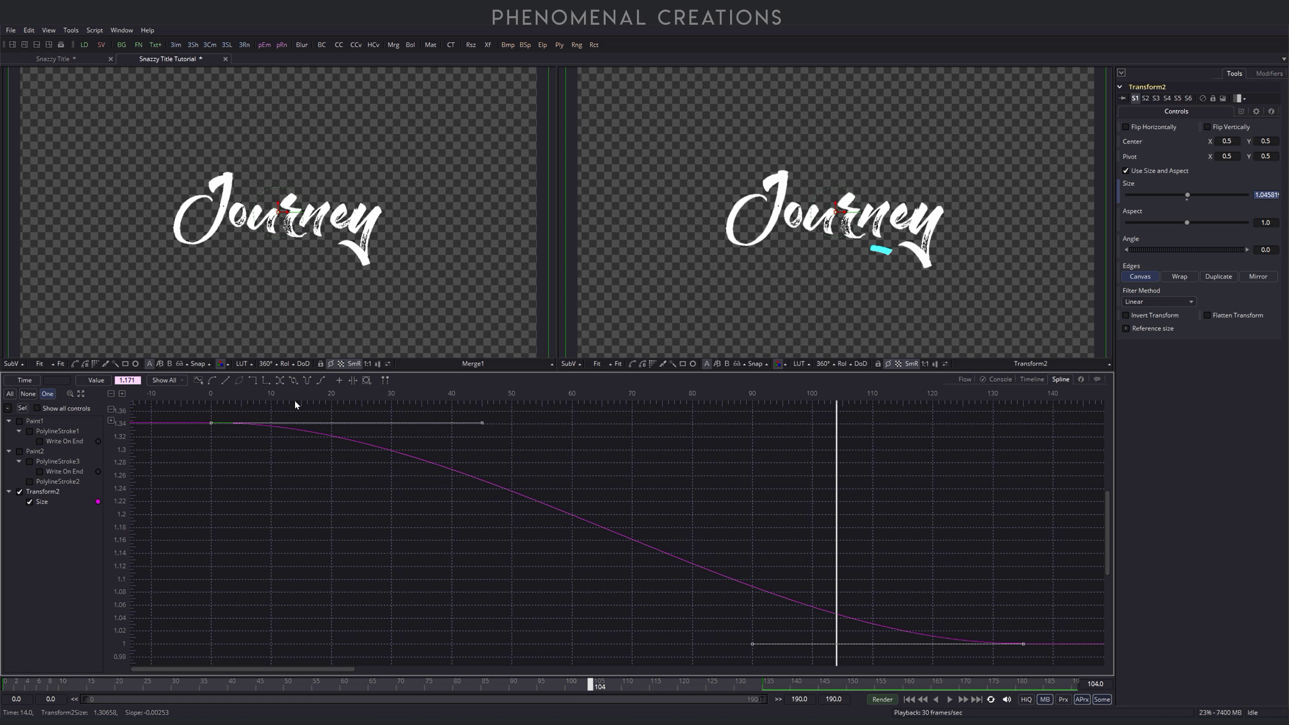
Step: Play the title animation from the start to check the eased scale-down
click(965, 379)
key(shift+Left)
key(space)
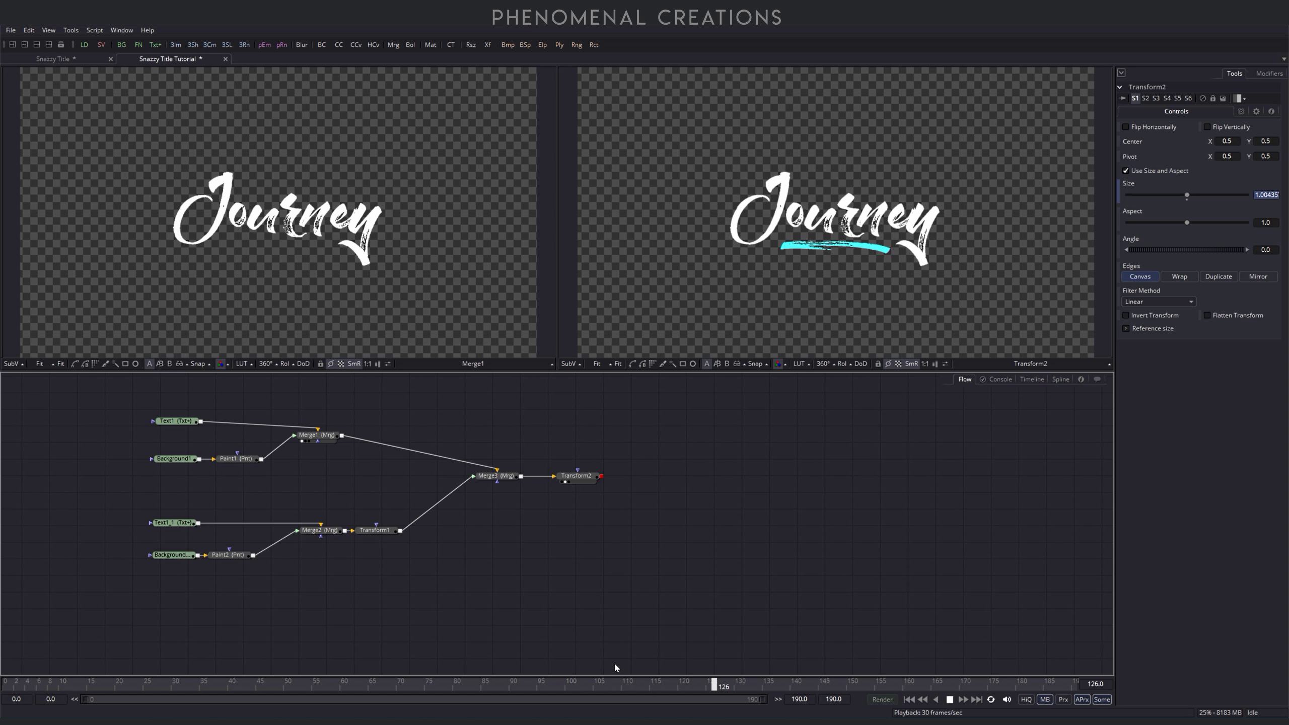
key(space)
key(Right)
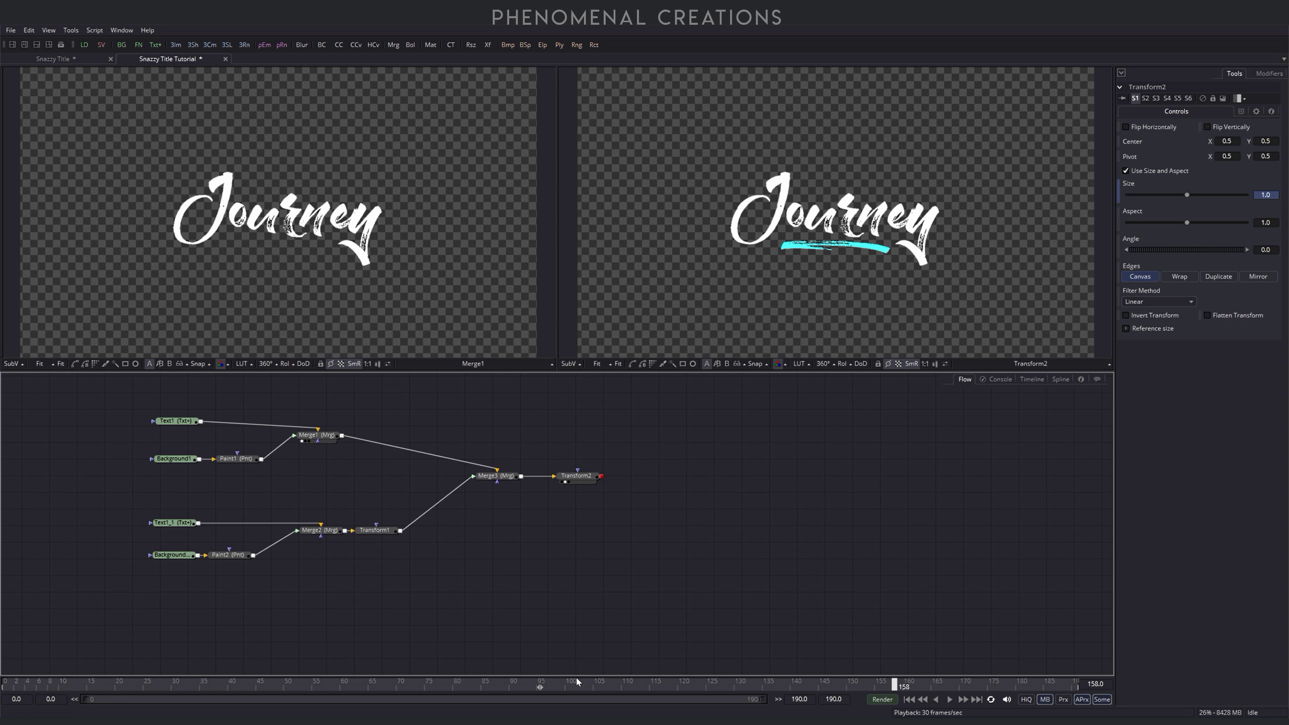
Step: Insert a Merge4 node after Transform2 and position it to the right
click(582, 475)
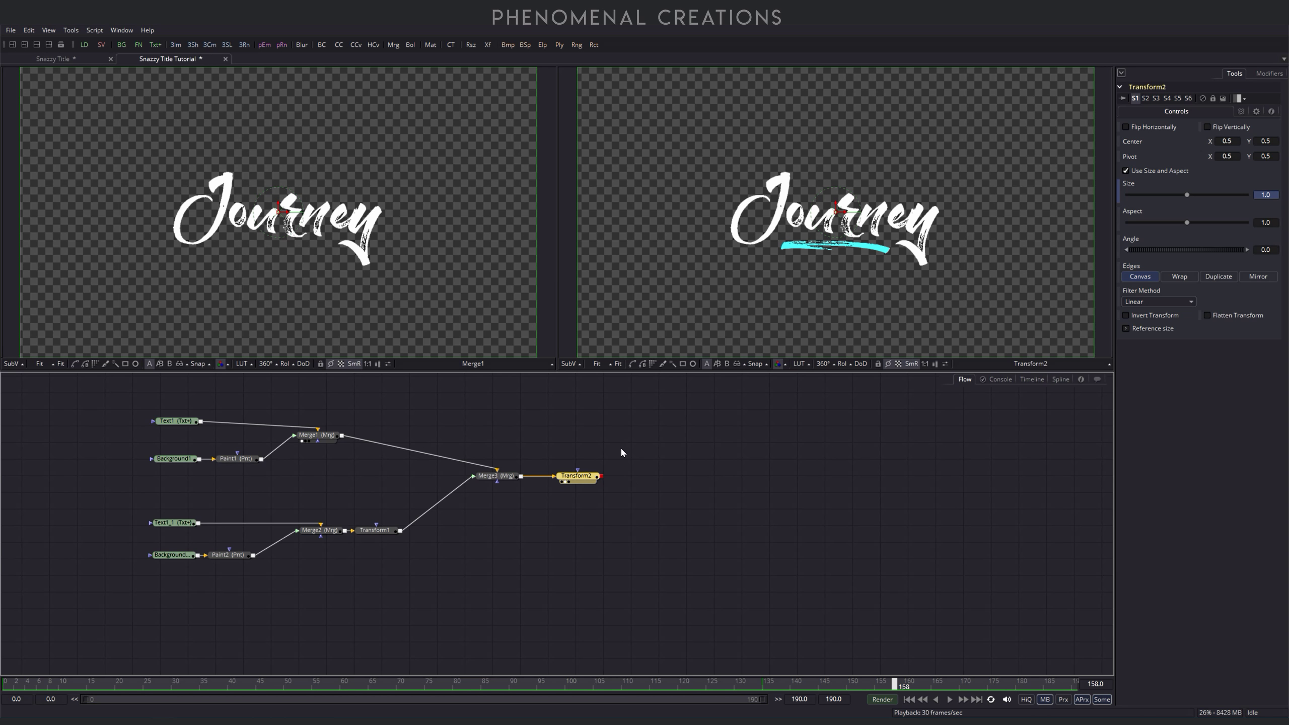
key(ctrl+space)
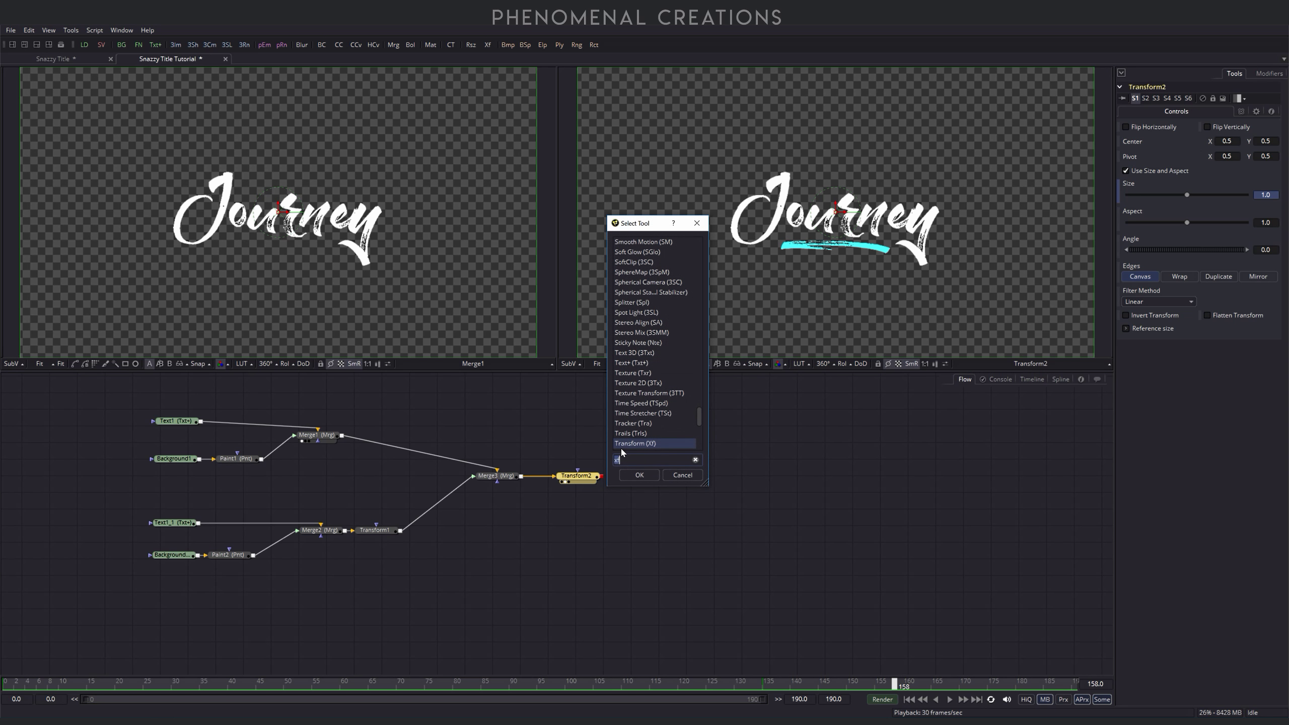
text(merge)
key(Return)
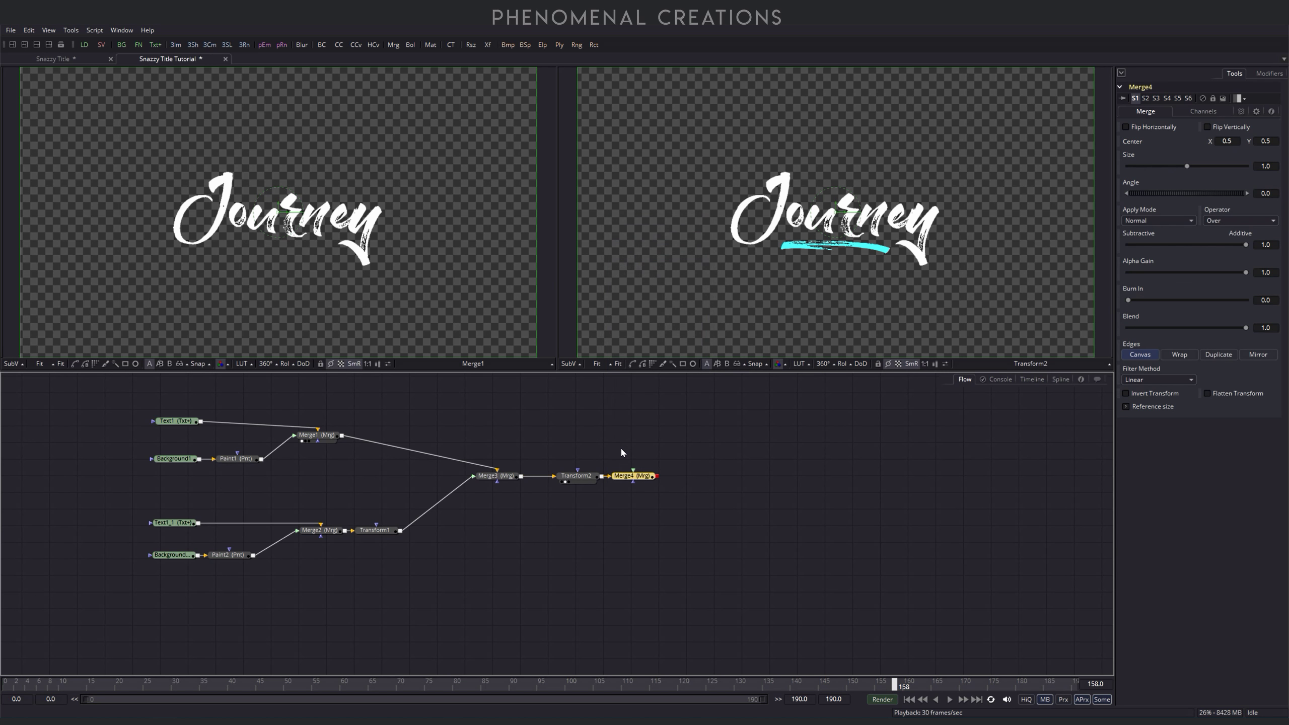
mouse_move(634, 476)
mouse_down()
mouse_move(668, 480)
mouse_move(657, 480)
mouse_up()
click(676, 519)
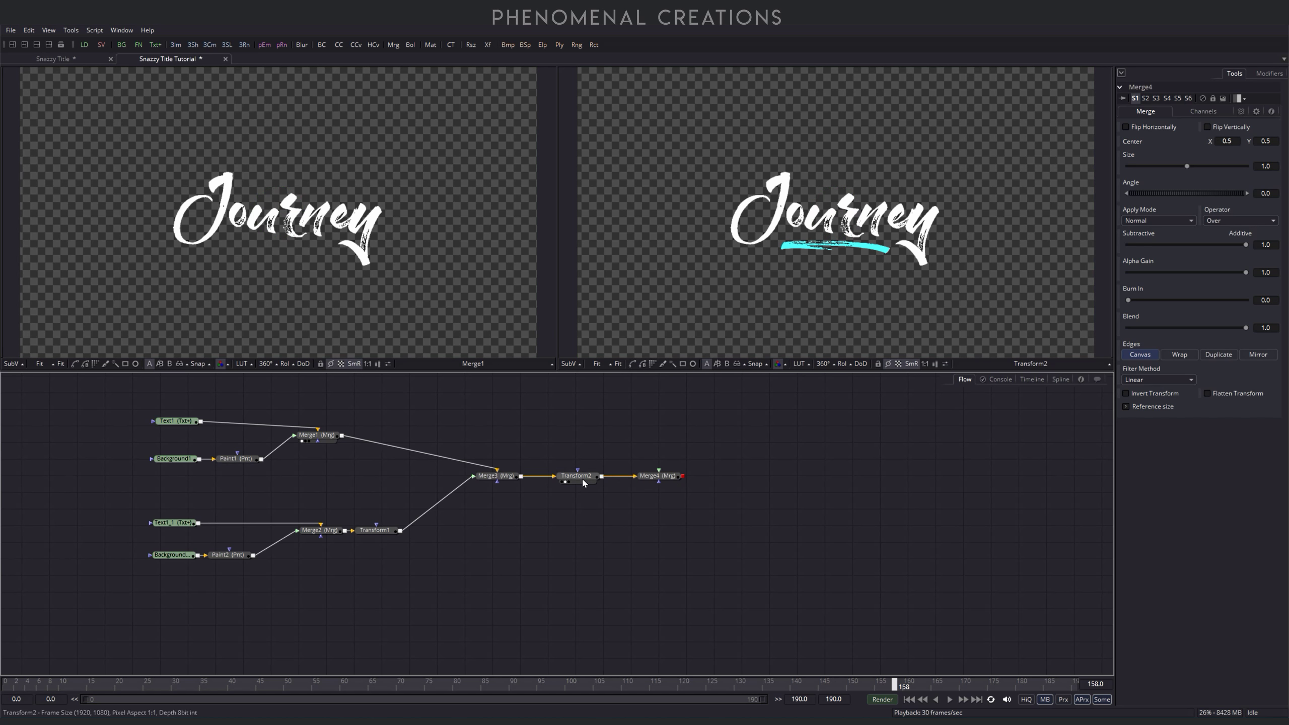
drag(121, 398, 600, 607)
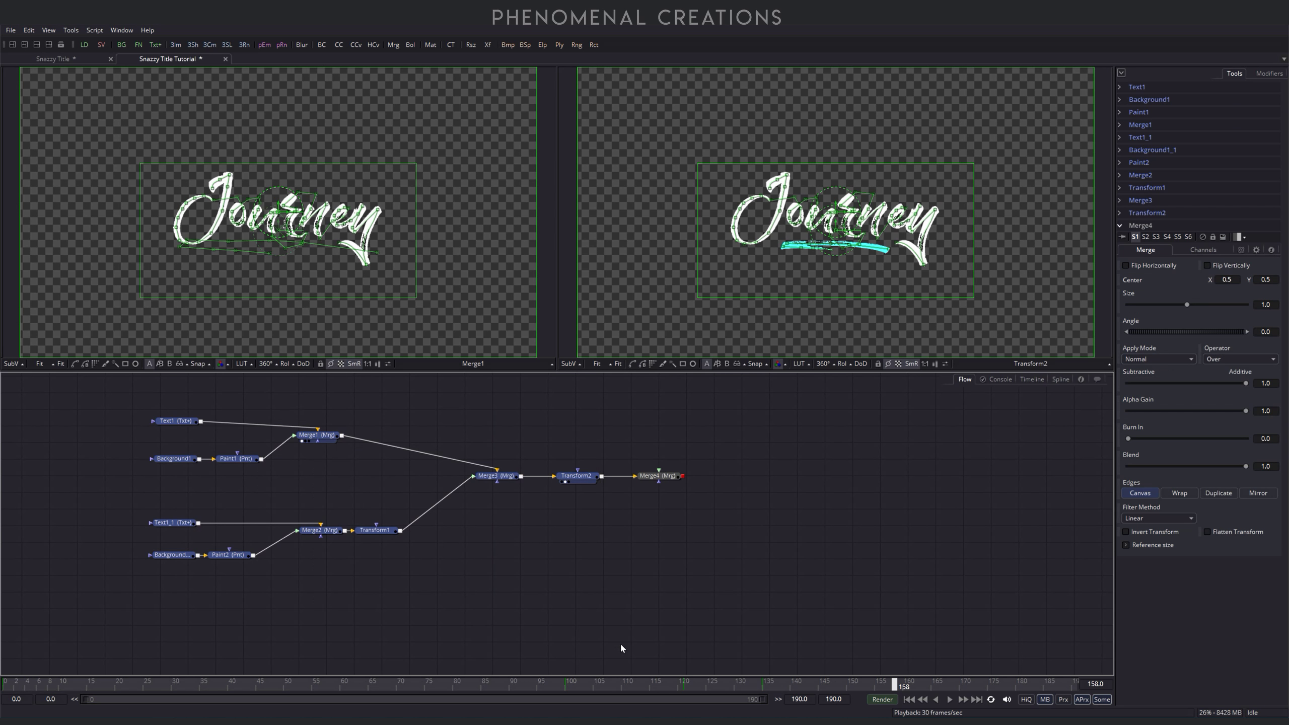
click(566, 598)
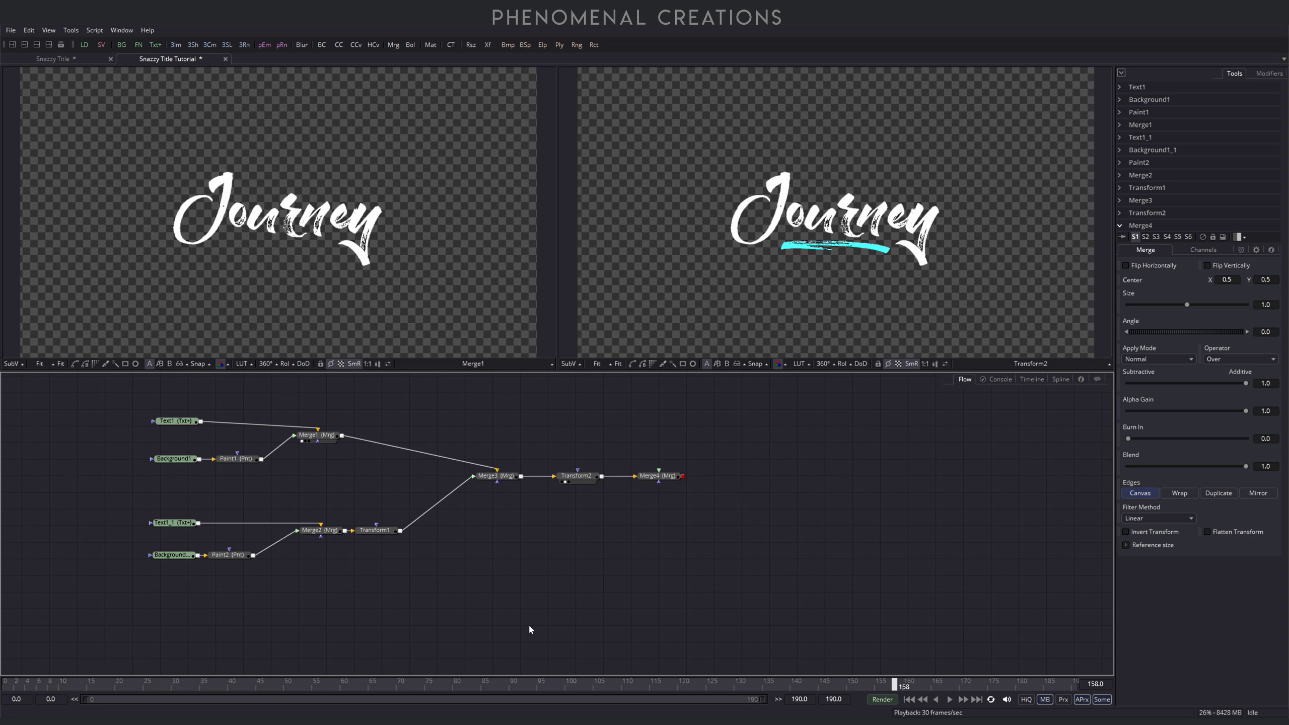
Step: Add the aerial lake footage beside Merge4 and preview it in the left viewer
drag(630, 597, 670, 533)
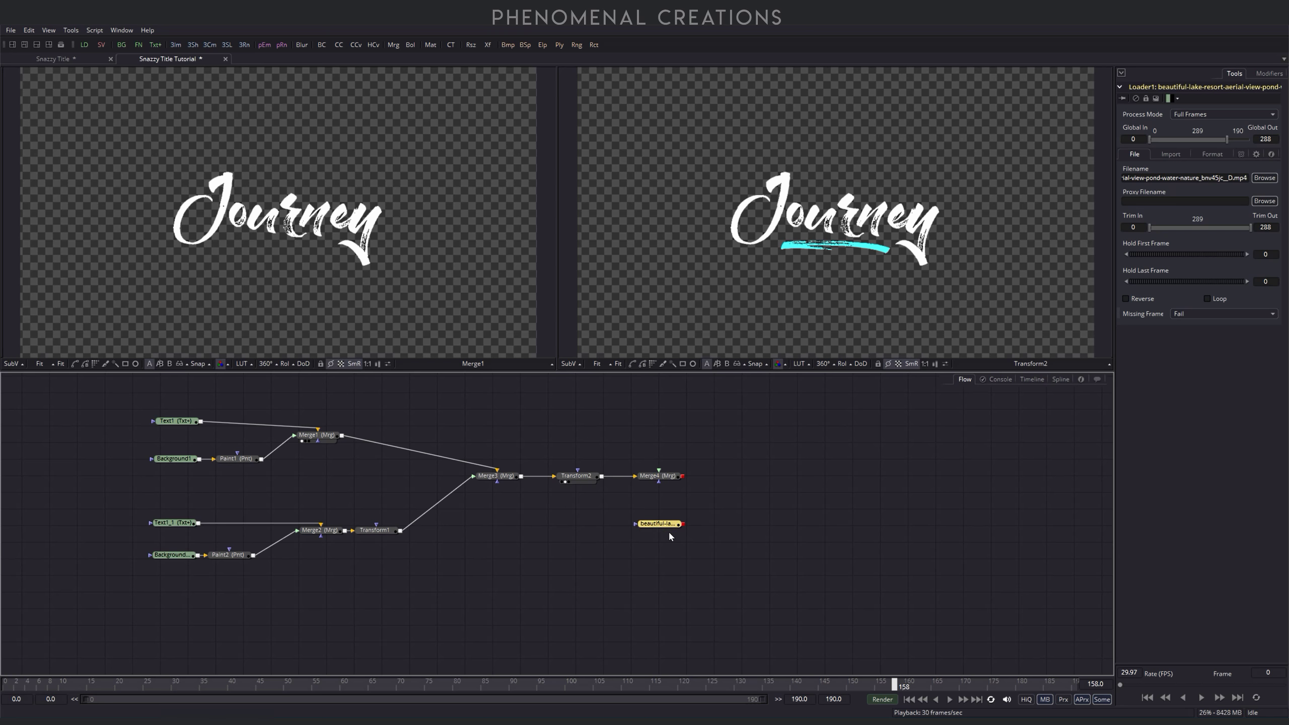
key(1)
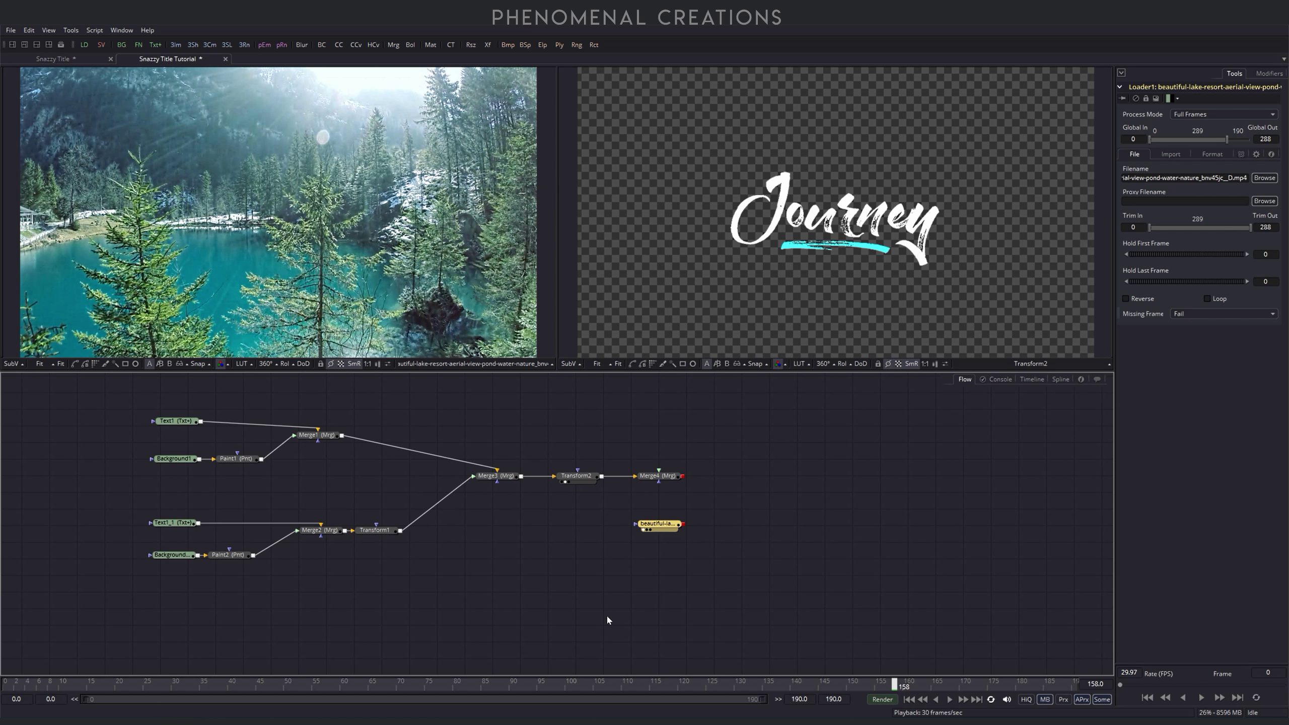
key(space)
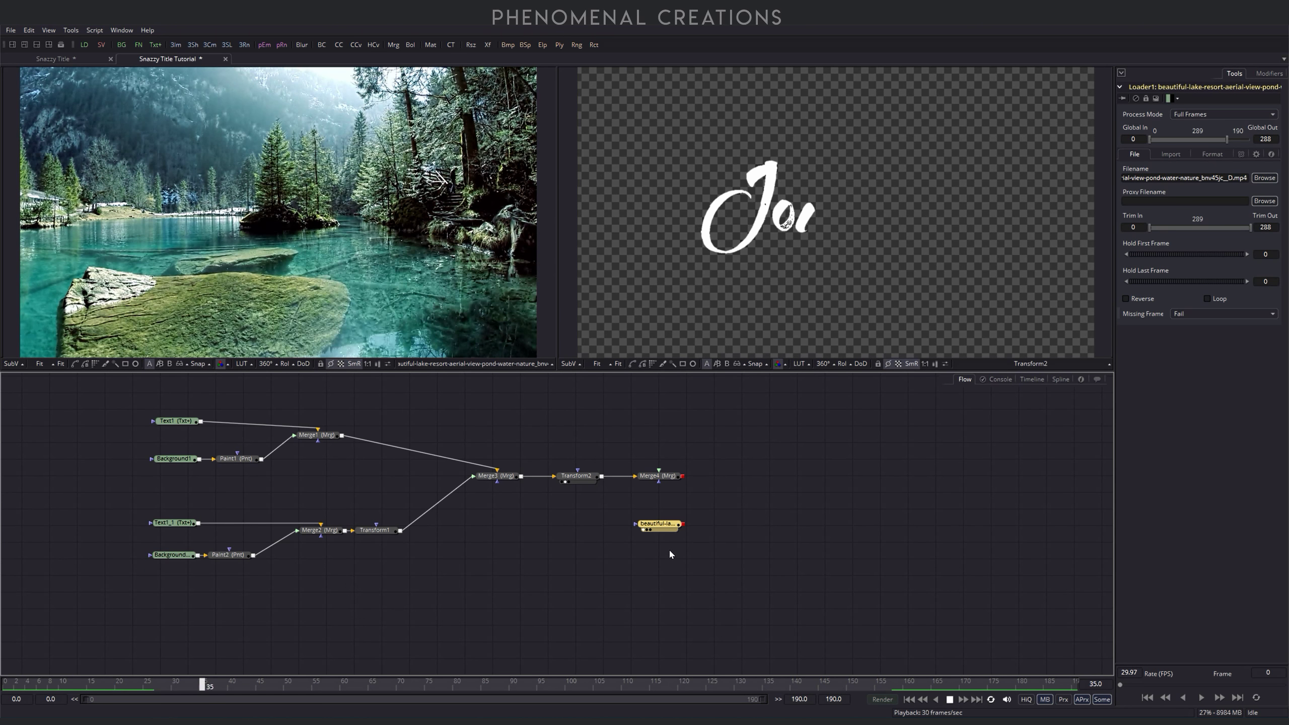
drag(665, 525, 663, 531)
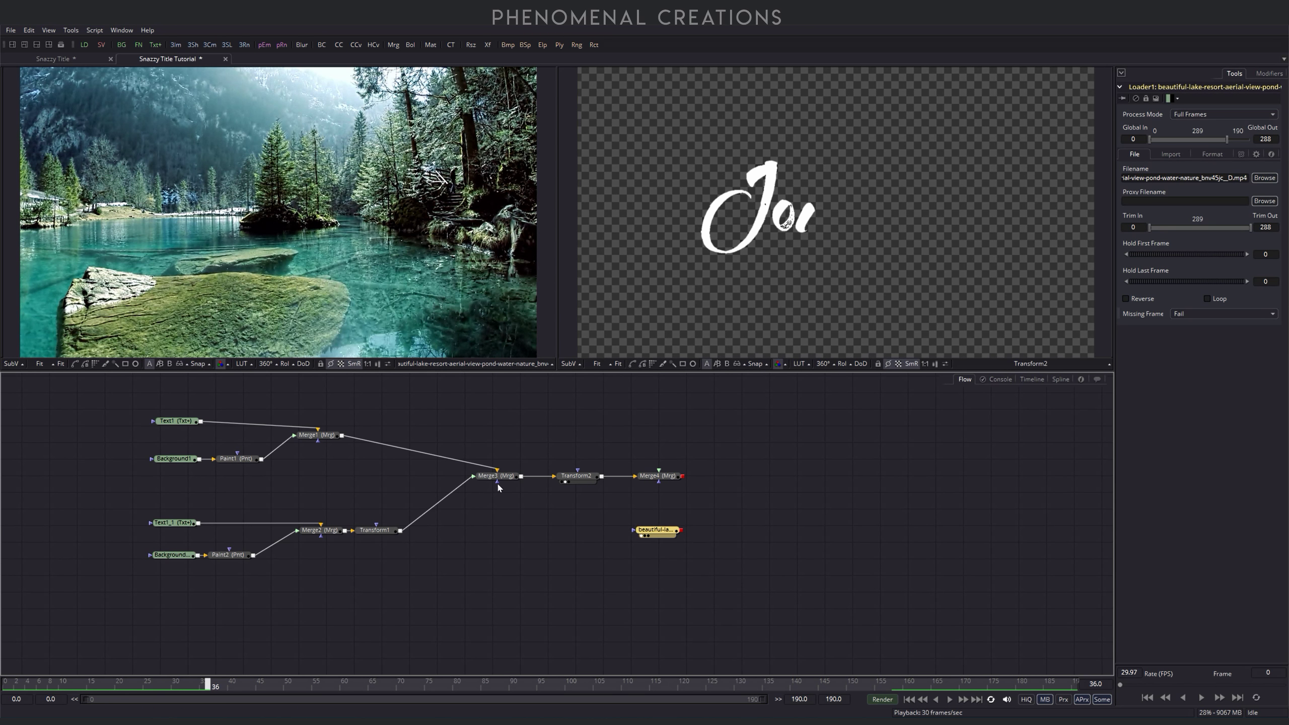
key(1)
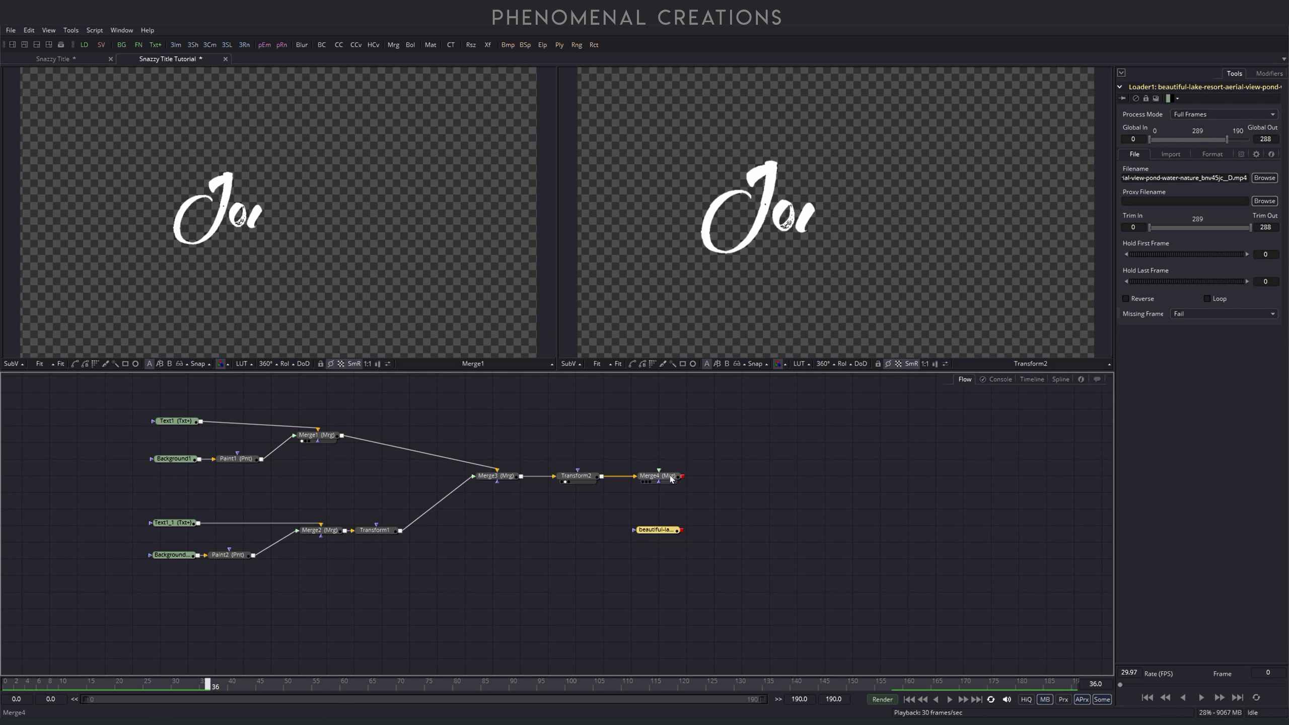
Step: Link the lake footage into Merge4 and view the composite at frame 46
drag(659, 471, 655, 535)
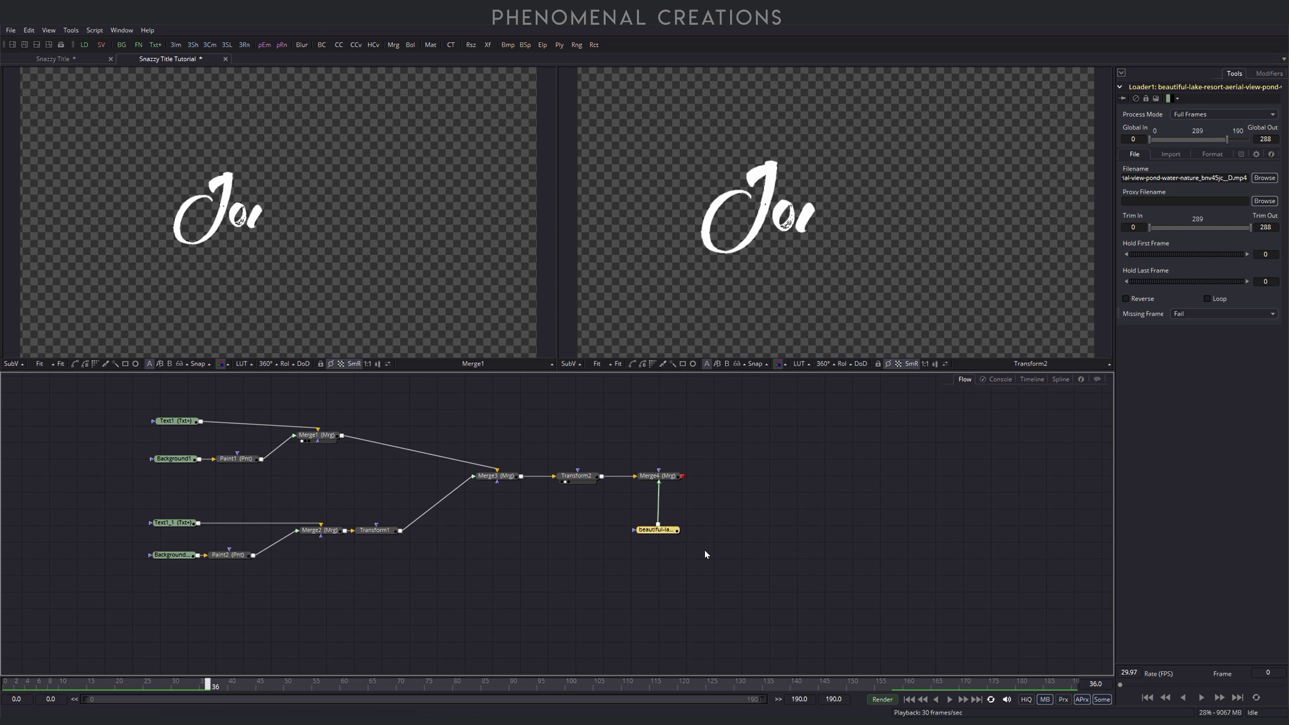
click(664, 477)
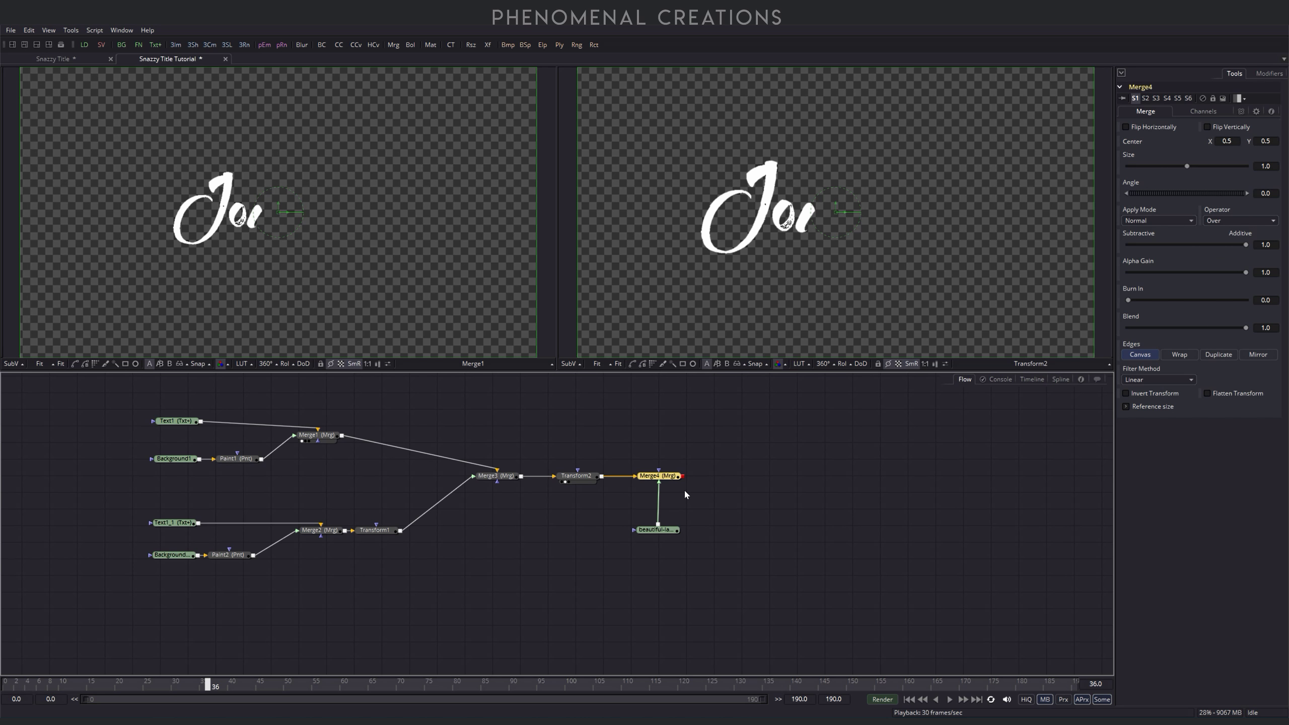
key(2)
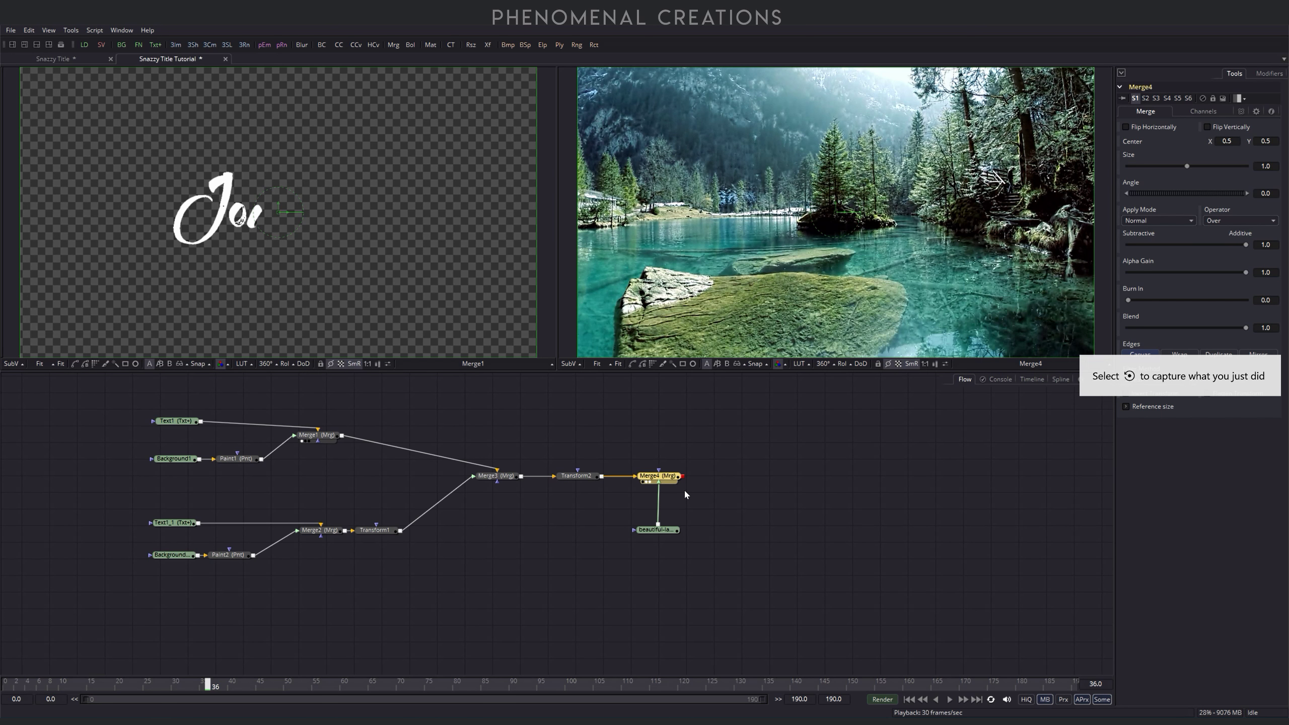
drag(85, 680, 265, 693)
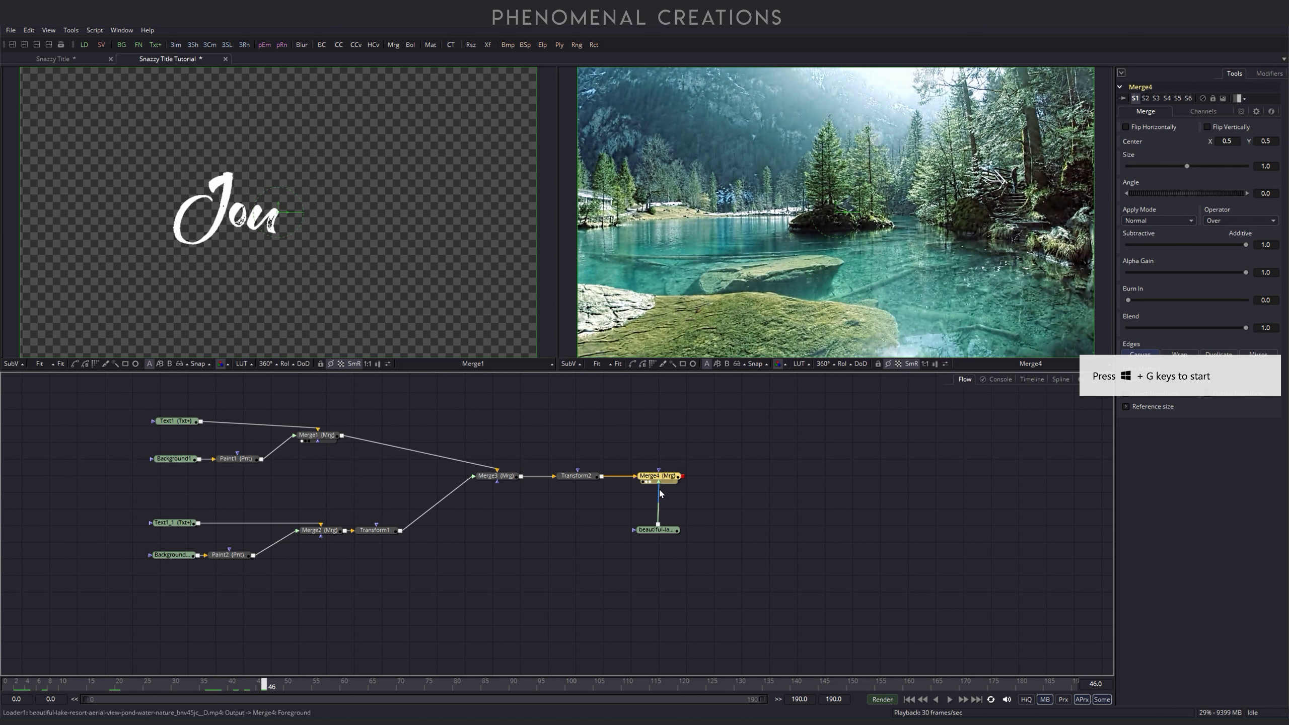
Step: Rewire Merge4 with the lake footage as background and Transform2's title as foreground
click(658, 489)
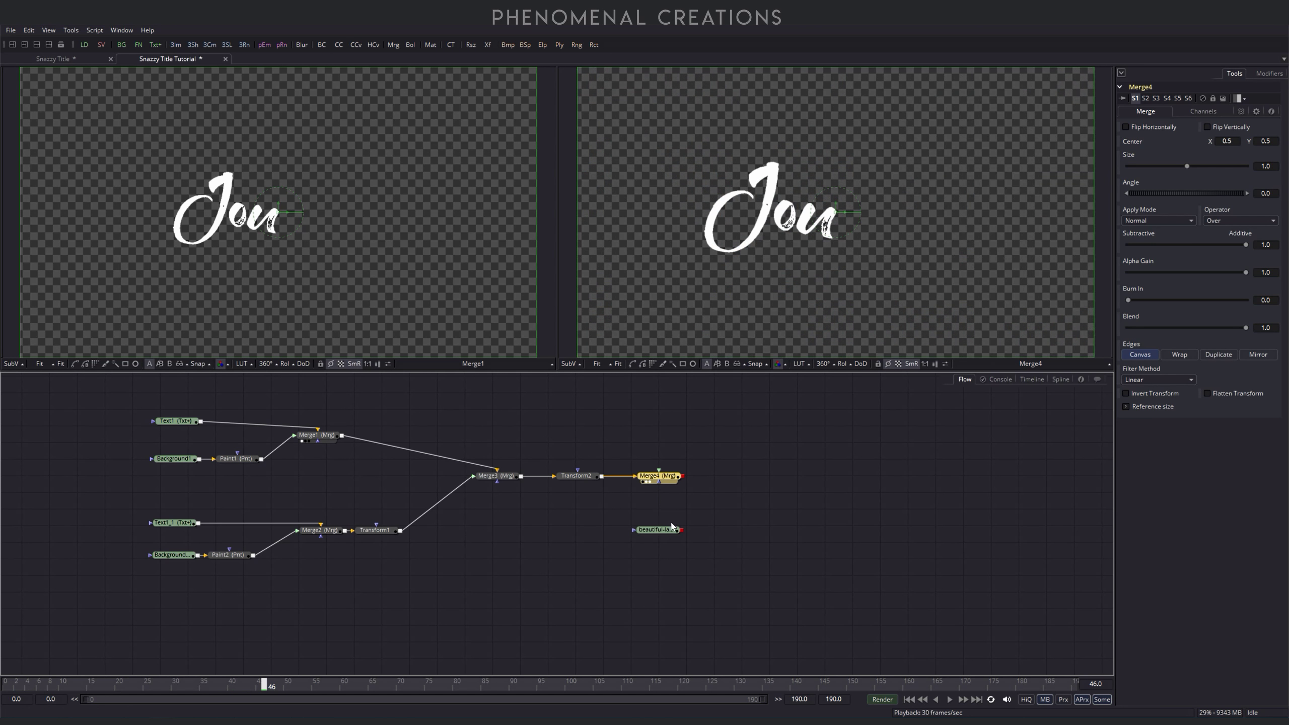
drag(686, 531, 661, 478)
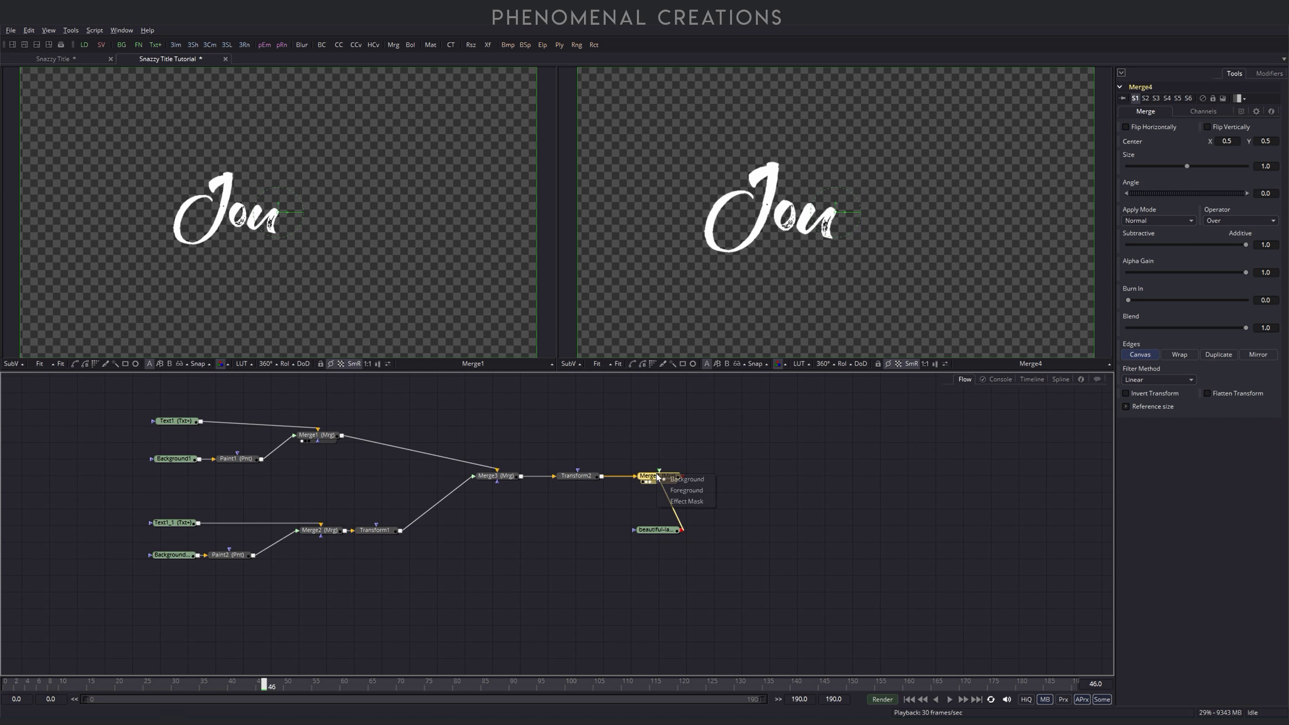
click(687, 479)
drag(600, 480, 666, 479)
click(695, 494)
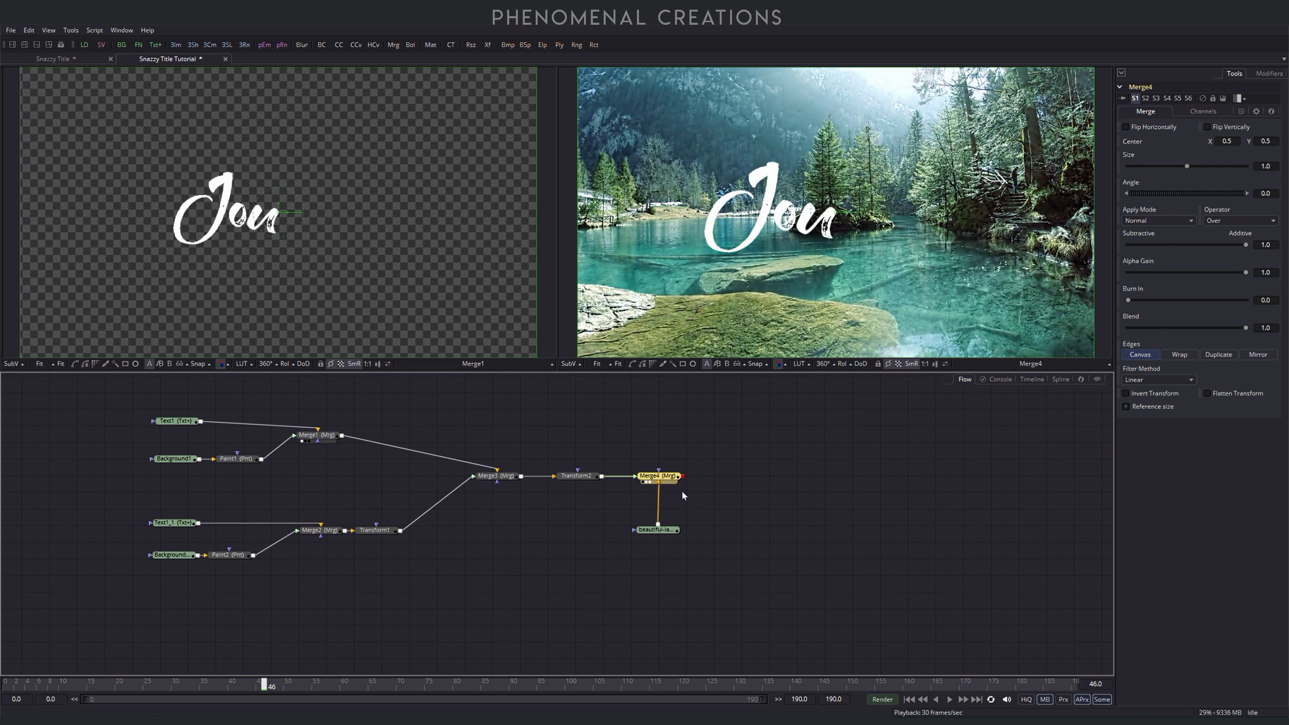
key(space)
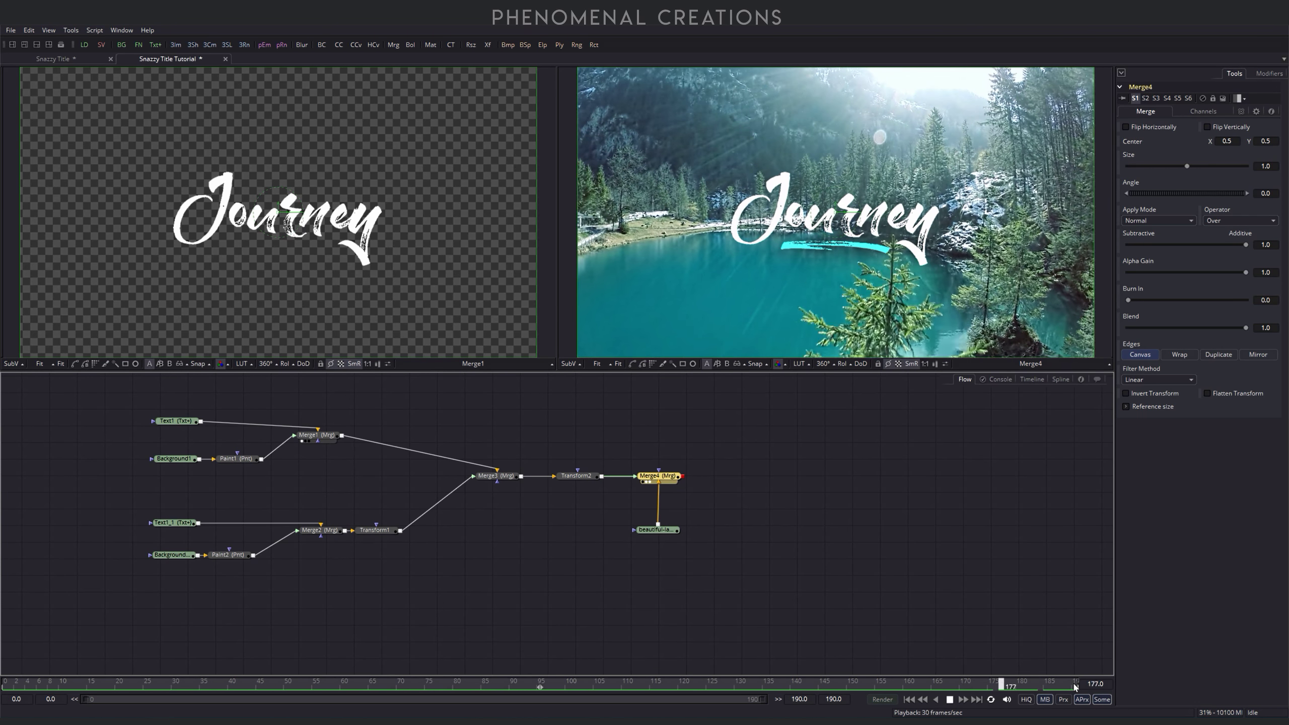
key(space)
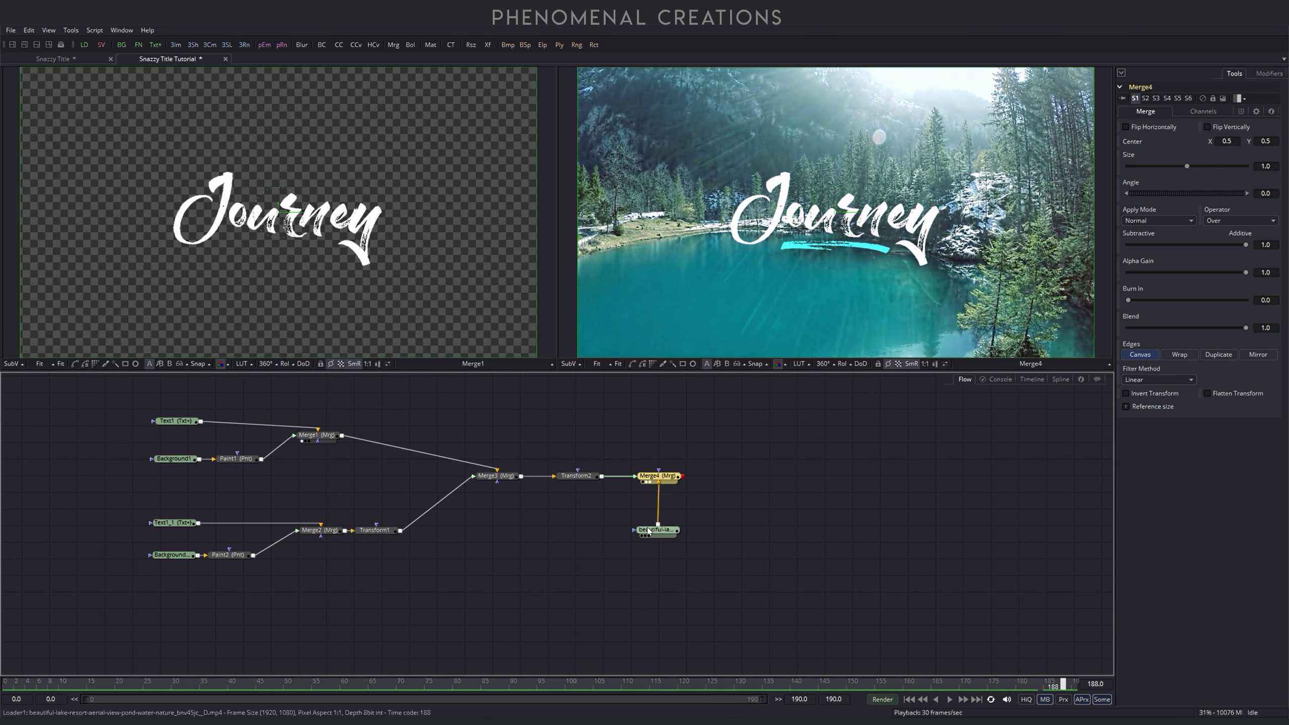
Step: Add ColorCorrector1 after the lake footage with contrast 1.664, gain 1.103, lift -0.077
drag(668, 531, 663, 578)
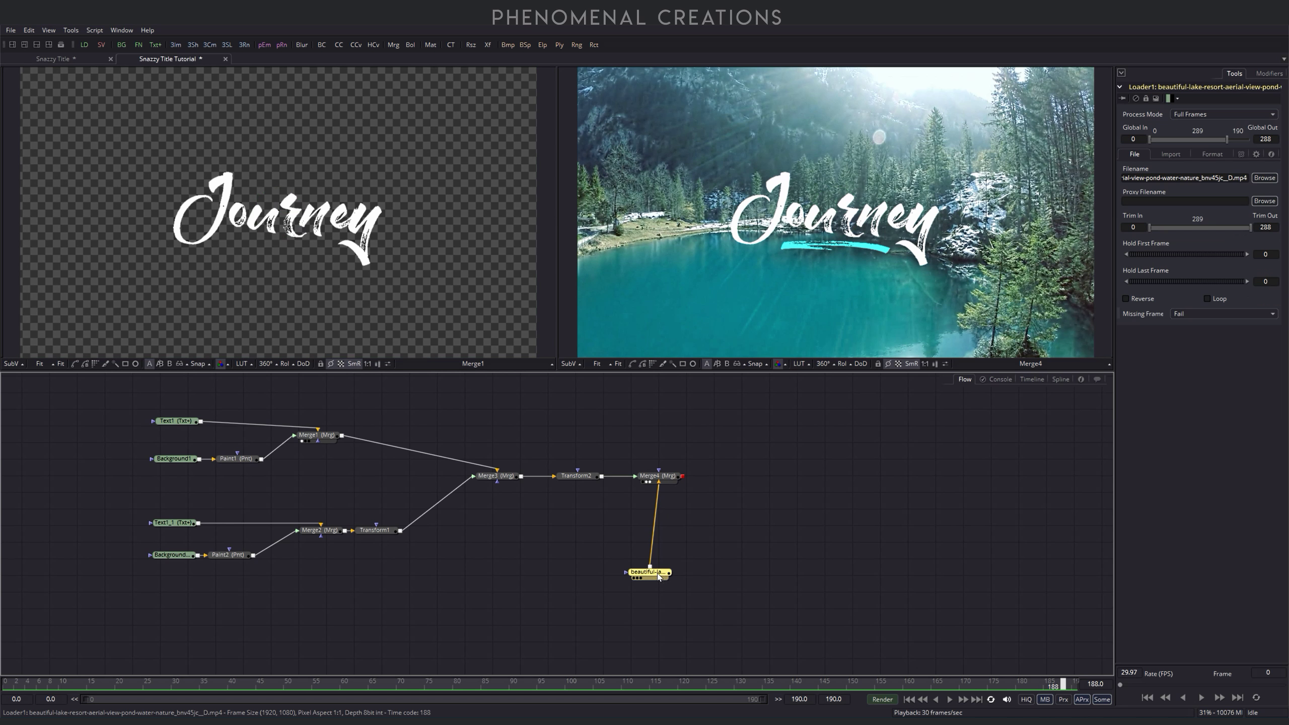
key(shift+space)
text(color)
key(Return)
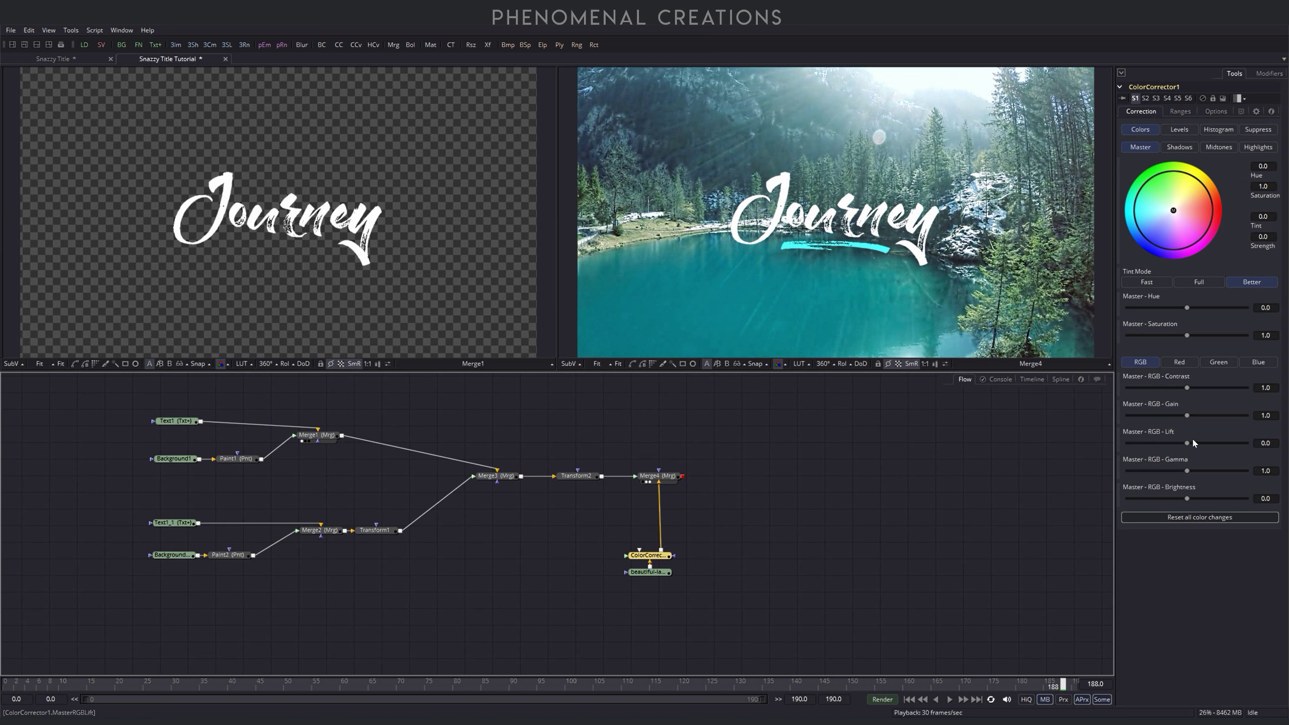
drag(1187, 388, 1183, 443)
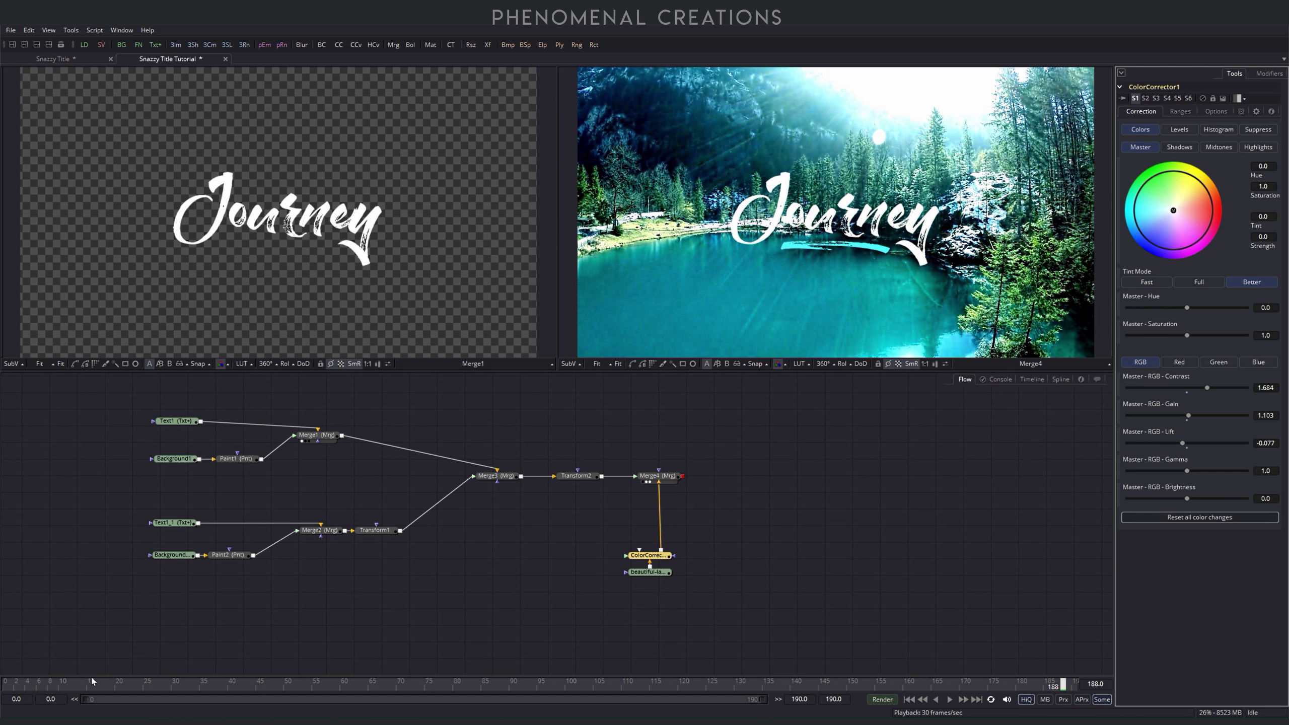
key(space)
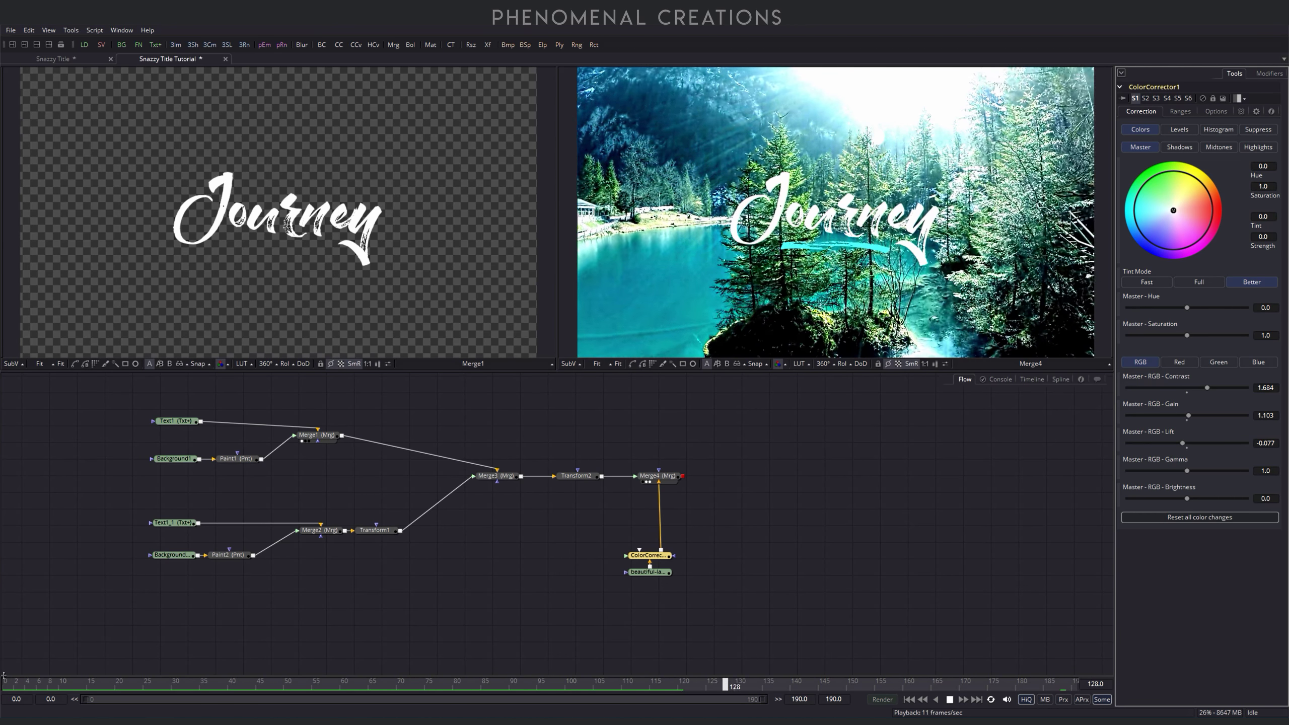
key(space)
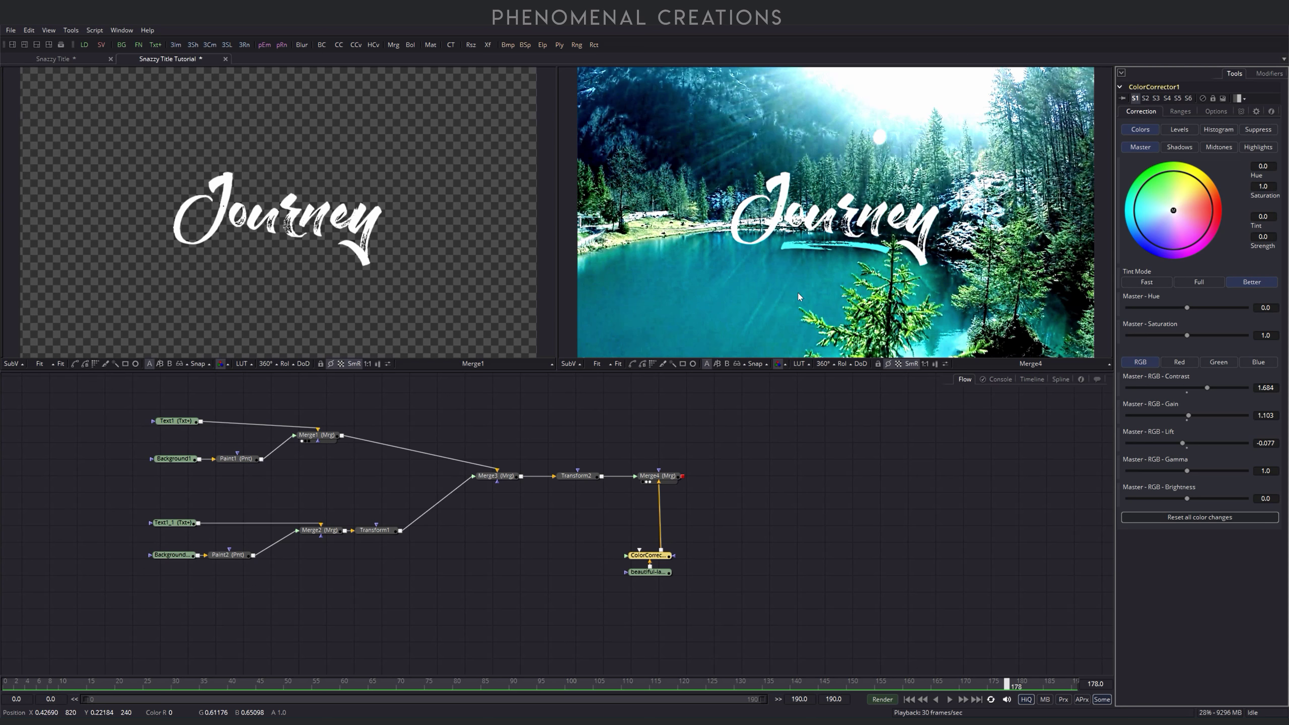
key(space)
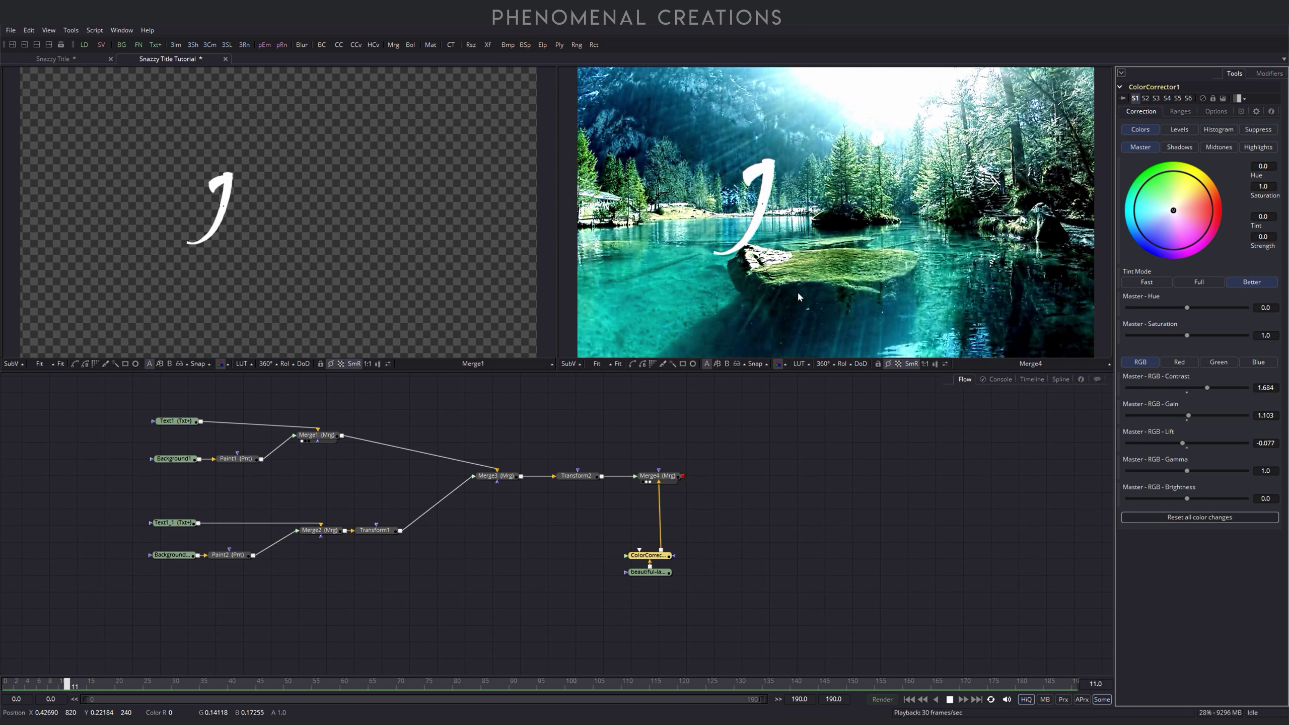
key(space)
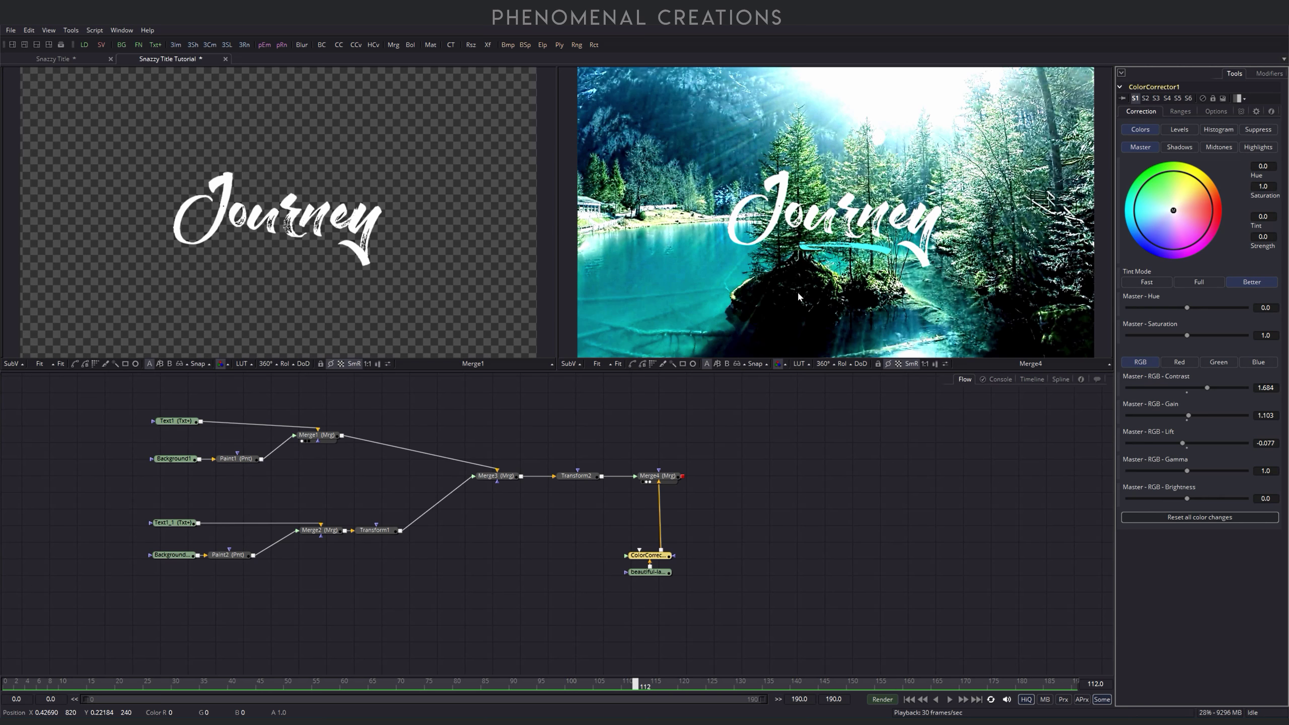